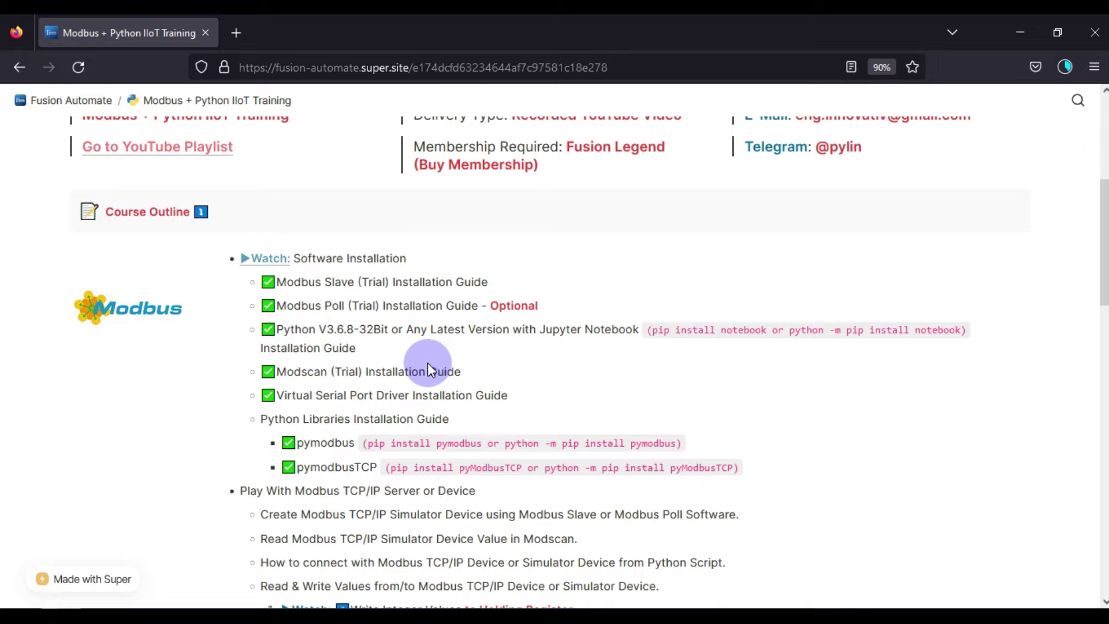
- Examine the required software and Python libraries listed under Software Installation in the Modbus + Python IIoT course outline
left_click_drag(369, 396, 284, 396)
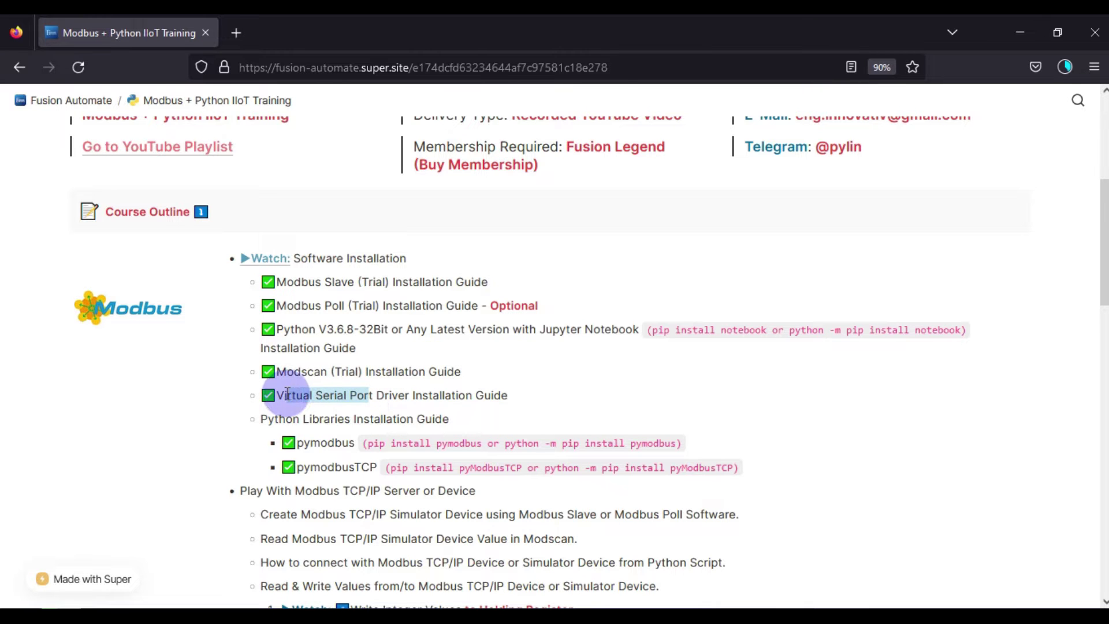
left_click(343, 398)
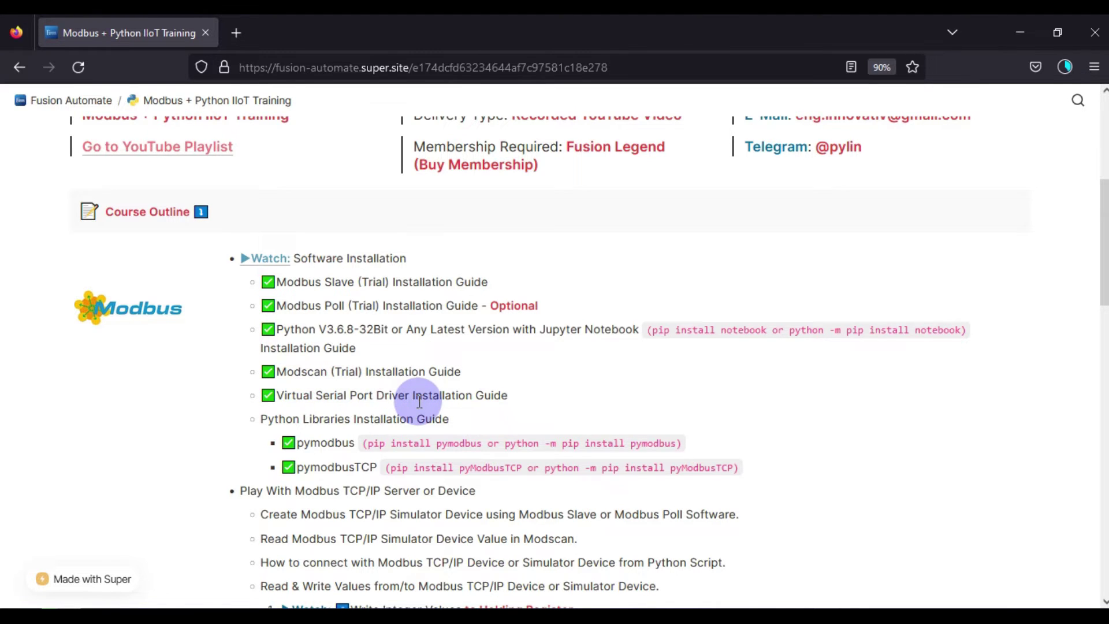
scroll(415, 396, "down", 3)
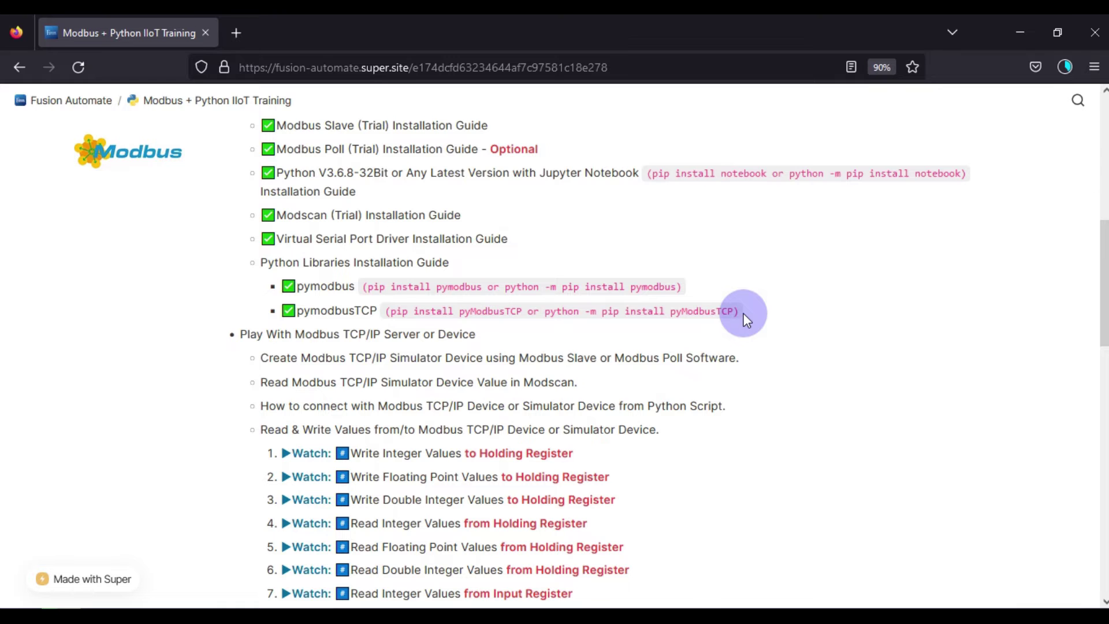
left_click_drag(746, 315, 331, 295)
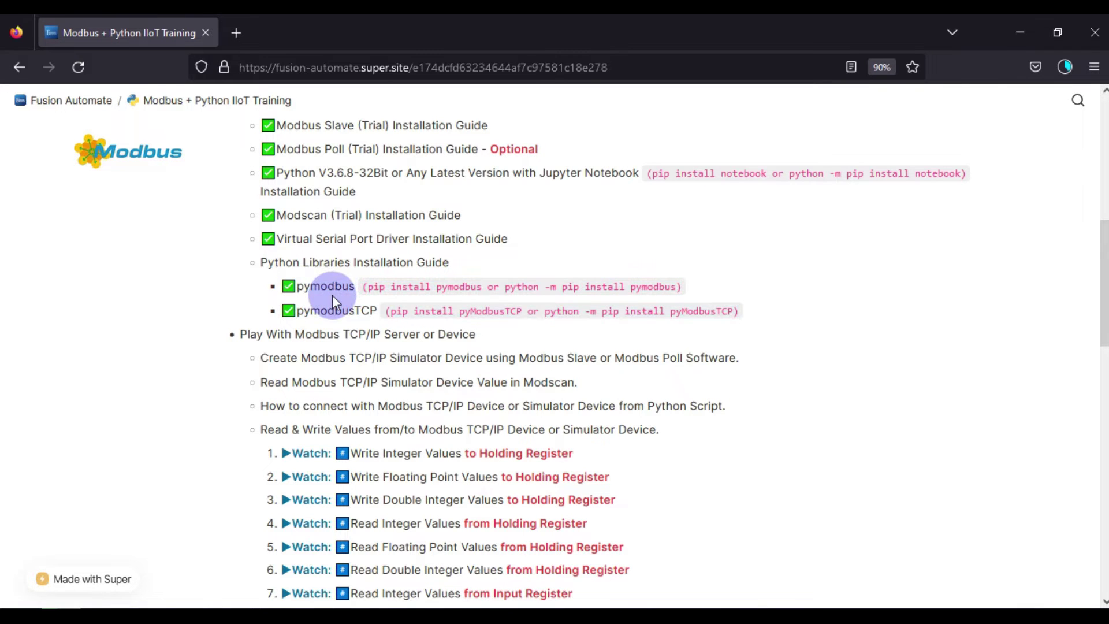
left_click(445, 312)
scroll(445, 311, "up", 3)
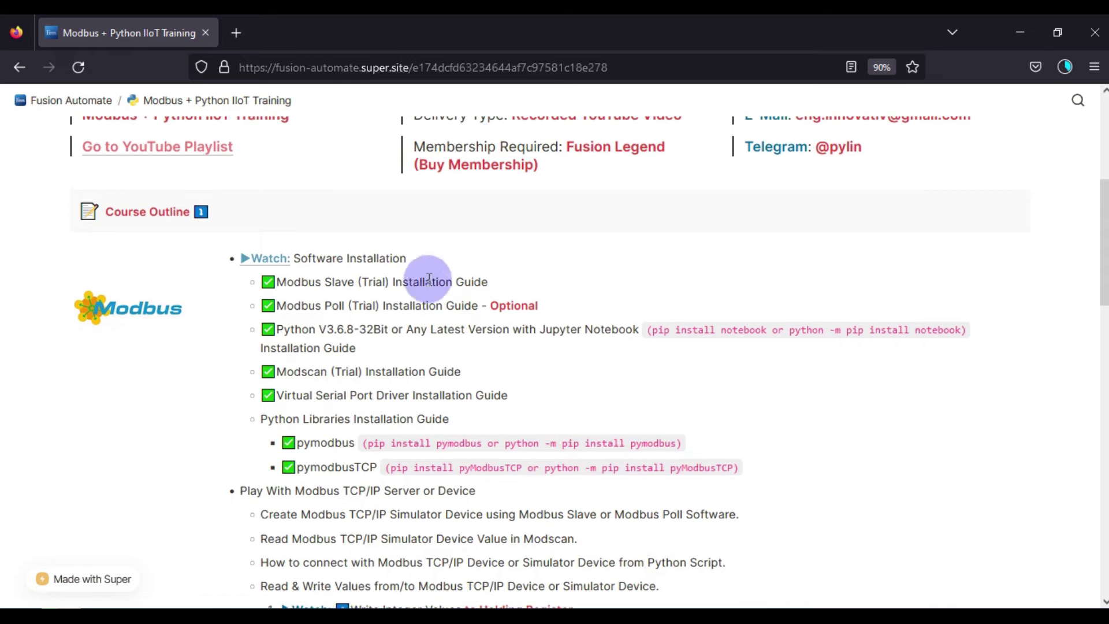
- Open the Software Installation video from the course outline and read its members-only access notice
left_click(270, 257)
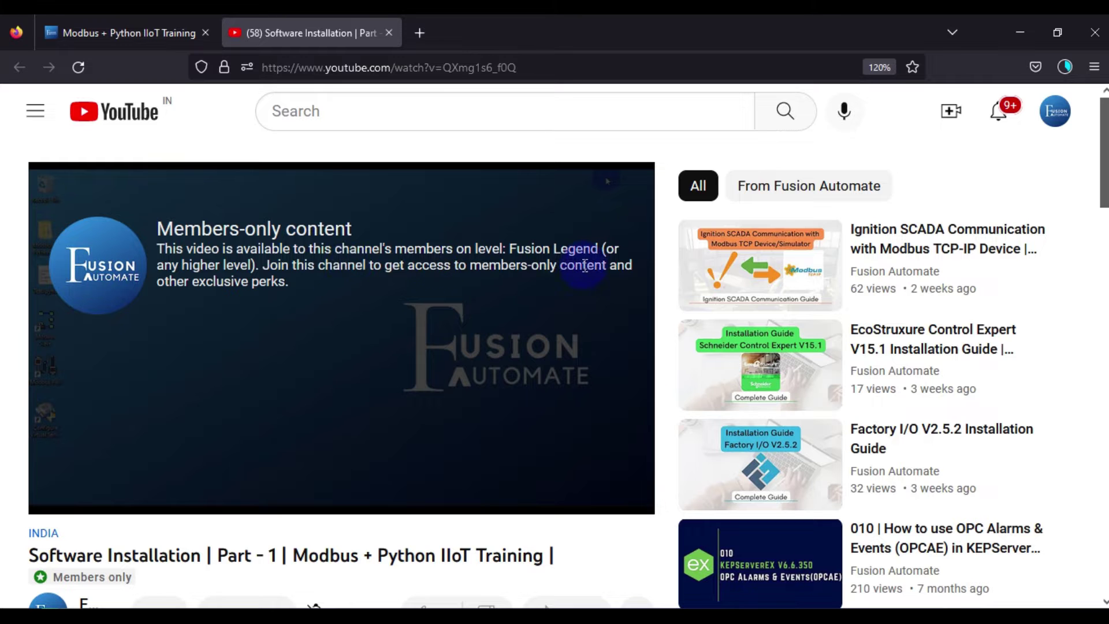
left_click_drag(509, 248, 597, 250)
scroll(577, 306, "down", 5)
left_click(261, 296)
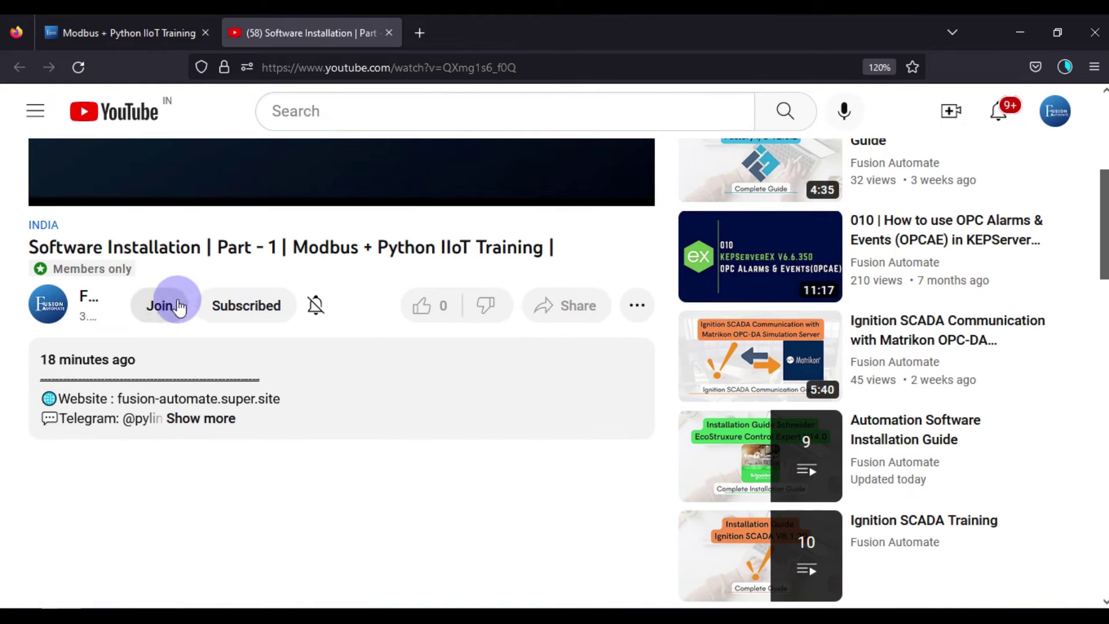
- Review the training perks of the channel's Fusion Legend membership level, then close the membership offer
left_click(159, 306)
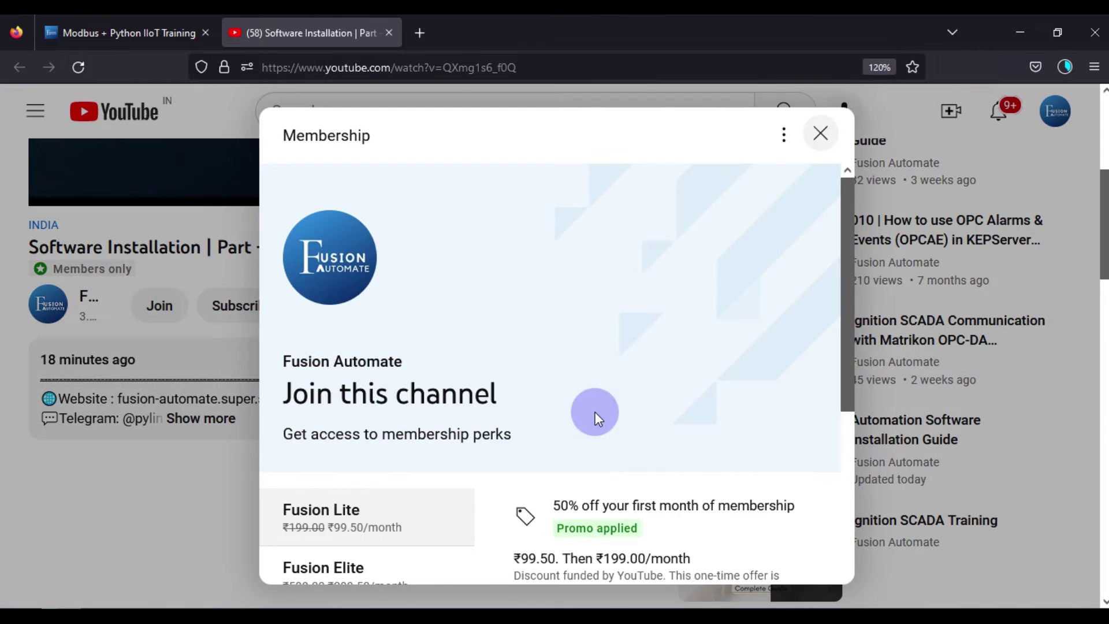
scroll(571, 410, "down", 5)
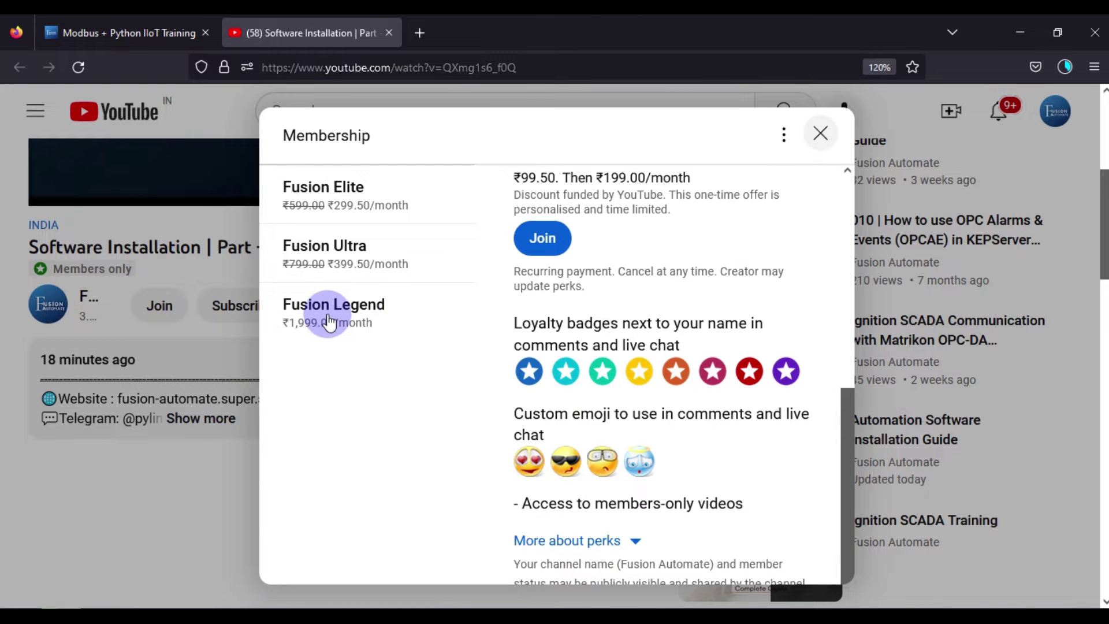
left_click(346, 314)
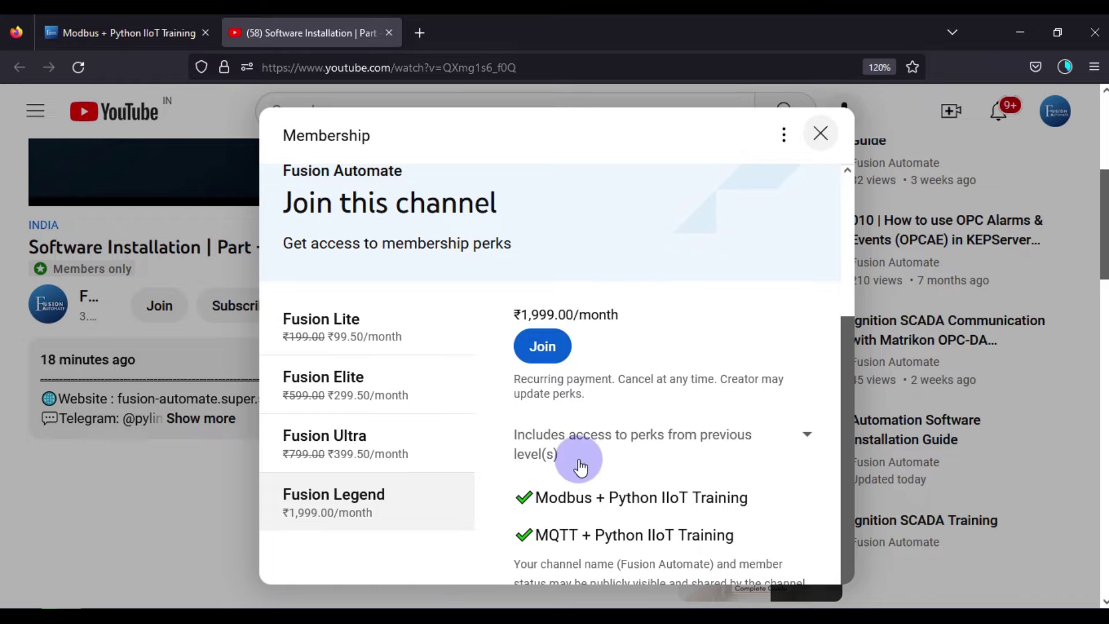
left_click_drag(537, 503, 746, 509)
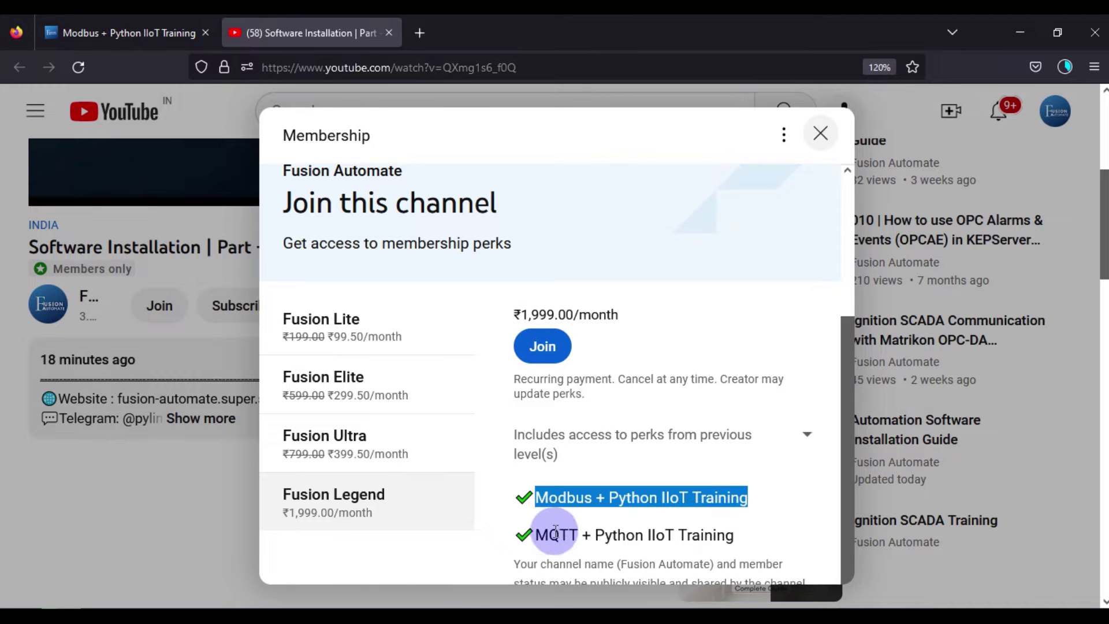
left_click_drag(530, 534, 738, 534)
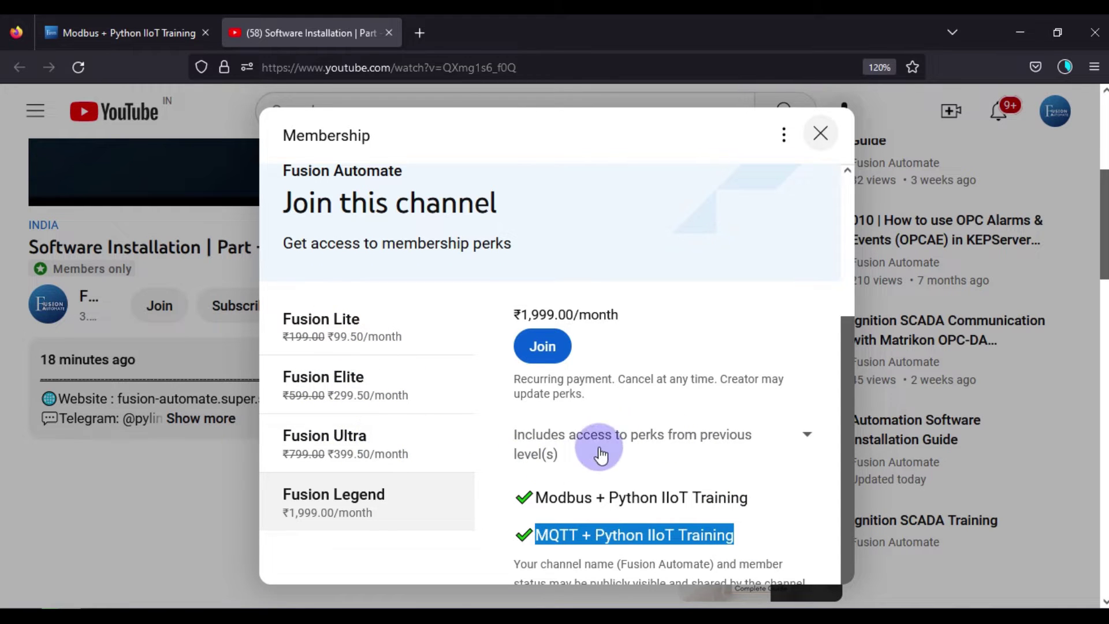
left_click(543, 363)
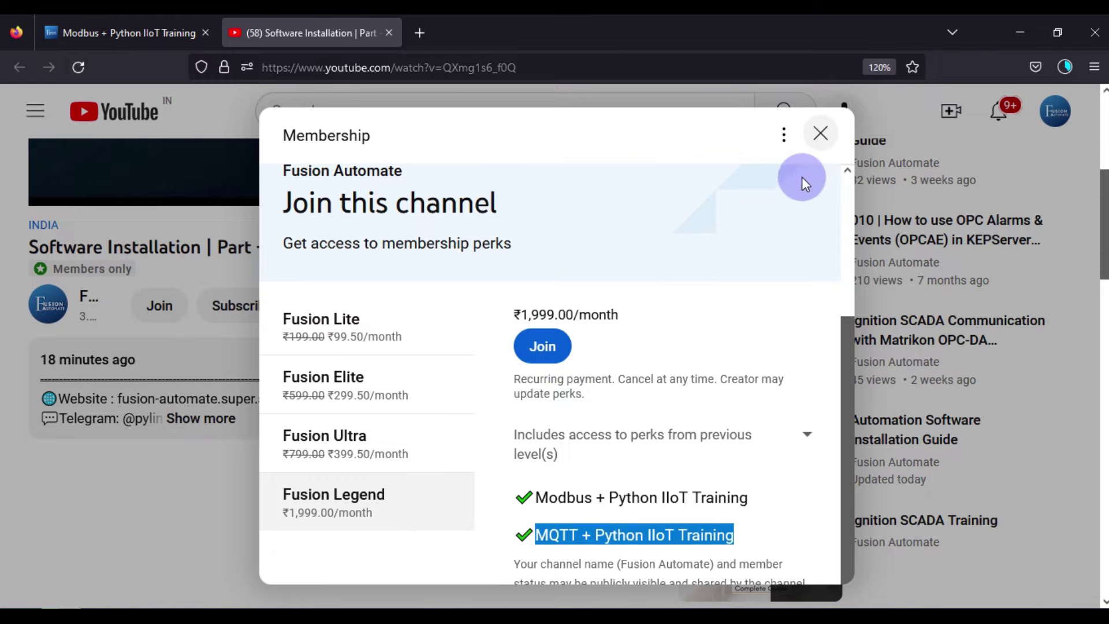
left_click(820, 134)
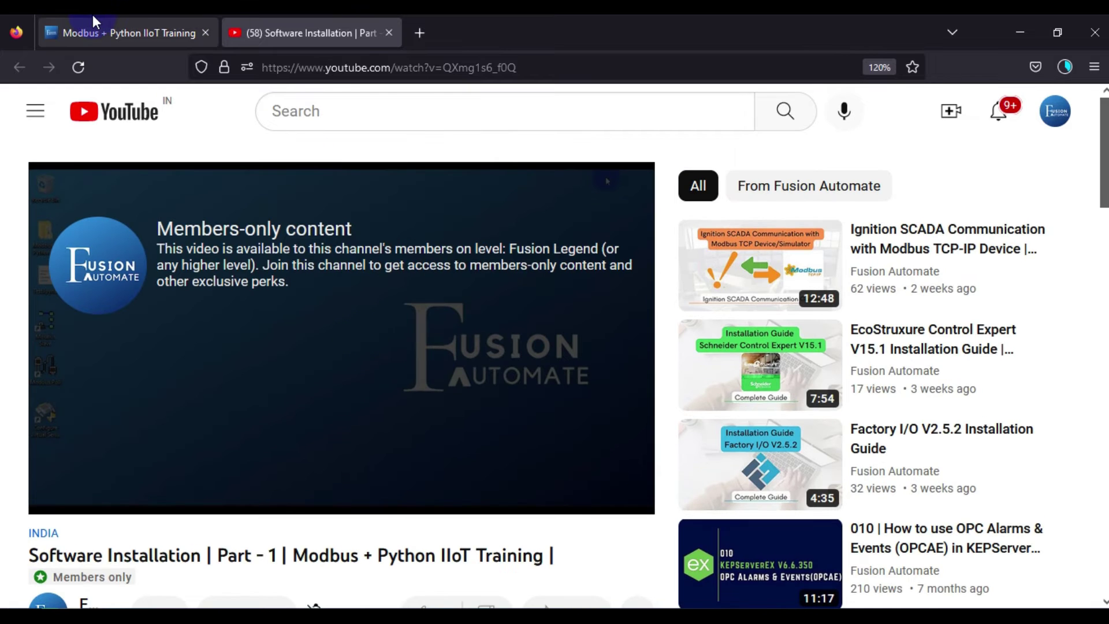
- Return to the course page and examine the topics on creating, reading and connecting to a Modbus TCP/IP simulator device
left_click(93, 17)
scroll(442, 294, "down", 3)
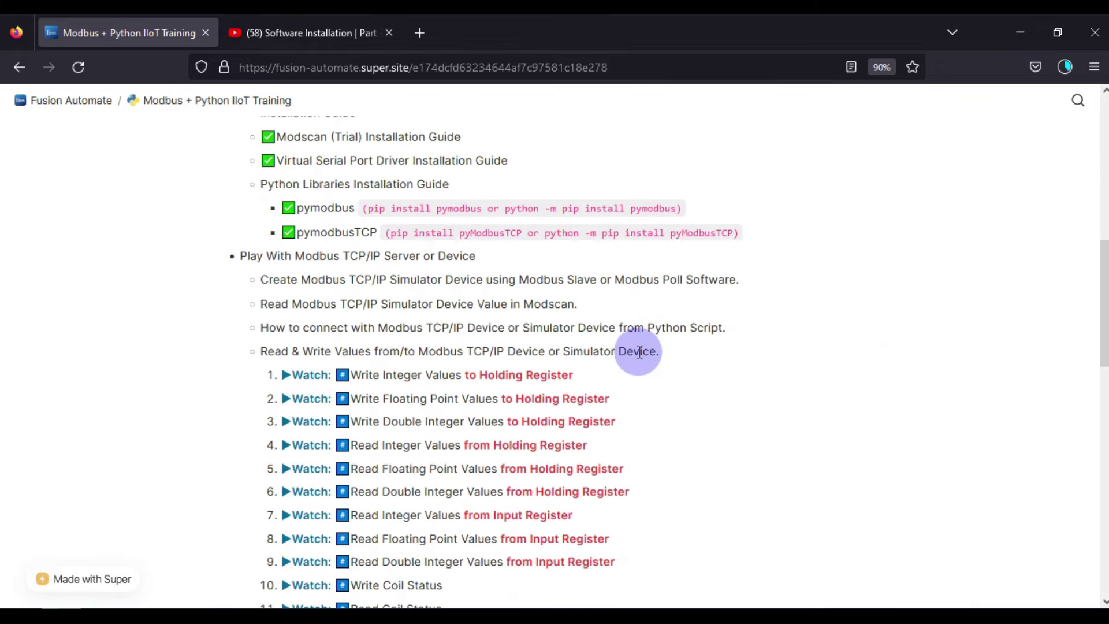
left_click_drag(729, 333, 264, 274)
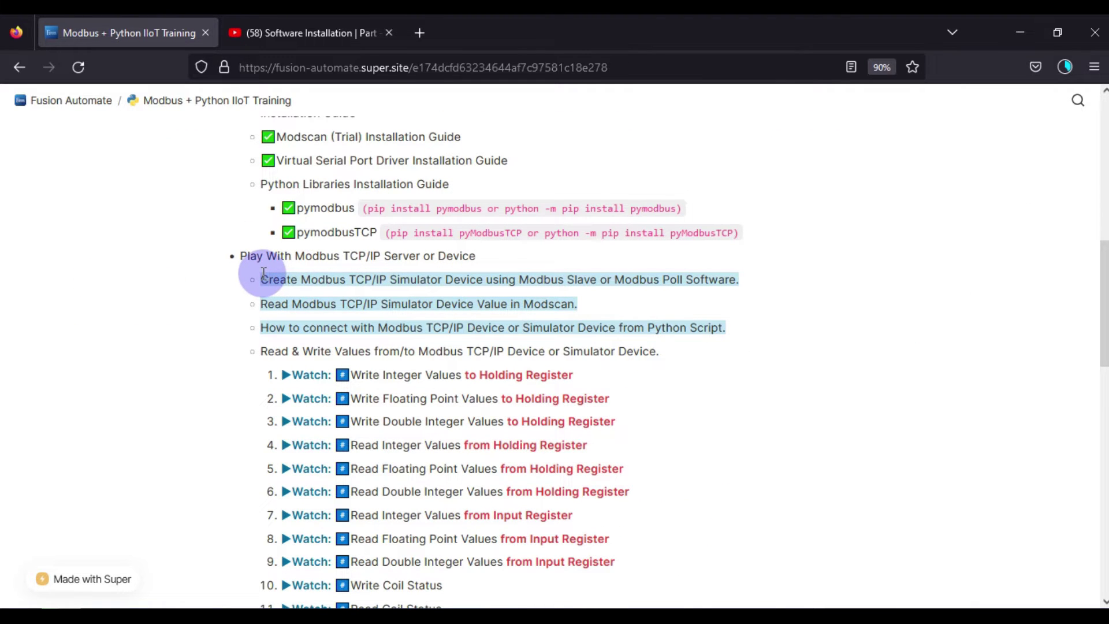
left_click(488, 282)
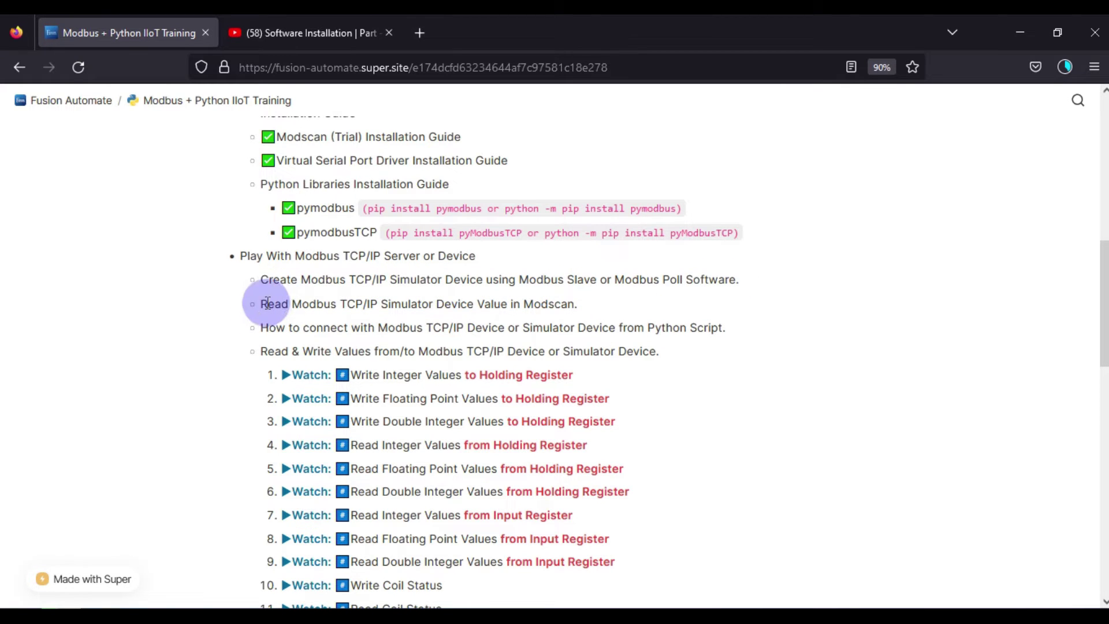
left_click_drag(263, 302, 698, 279)
left_click(616, 279)
left_click_drag(519, 279, 454, 303)
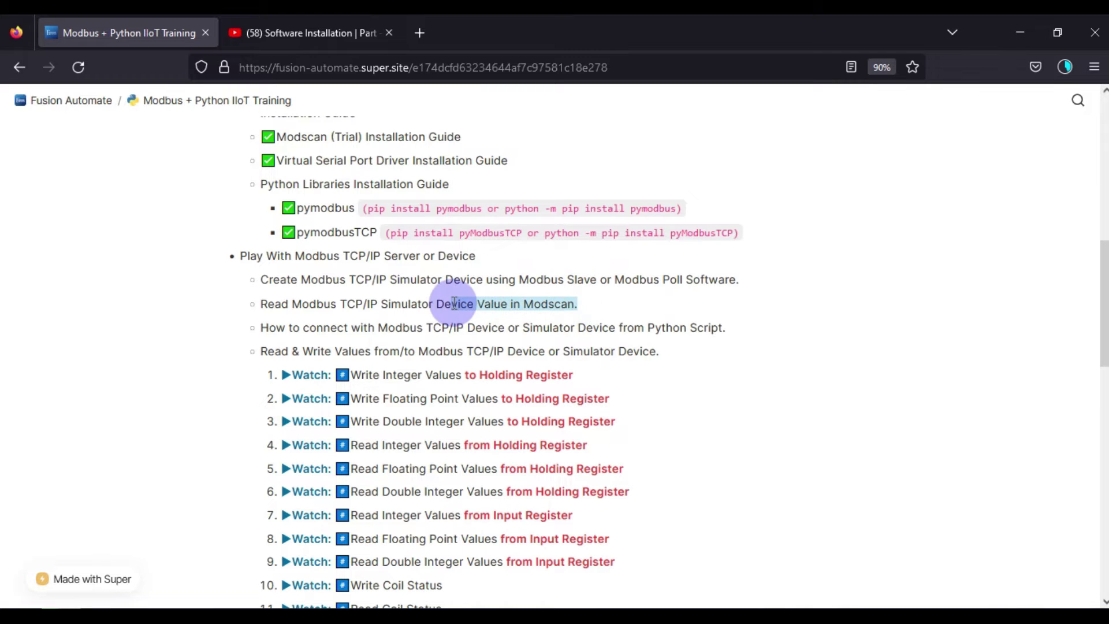
left_click(539, 307)
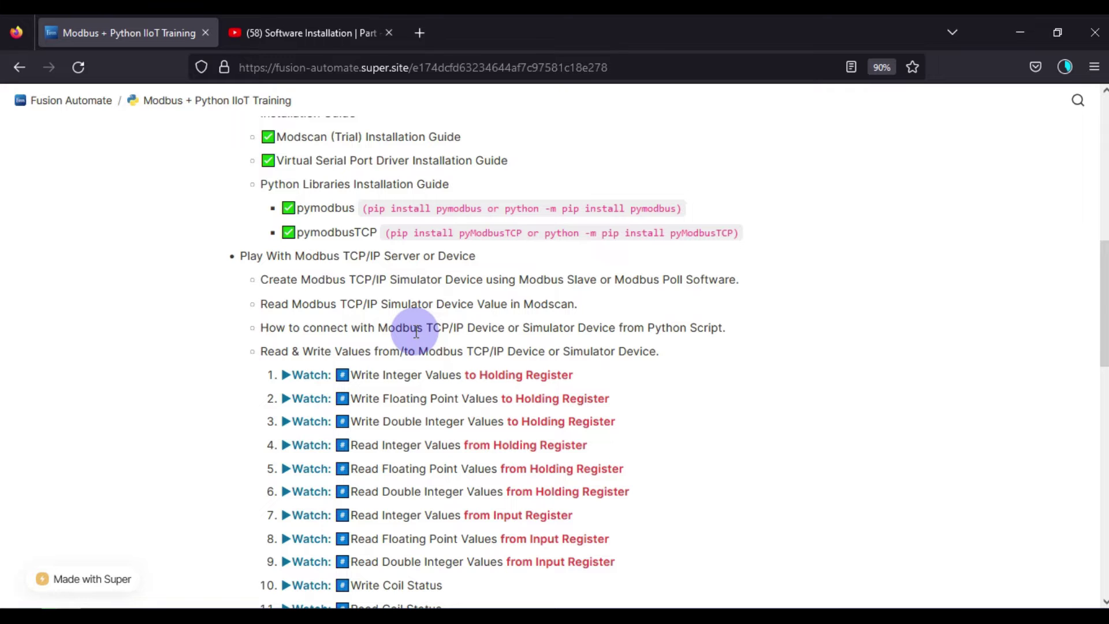
left_click_drag(729, 327, 264, 280)
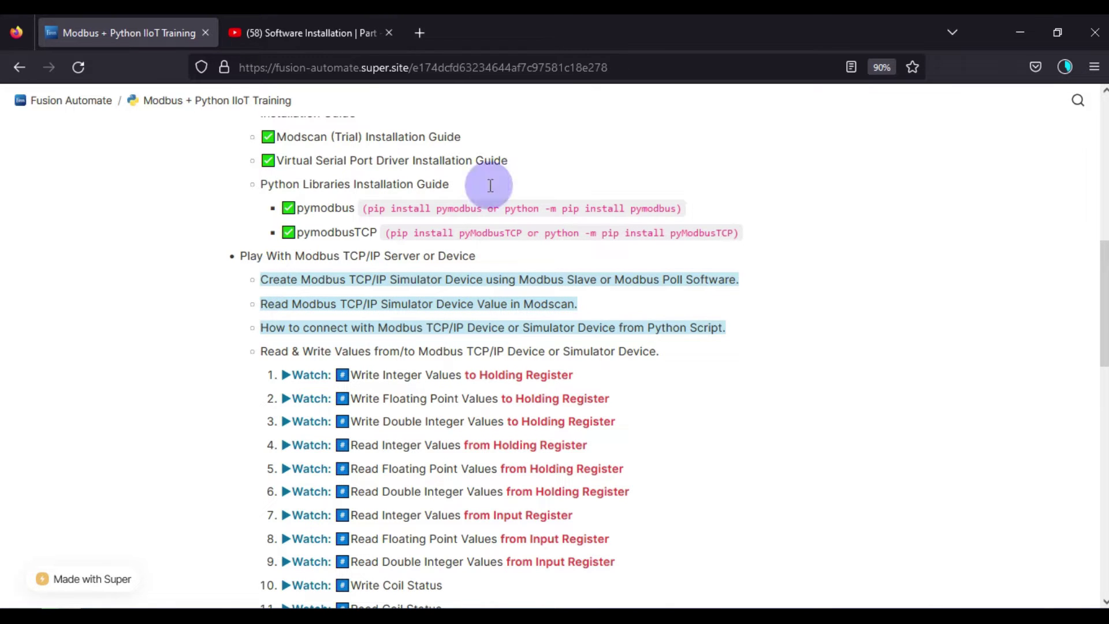
- Switch to Modbus Slave and maximize the Mbslave1 register window inside it
left_click(1013, 28)
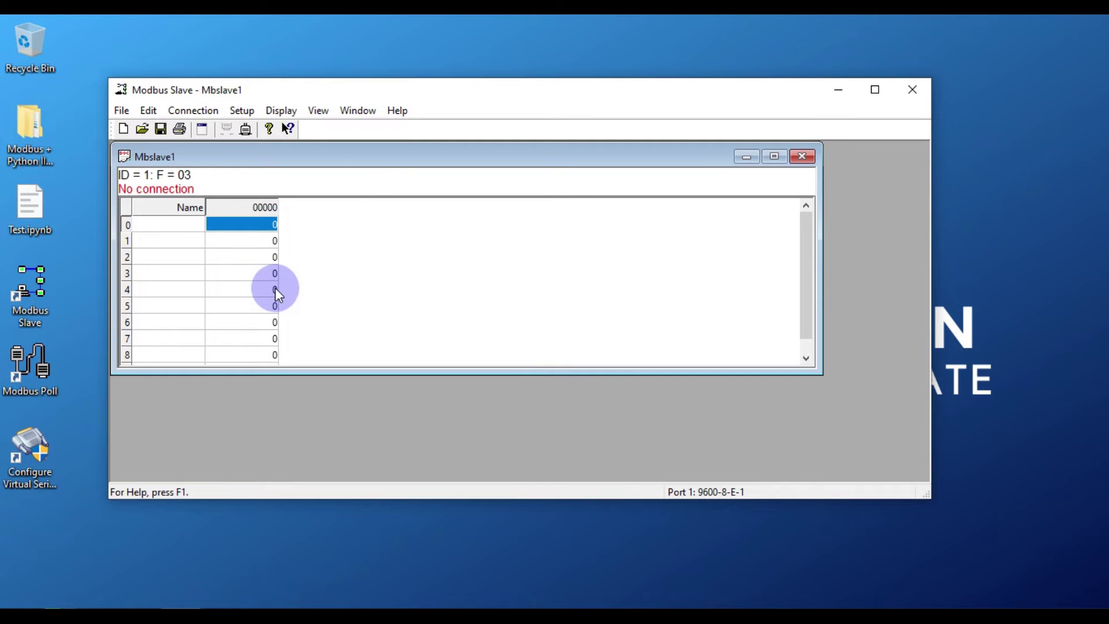
double_click(396, 153)
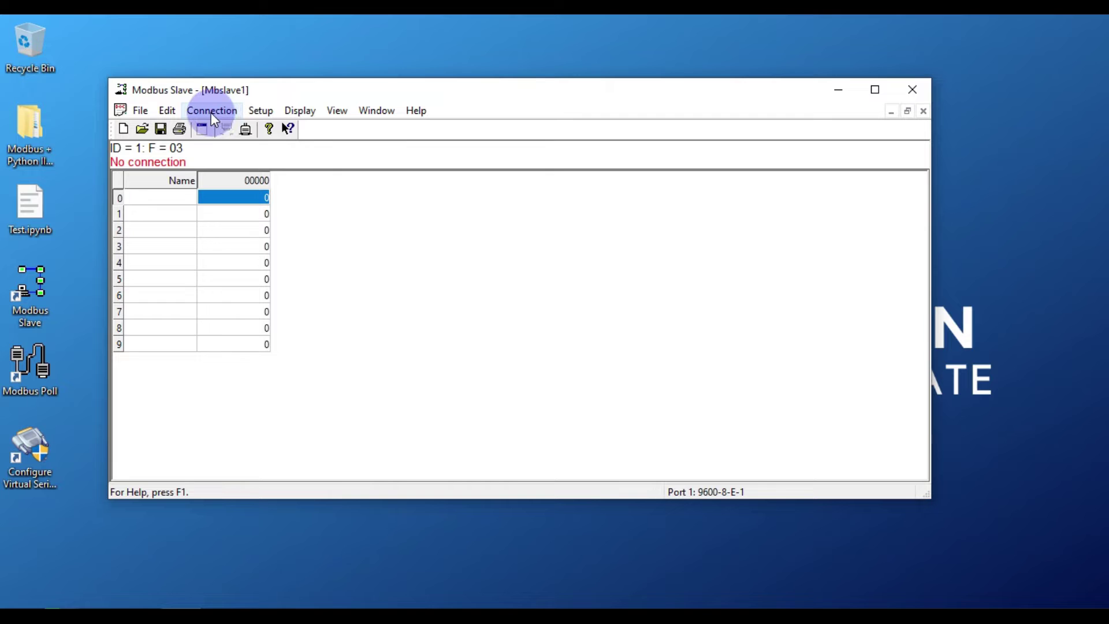
- In the slave definition, keep slave ID 1 and choose 03 Holding Register (4x) as the function
left_click(234, 113)
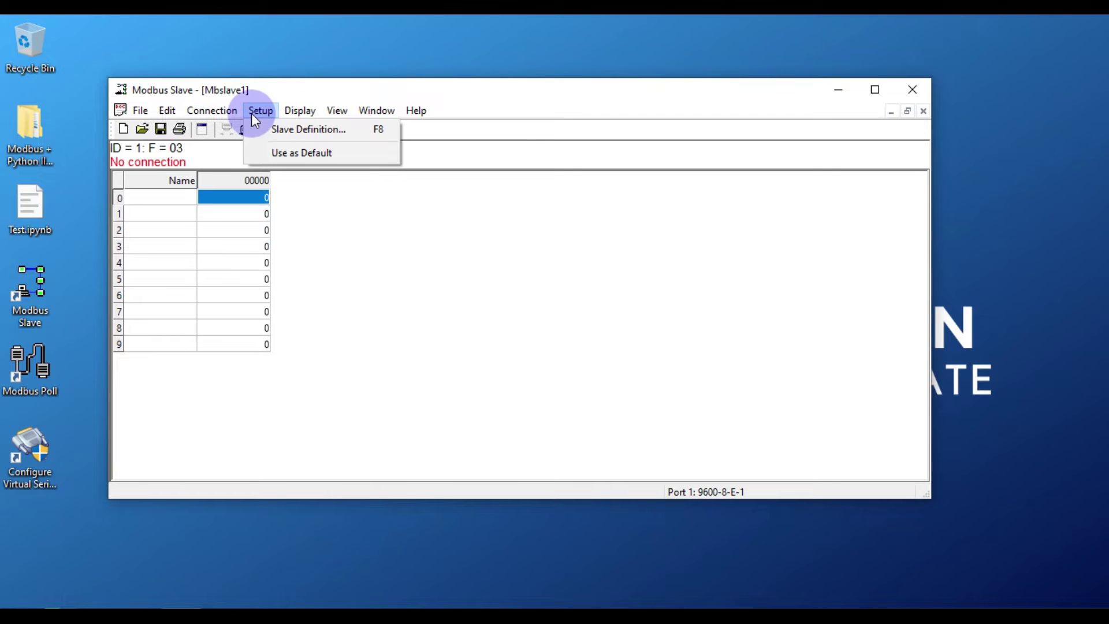
left_click(251, 113)
left_click(229, 111)
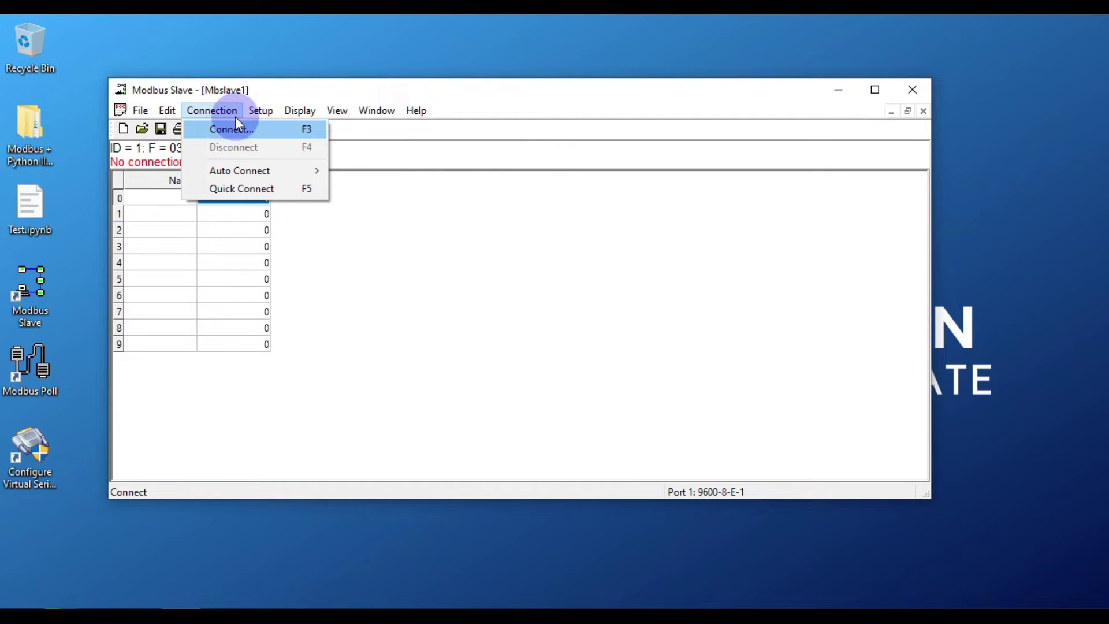
mouse_move(263, 113)
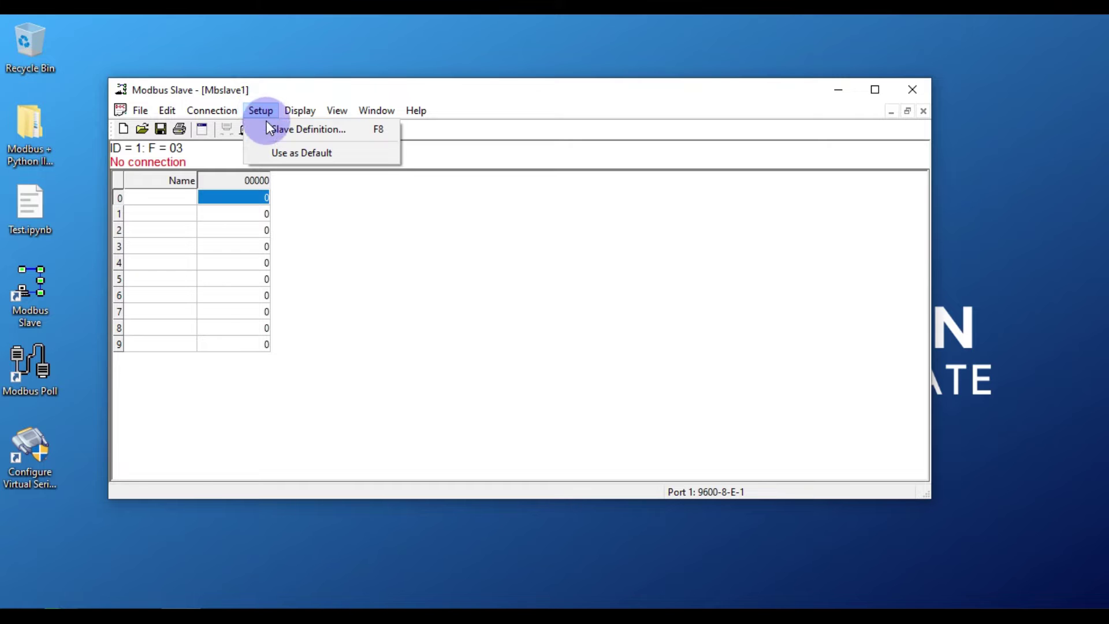
left_click(278, 130)
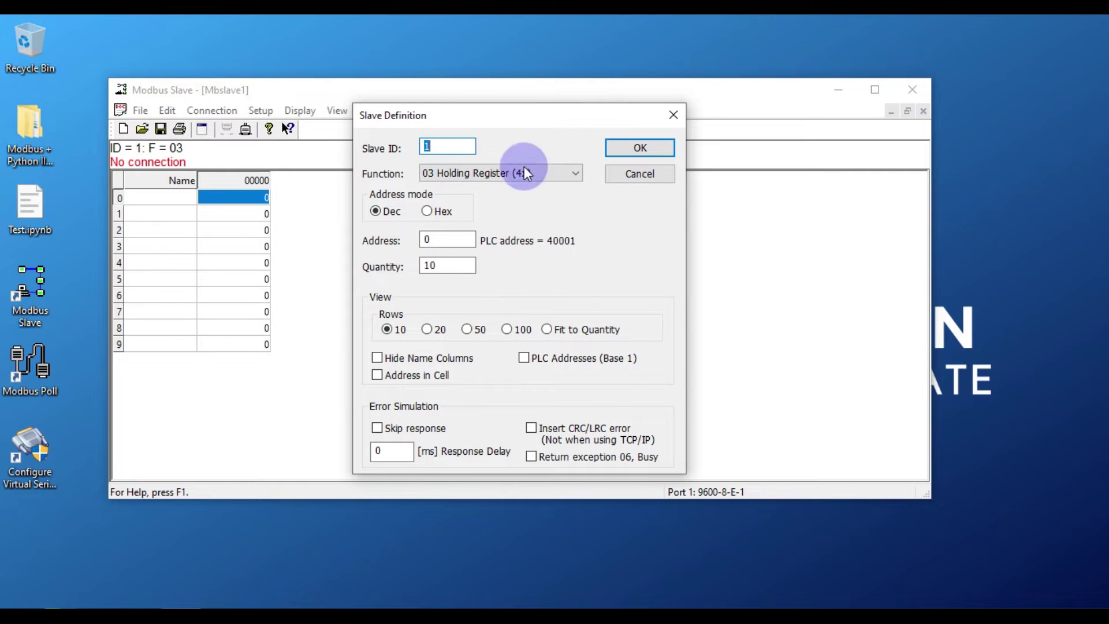
left_click(457, 146)
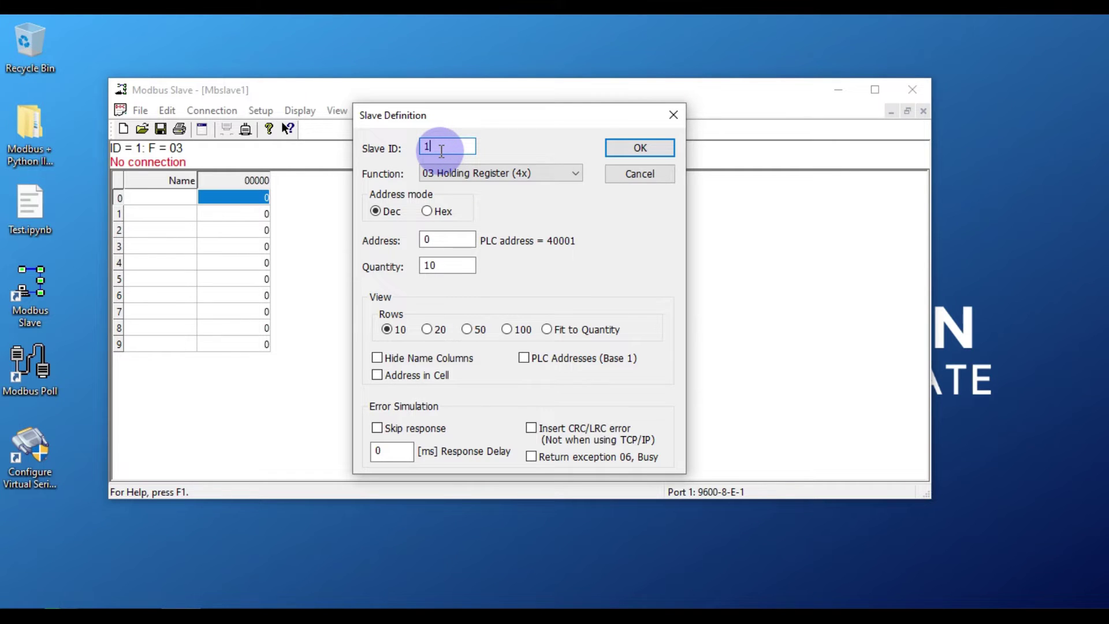
double_click(441, 151)
left_click(441, 150)
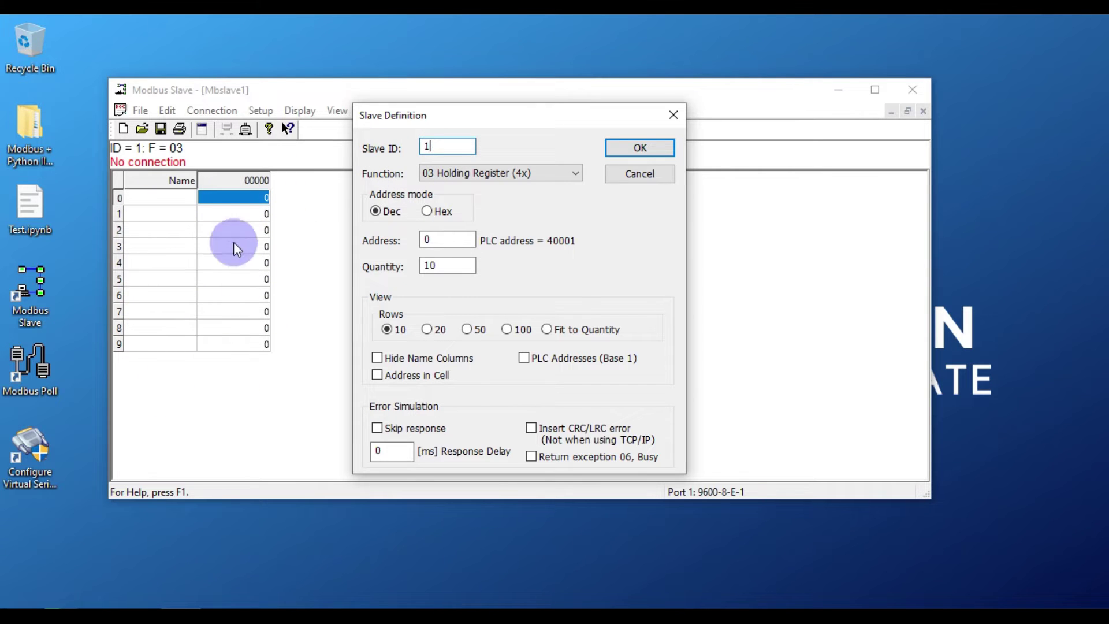
left_click(501, 178)
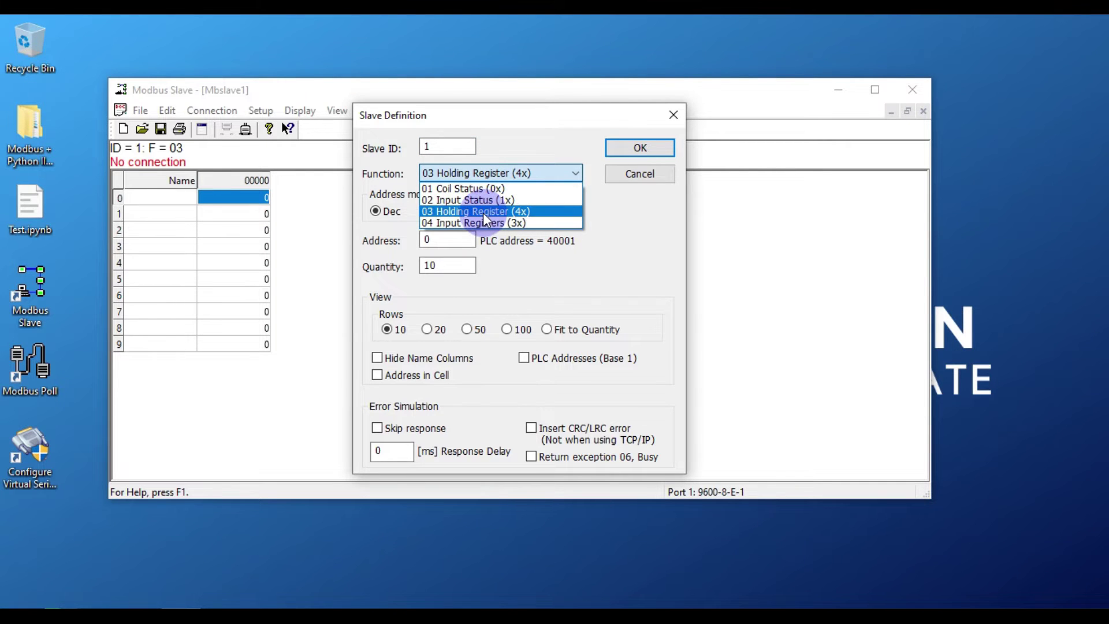
left_click(479, 212)
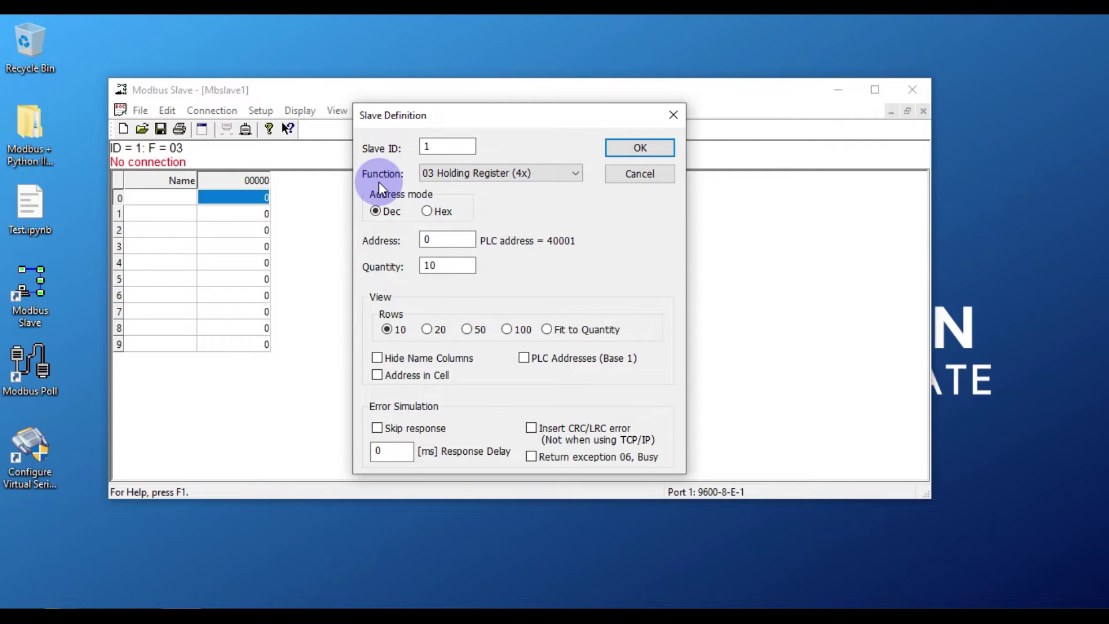
left_click(496, 174)
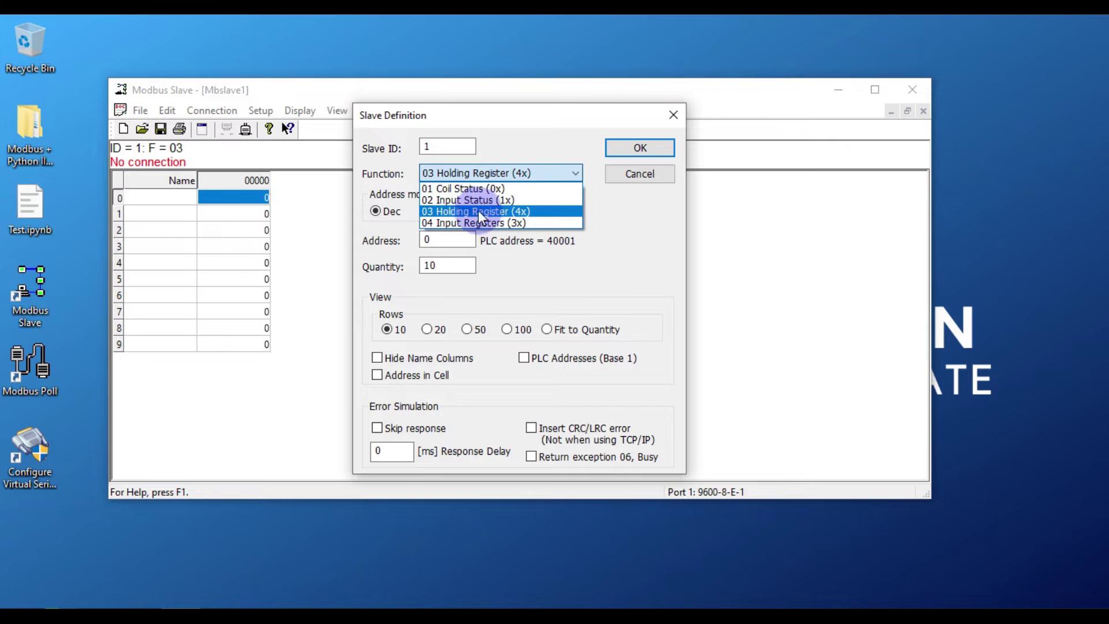
left_click(486, 213)
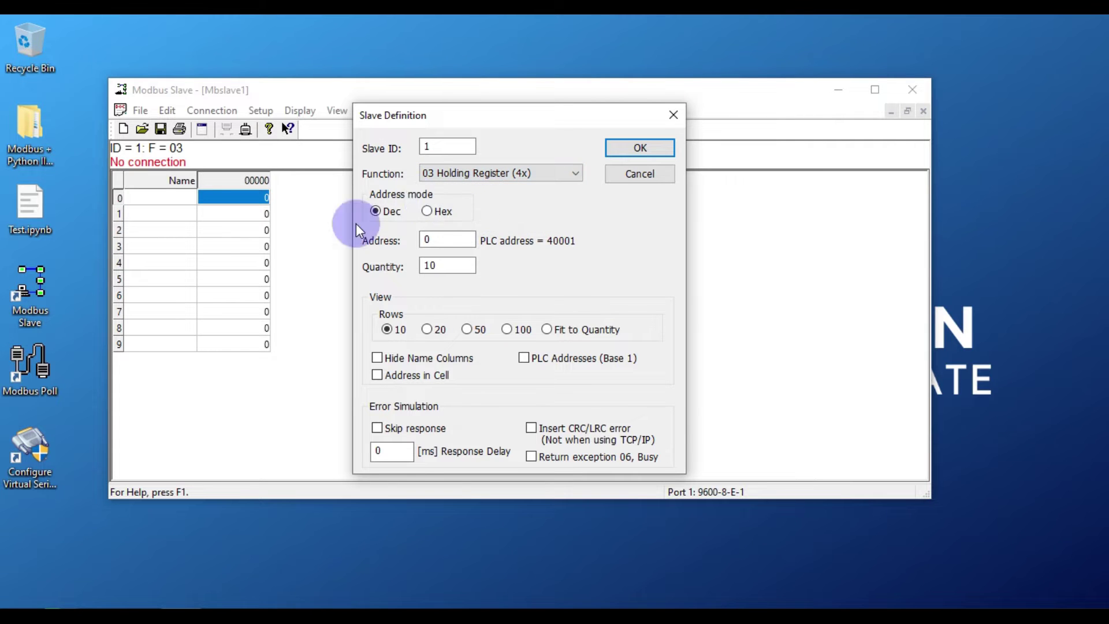
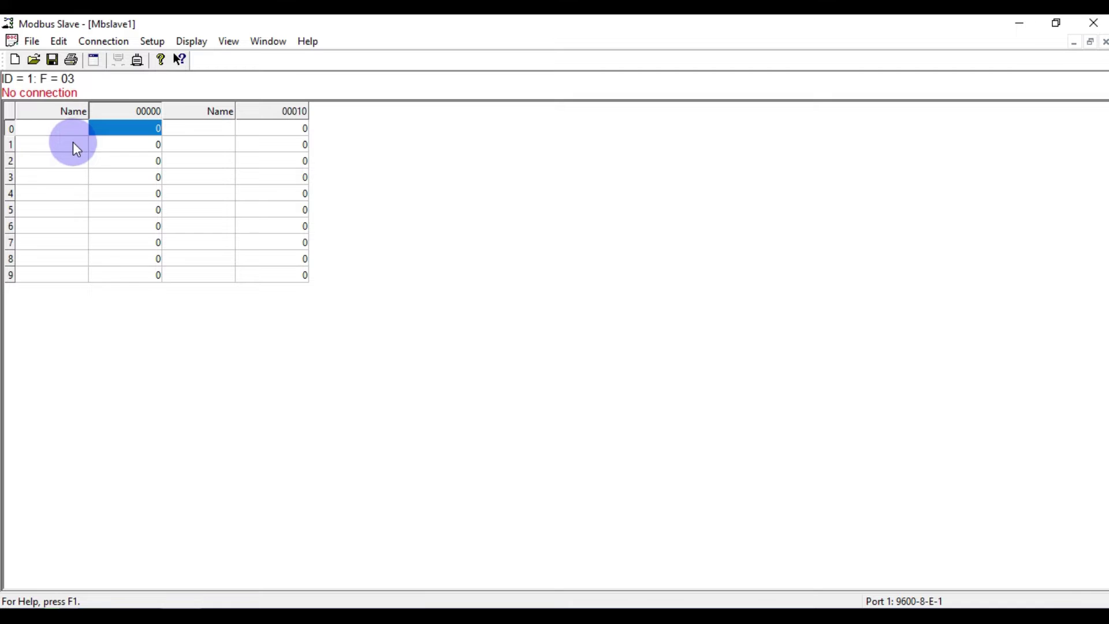
left_click(58, 125)
left_click(106, 126)
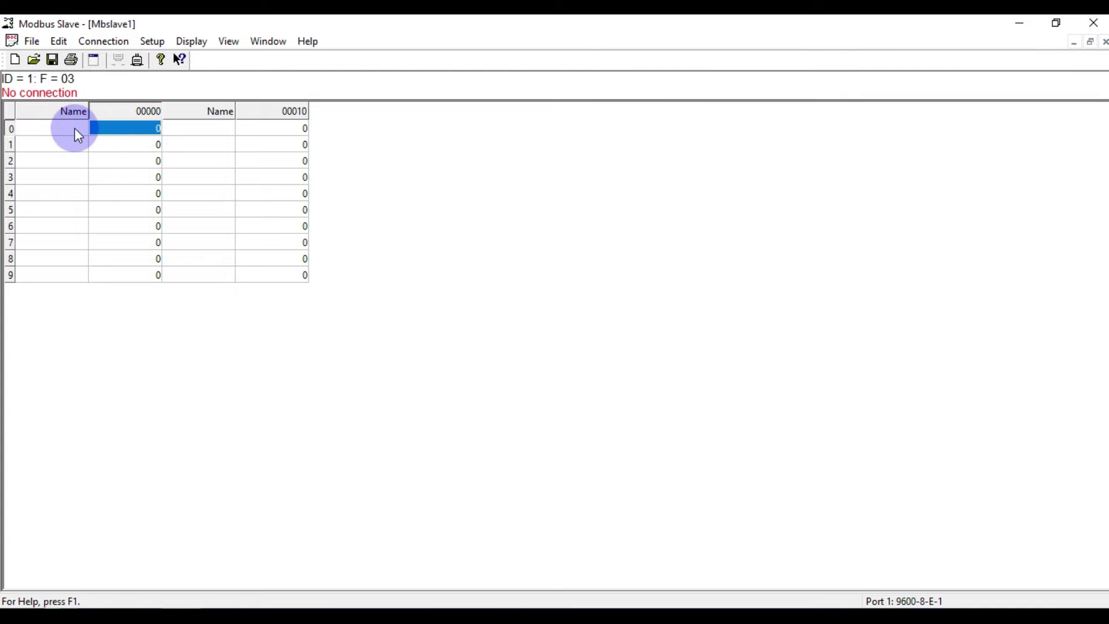
left_click(182, 136)
- Reopen the slave definition and set the holding register quantity to 10
left_click(154, 41)
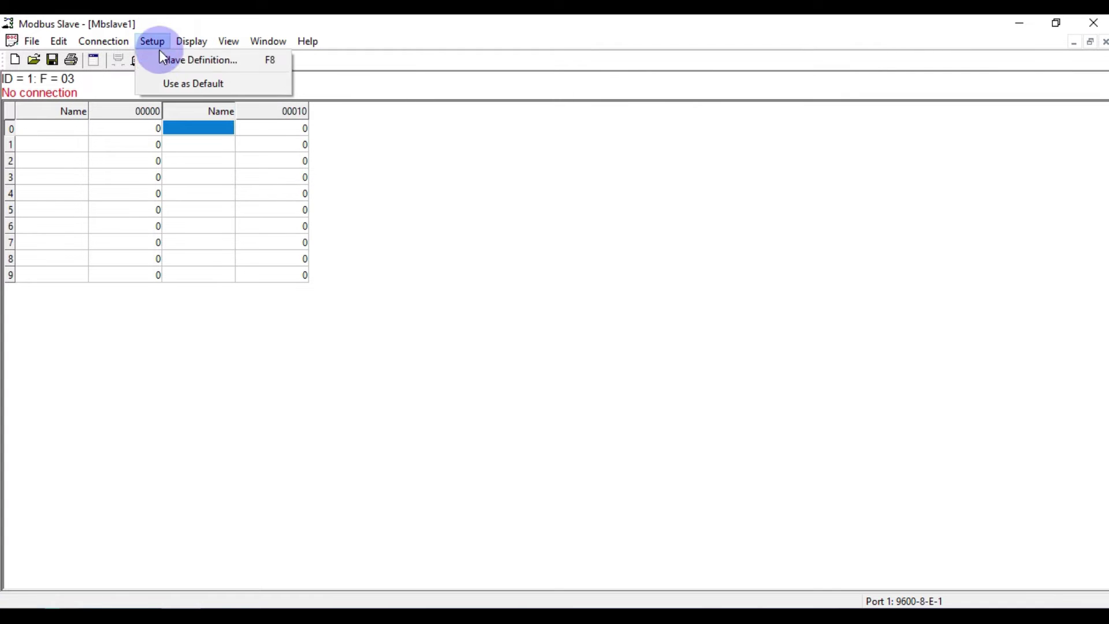
left_click(165, 60)
double_click(477, 285)
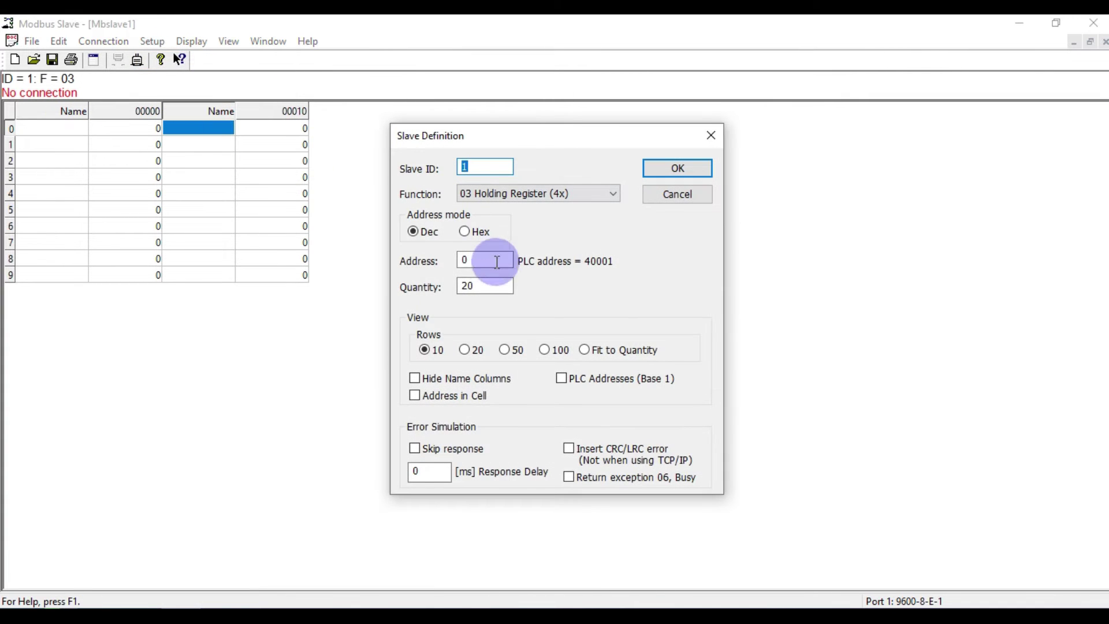
type("20")
key("BackSpace")
key("BackSpace")
type("10")
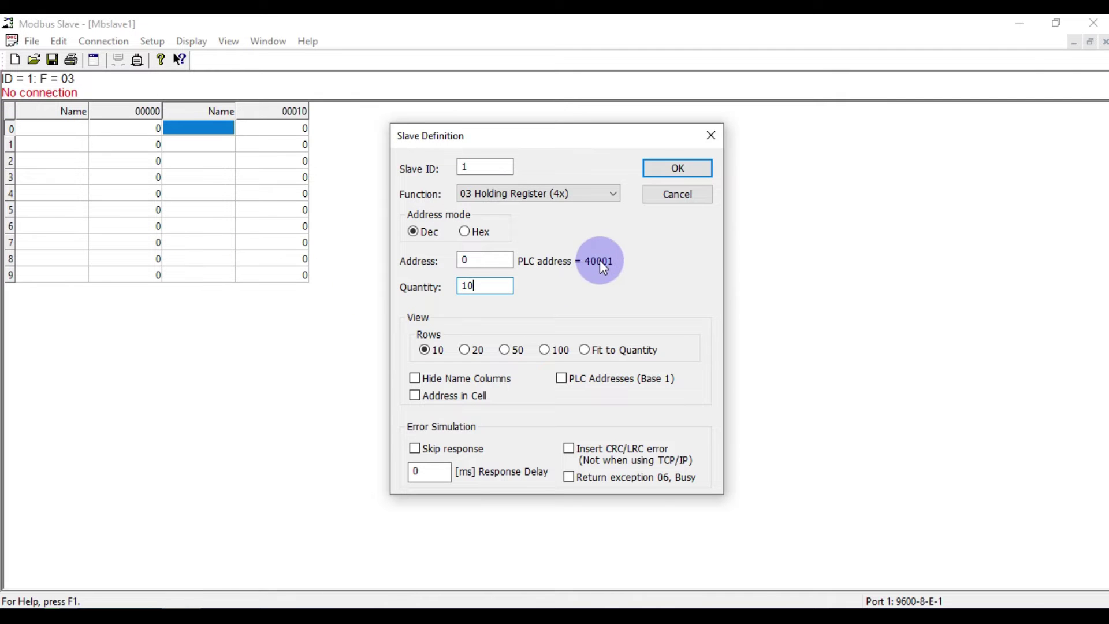
- Enable PLC Addresses (Base 1), set the start address to 1, and apply the slave definition
left_click(564, 379)
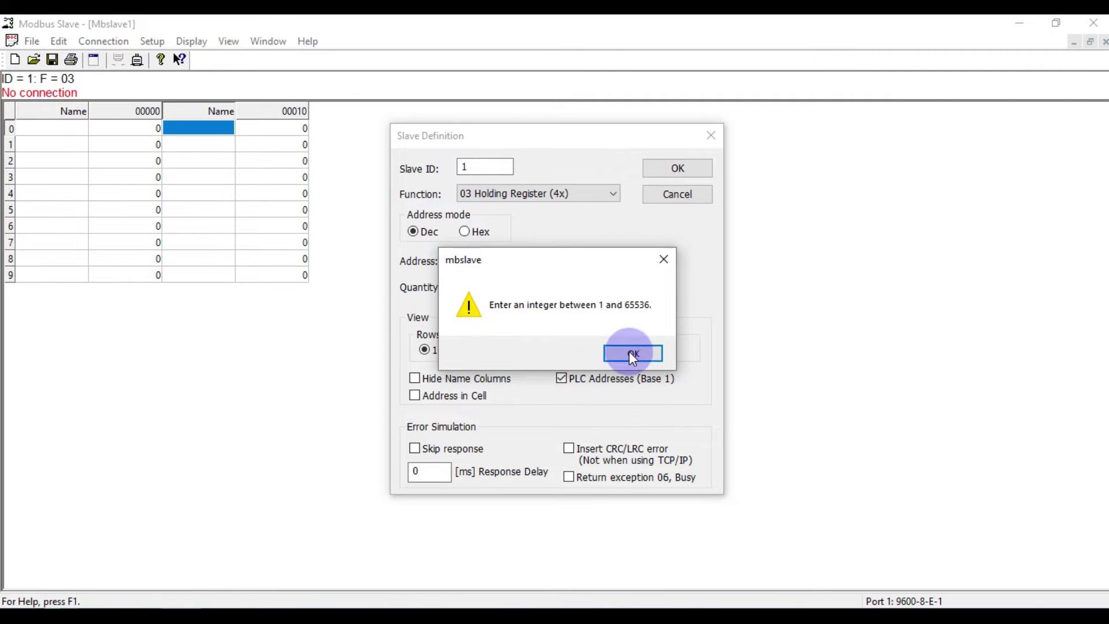
left_click(636, 354)
type("1")
left_click(670, 170)
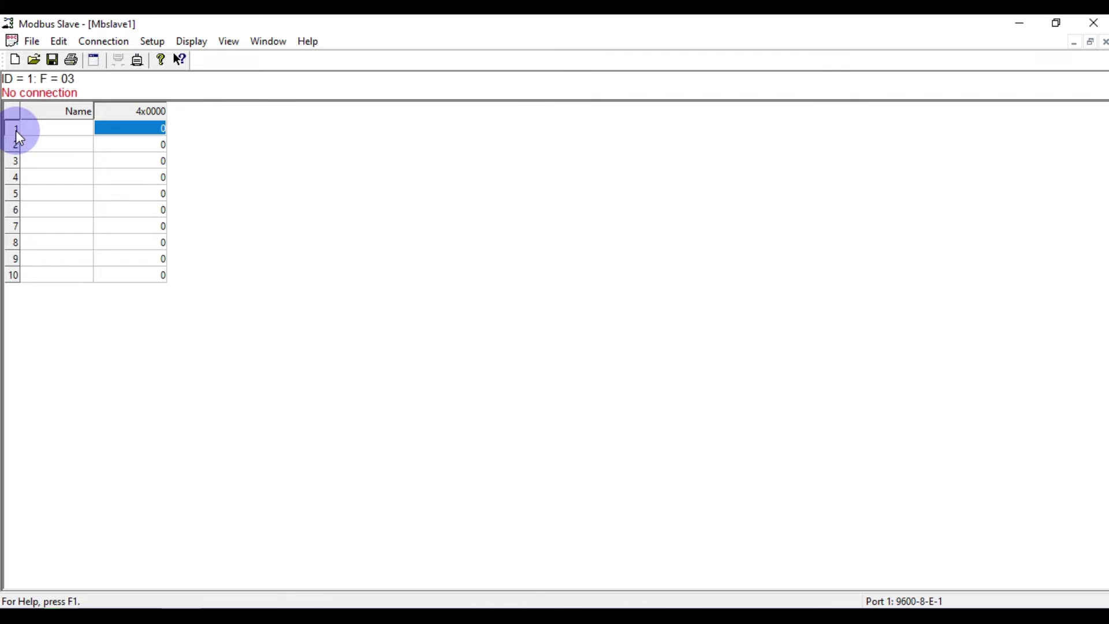
- Reopen the slave definition, turn off PLC Addresses (Base 1), set the start address to 0, and apply it
left_click(153, 41)
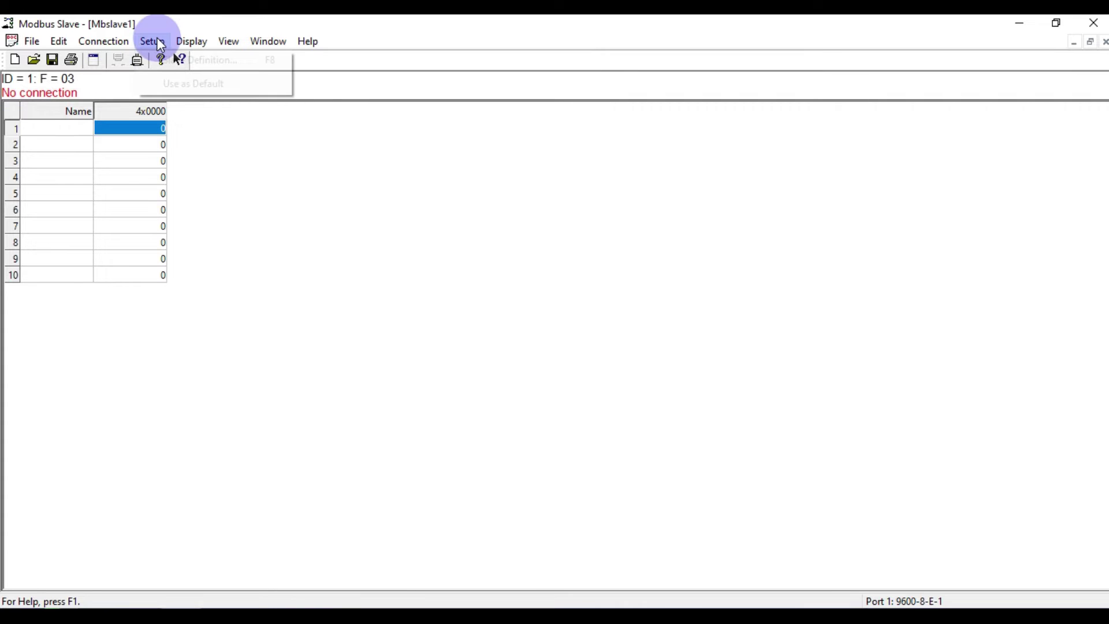
left_click(197, 60)
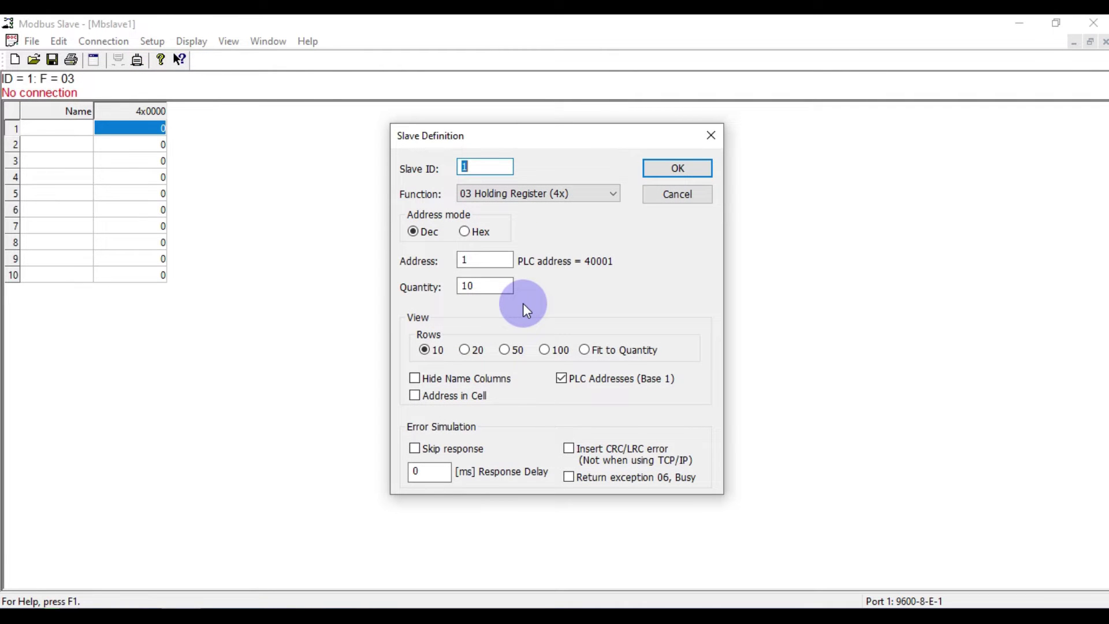
left_click(561, 379)
double_click(471, 260)
type("0")
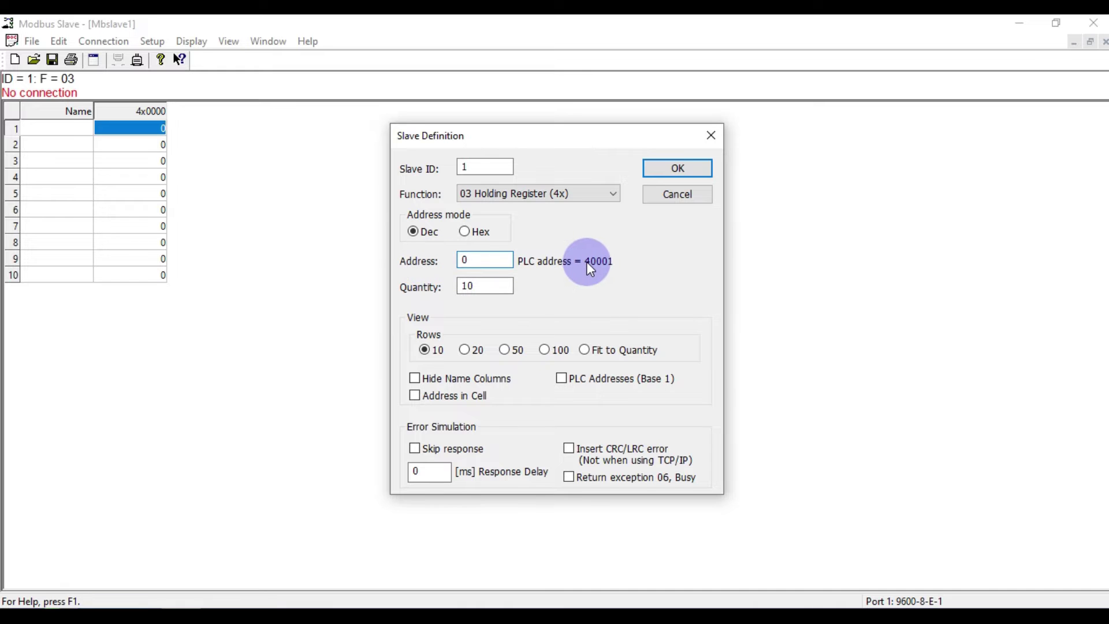
left_click(672, 173)
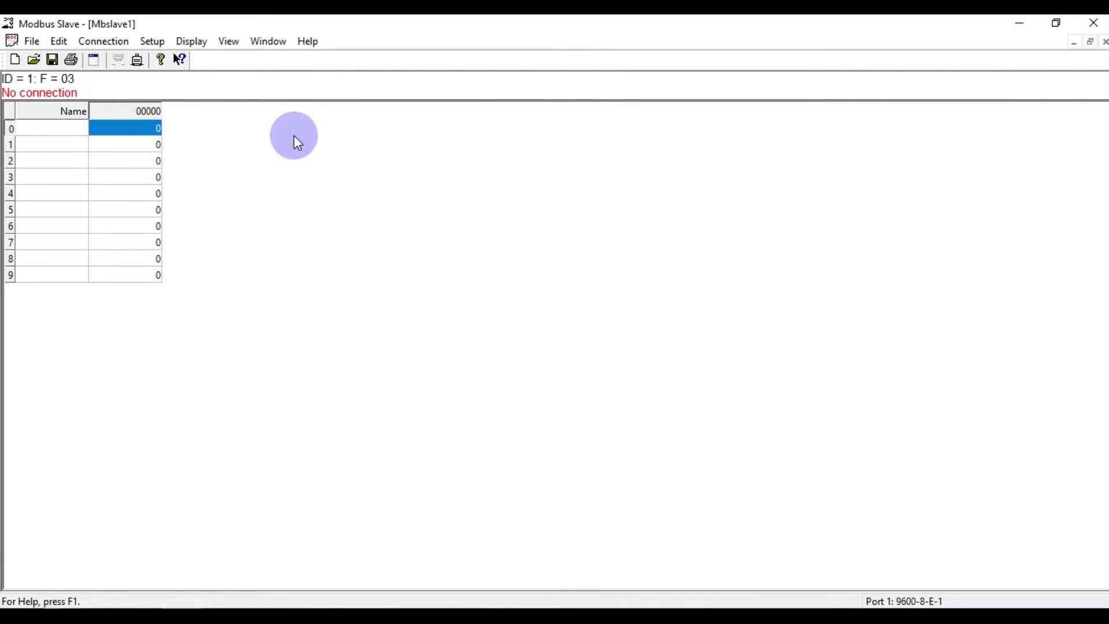
left_click(123, 42)
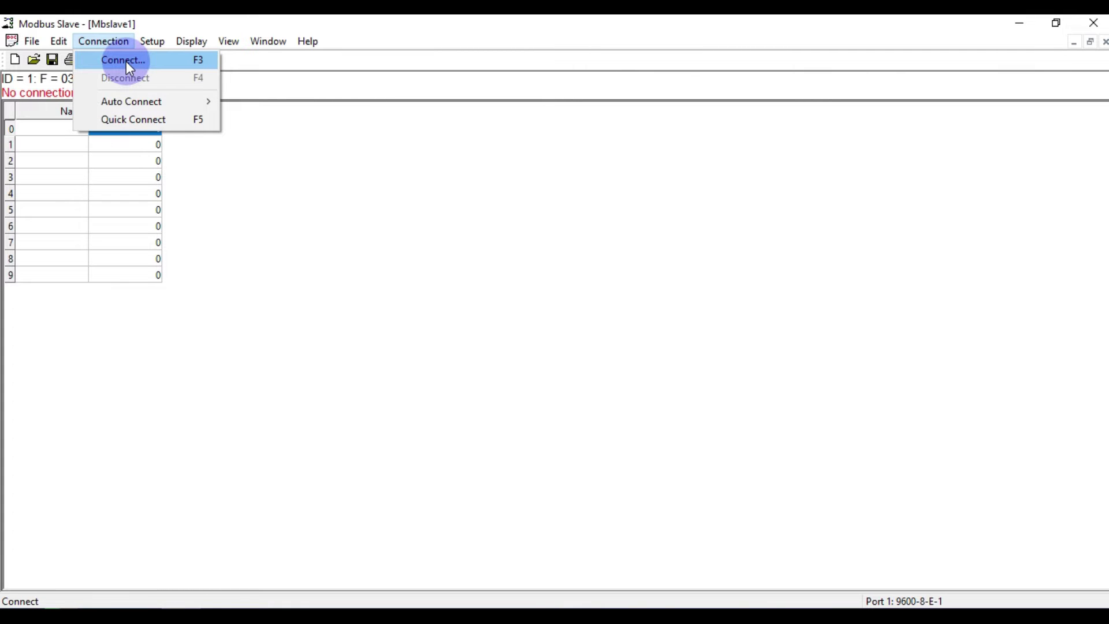
left_click(126, 62)
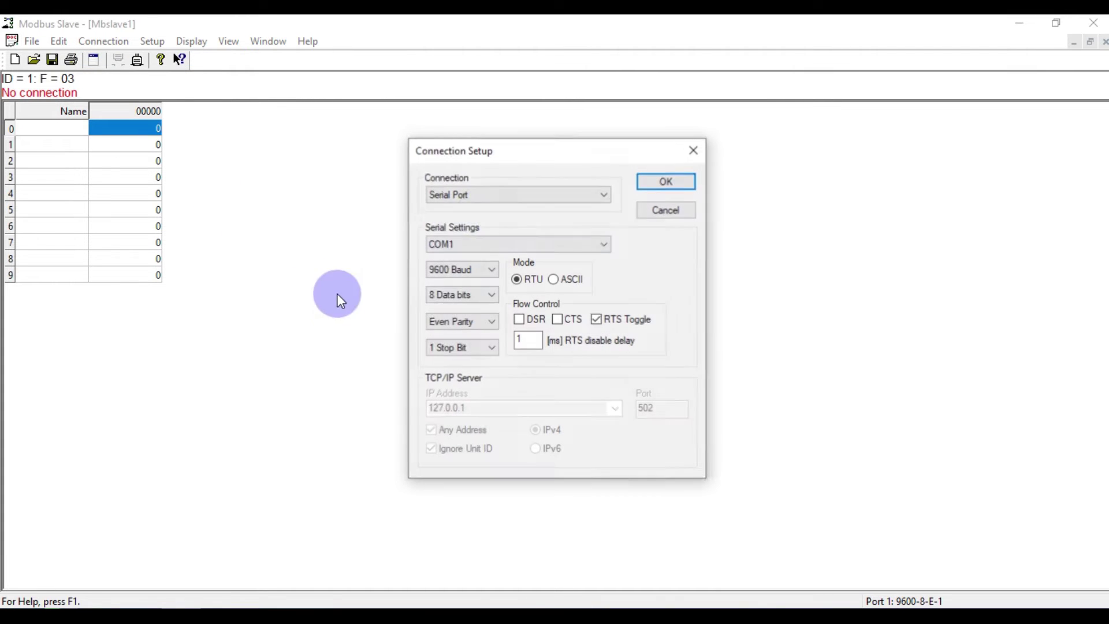
left_click(490, 196)
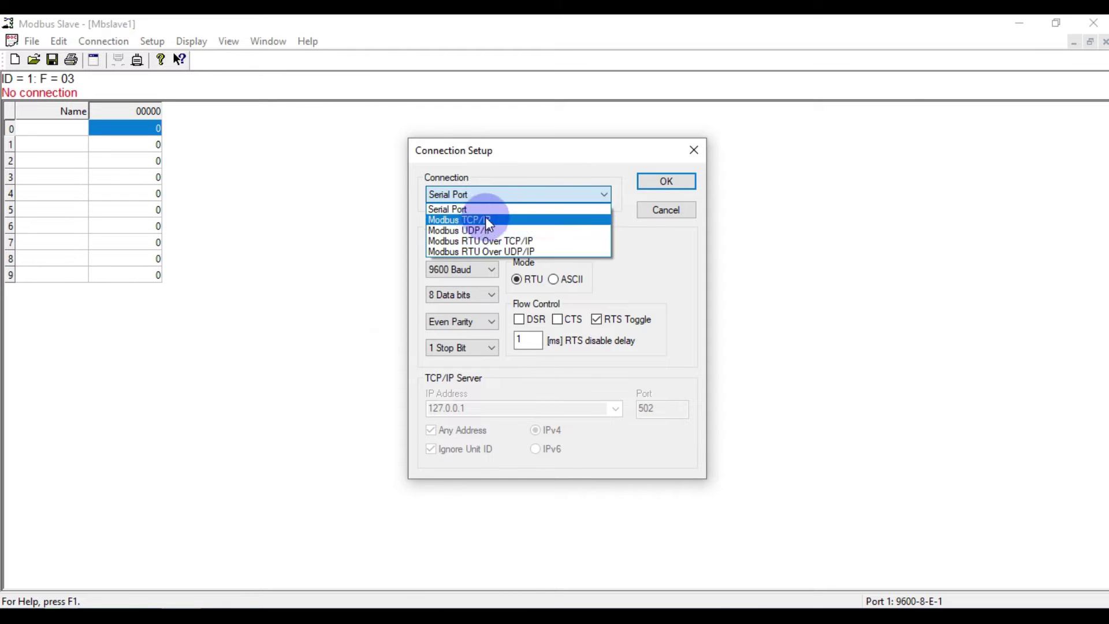
left_click(488, 221)
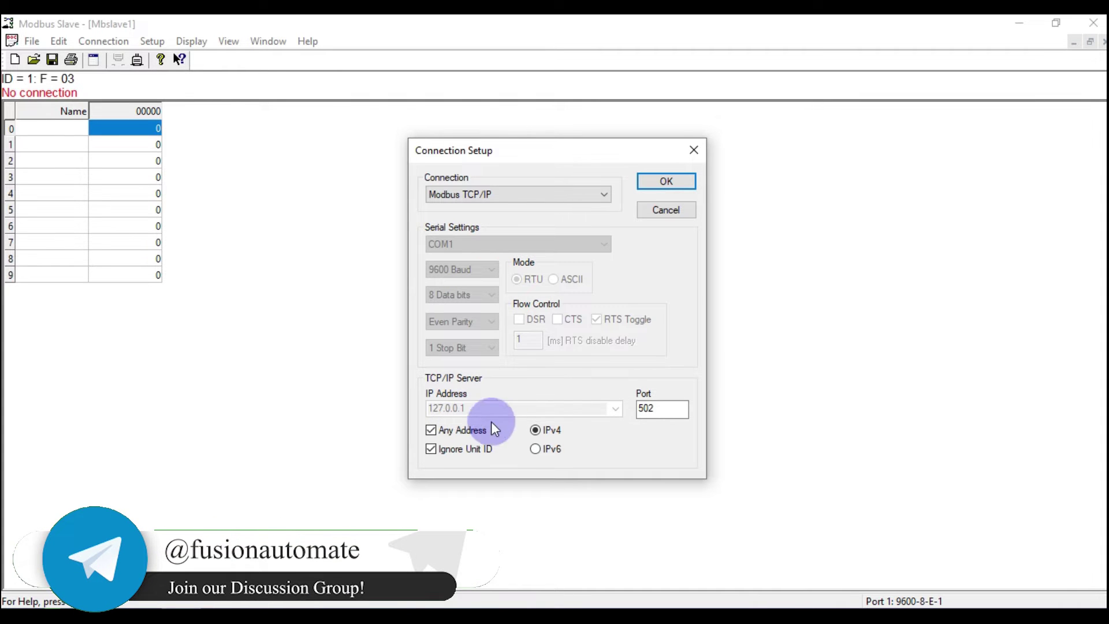
left_click(670, 411)
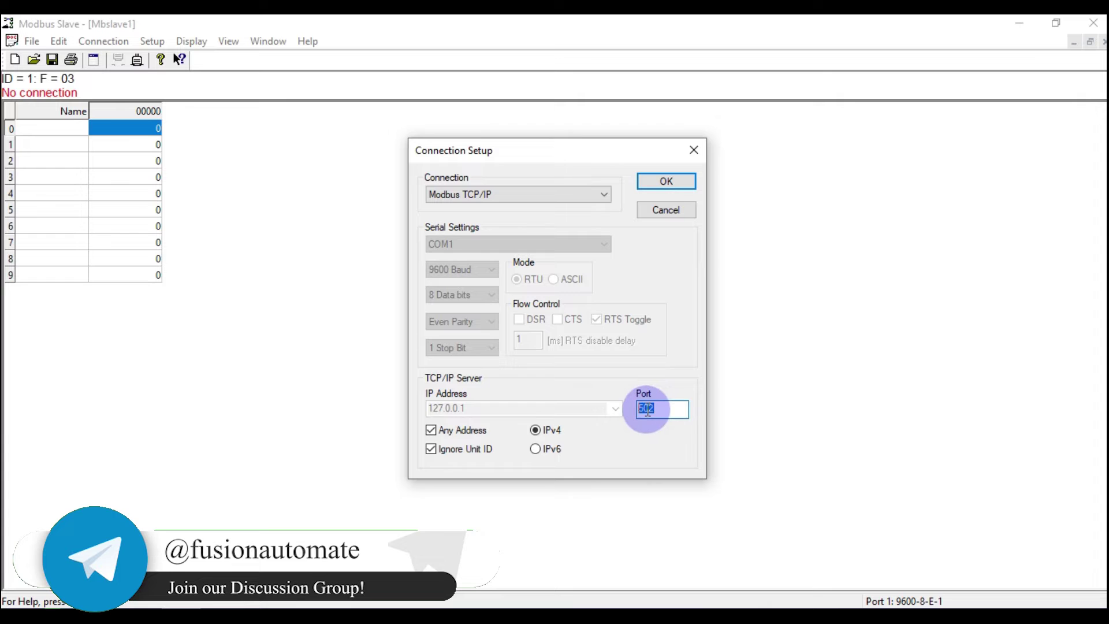
double_click(673, 411)
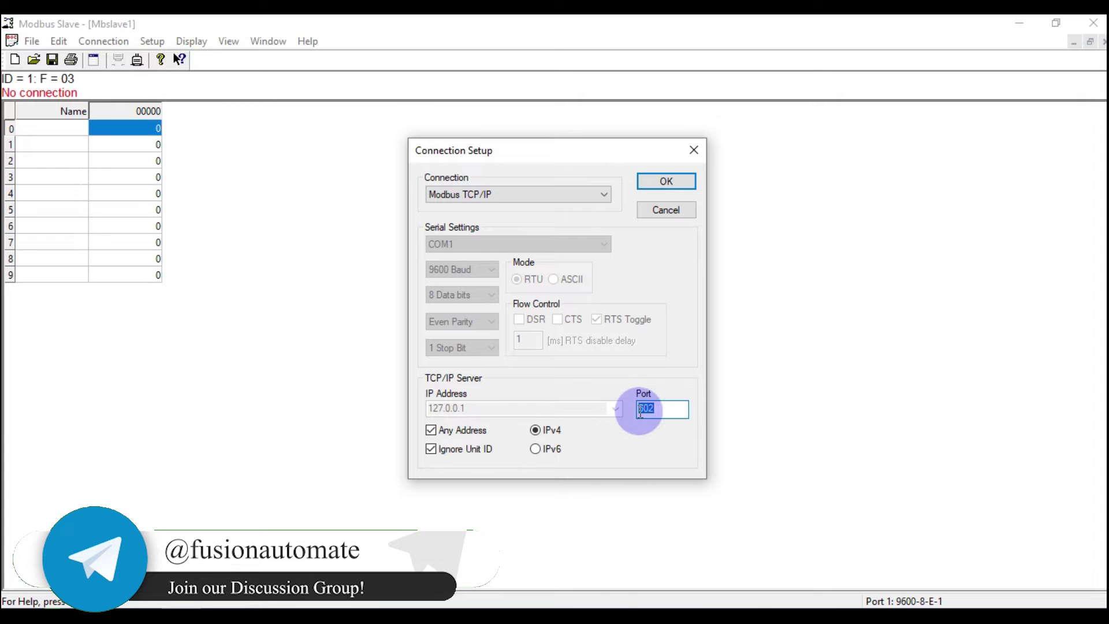
left_click(666, 408)
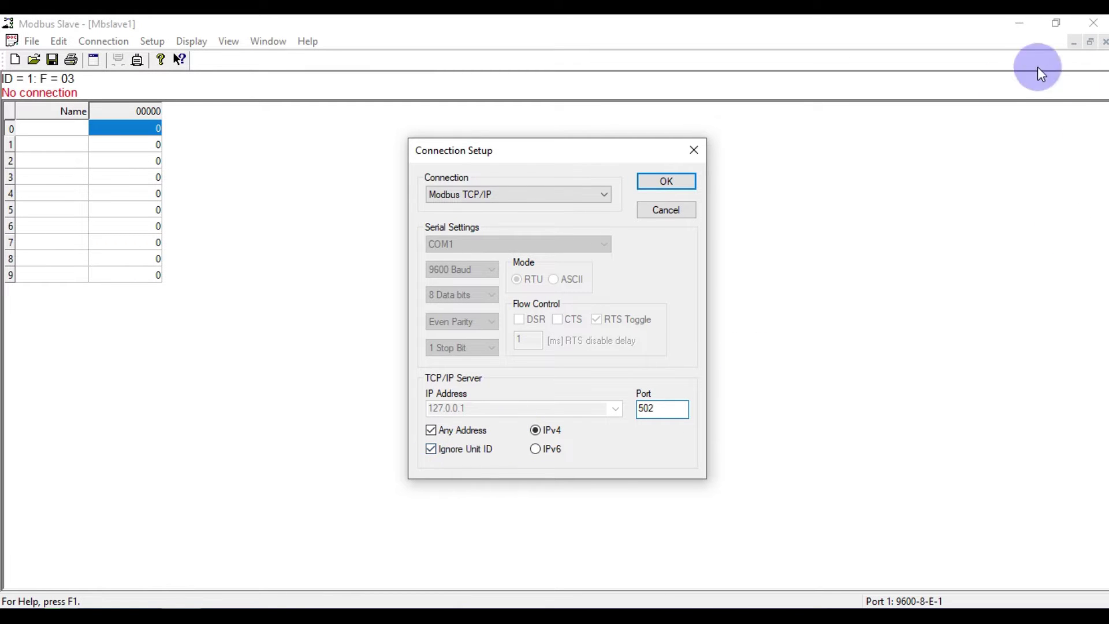
left_click(693, 150)
- Check the slave ID in the slave definition and close the dialog
left_click(151, 41)
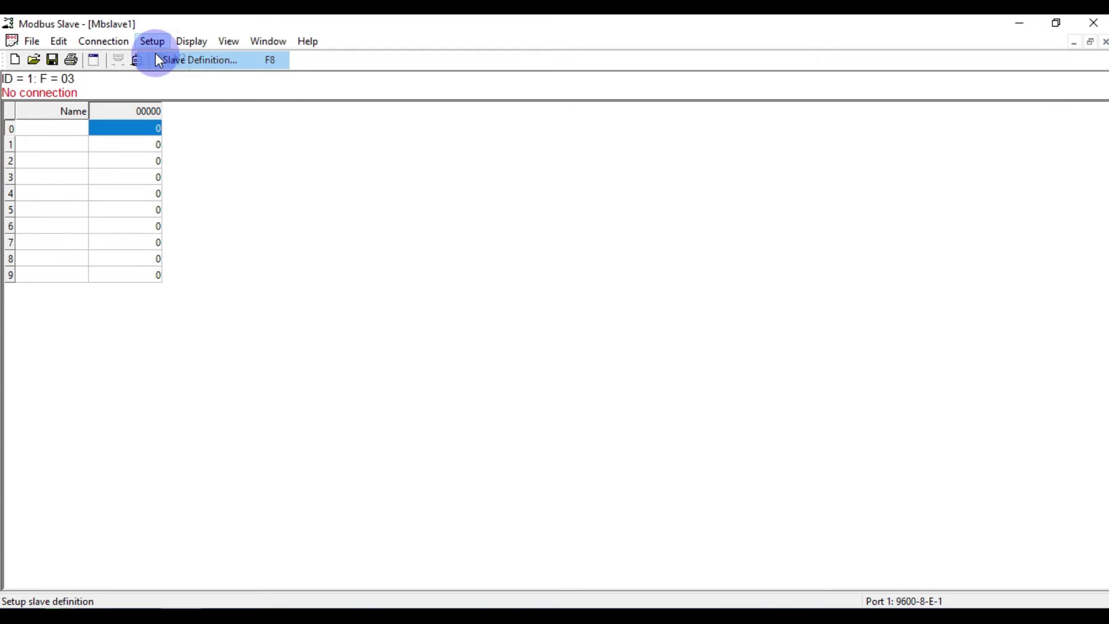
left_click(158, 58)
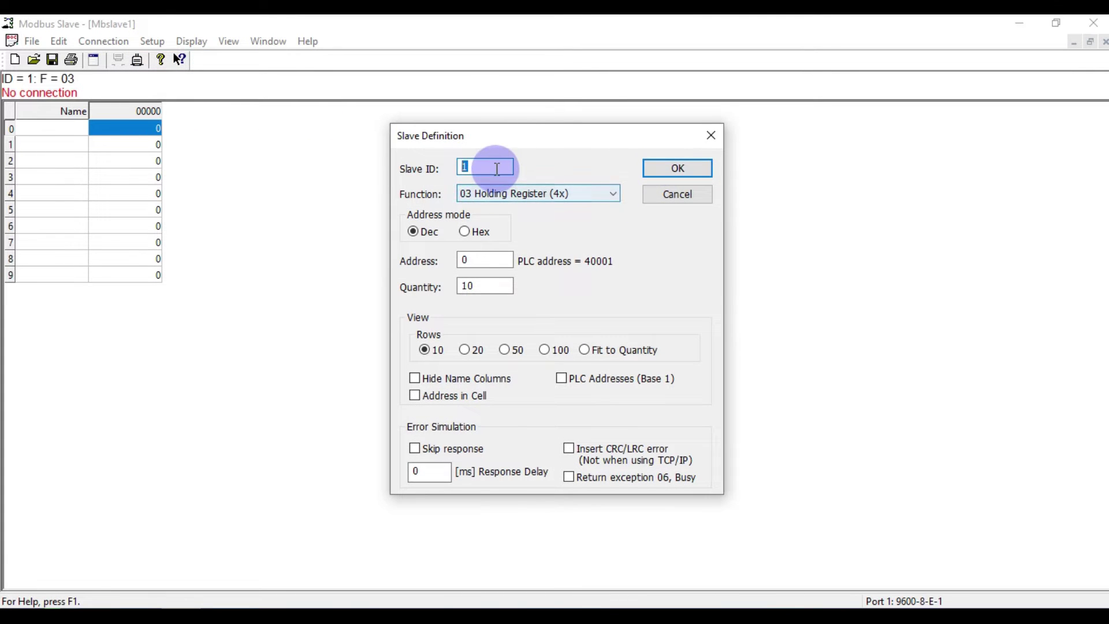
left_click(653, 174)
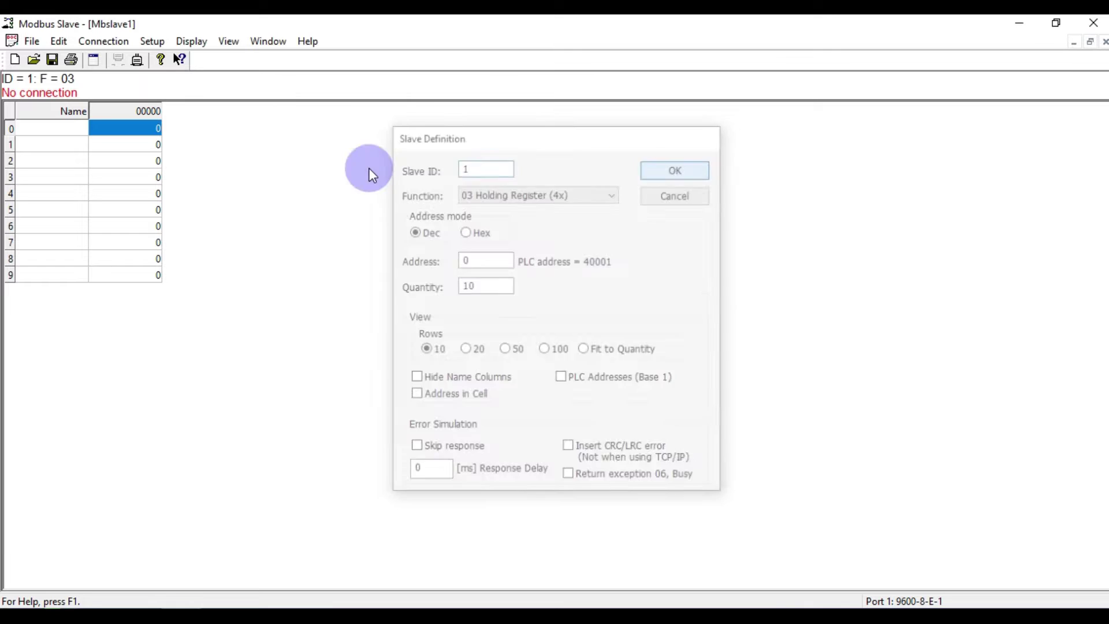
- Connect the simulator device over Modbus TCP/IP on port 502, with Any Address, IPv4 and Ignore Unit ID enabled
left_click(152, 41)
left_click(121, 63)
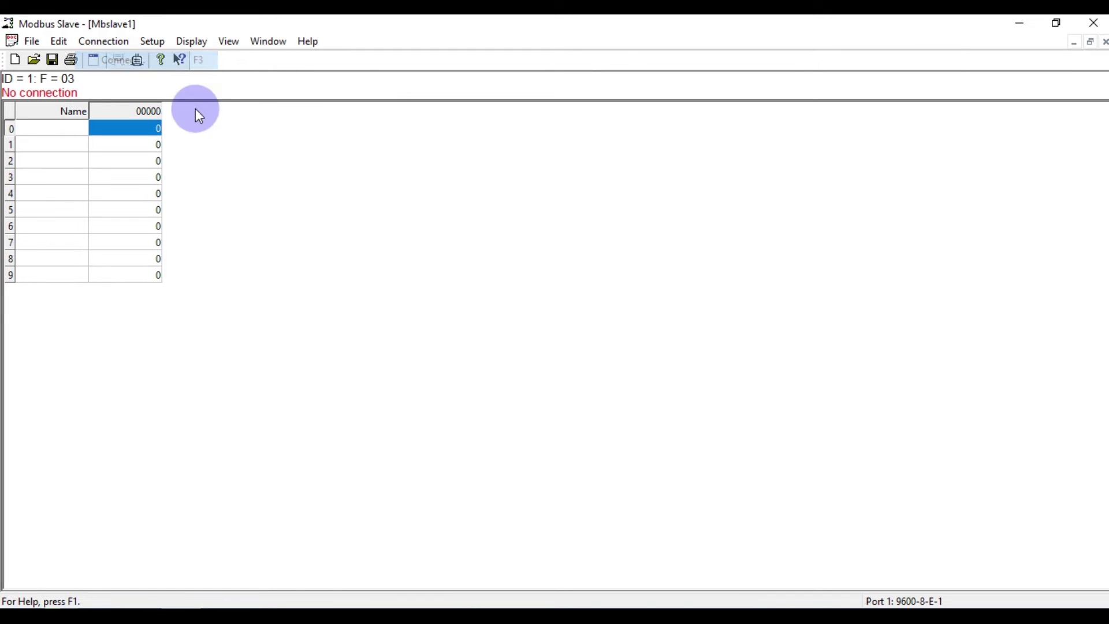
left_click(503, 195)
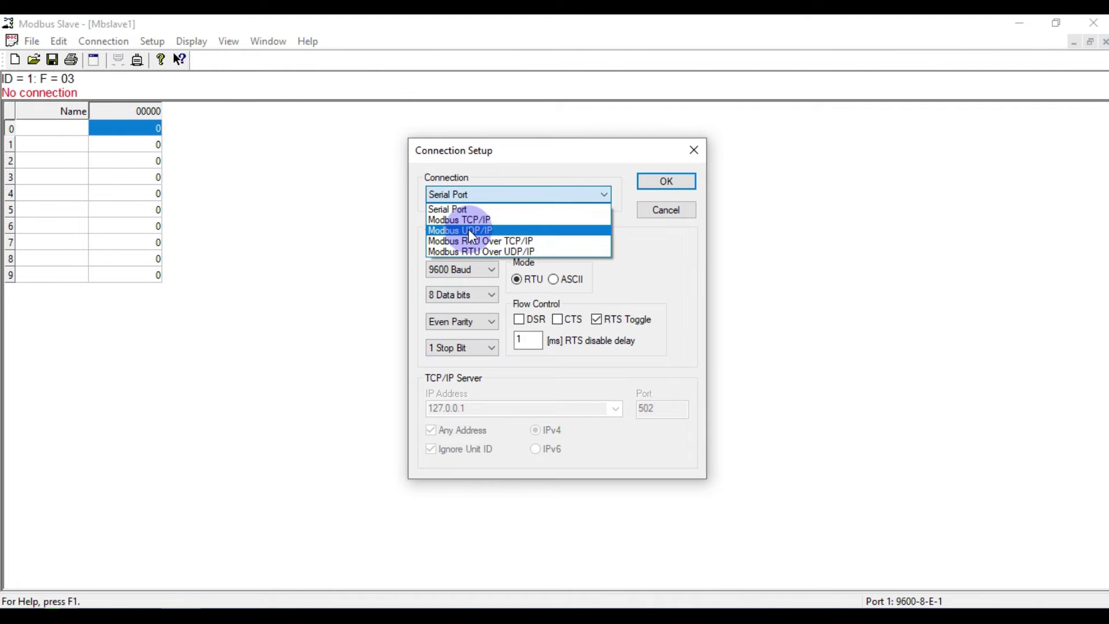
left_click(472, 221)
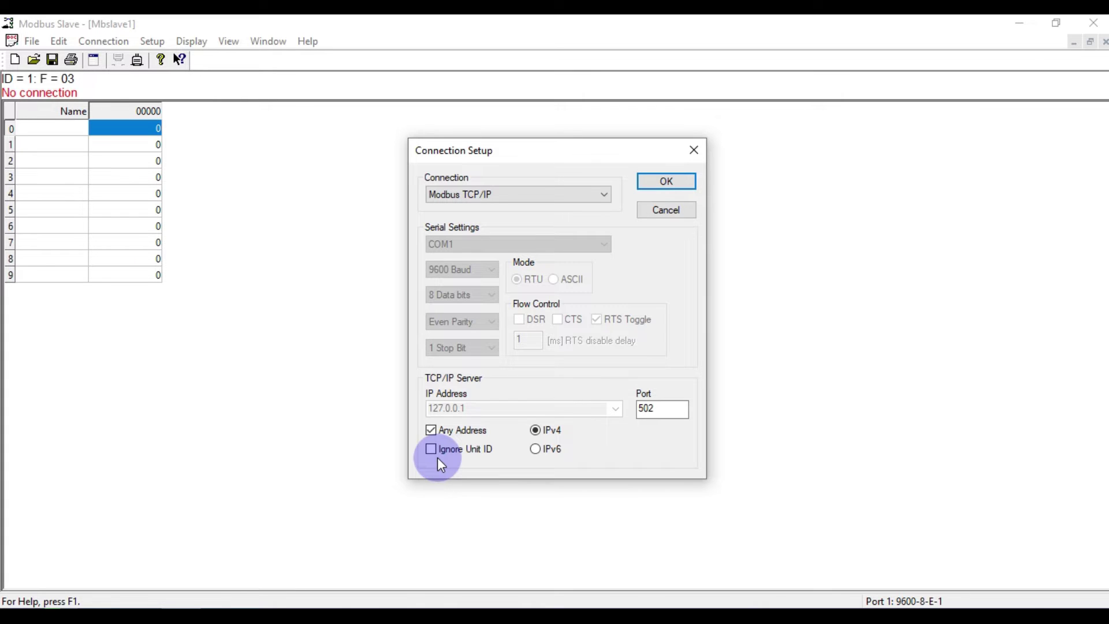
left_click(432, 449)
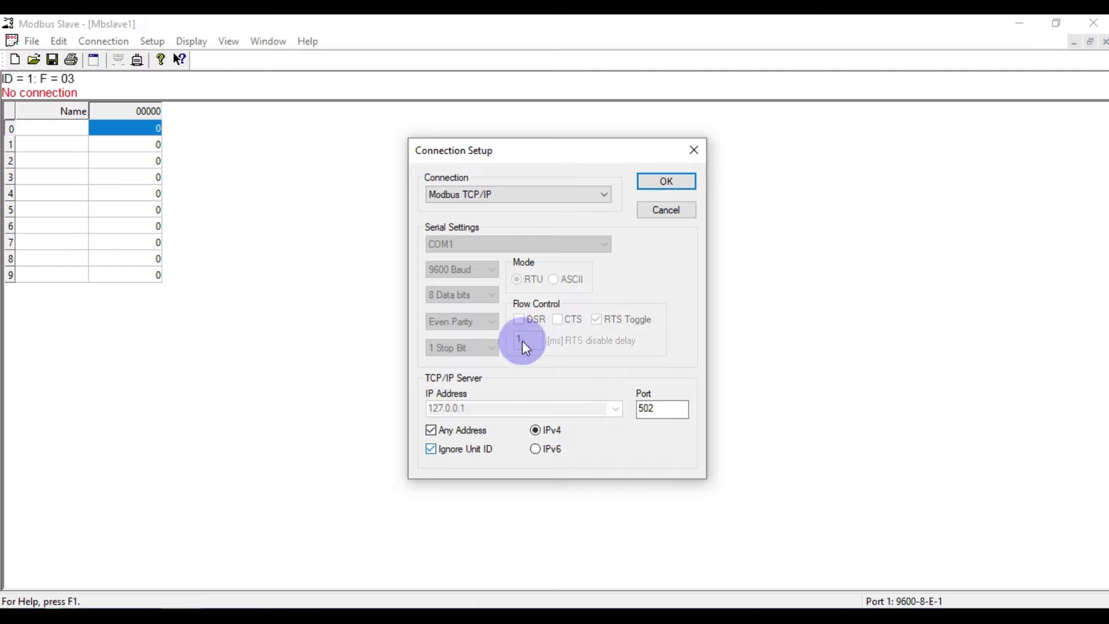
left_click(664, 182)
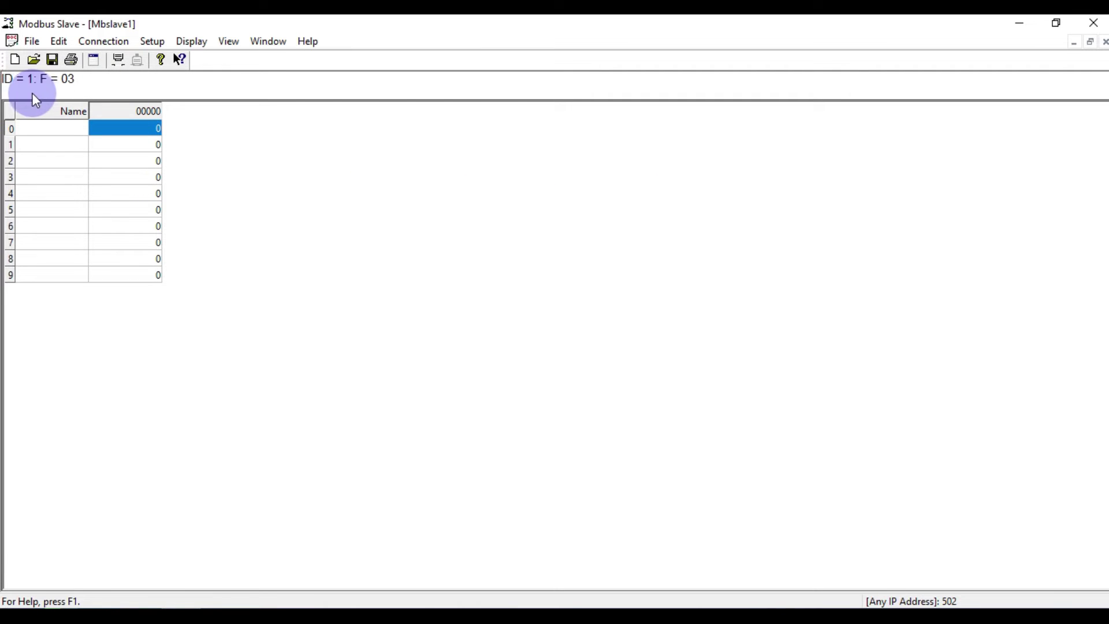
- Disconnect the simulator device, then reconnect it with the same Modbus TCP/IP settings
left_click(104, 41)
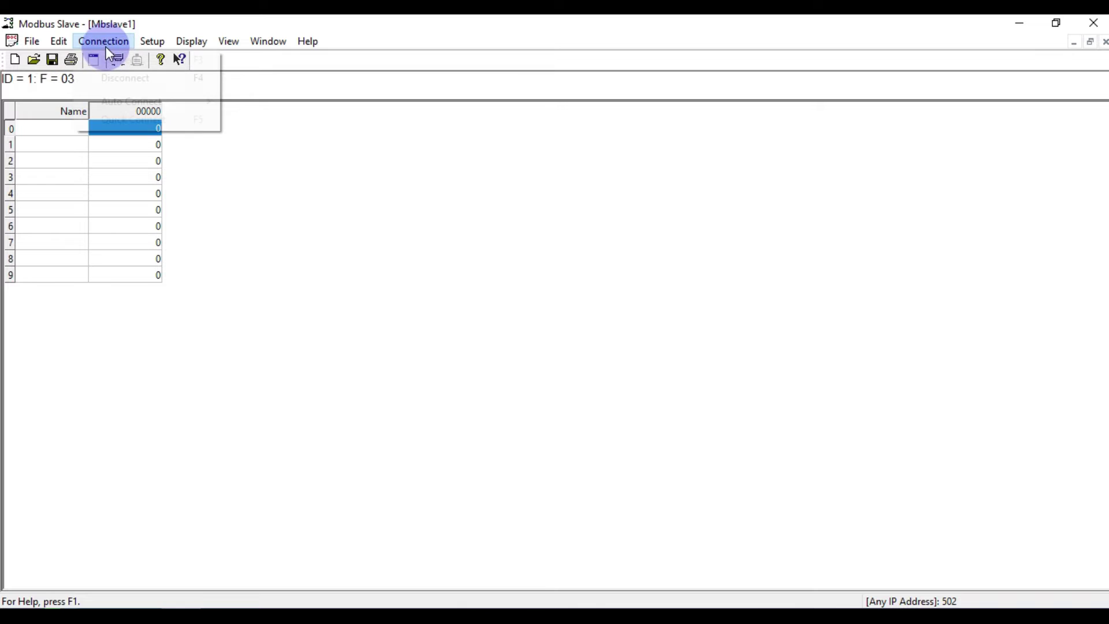
left_click(112, 73)
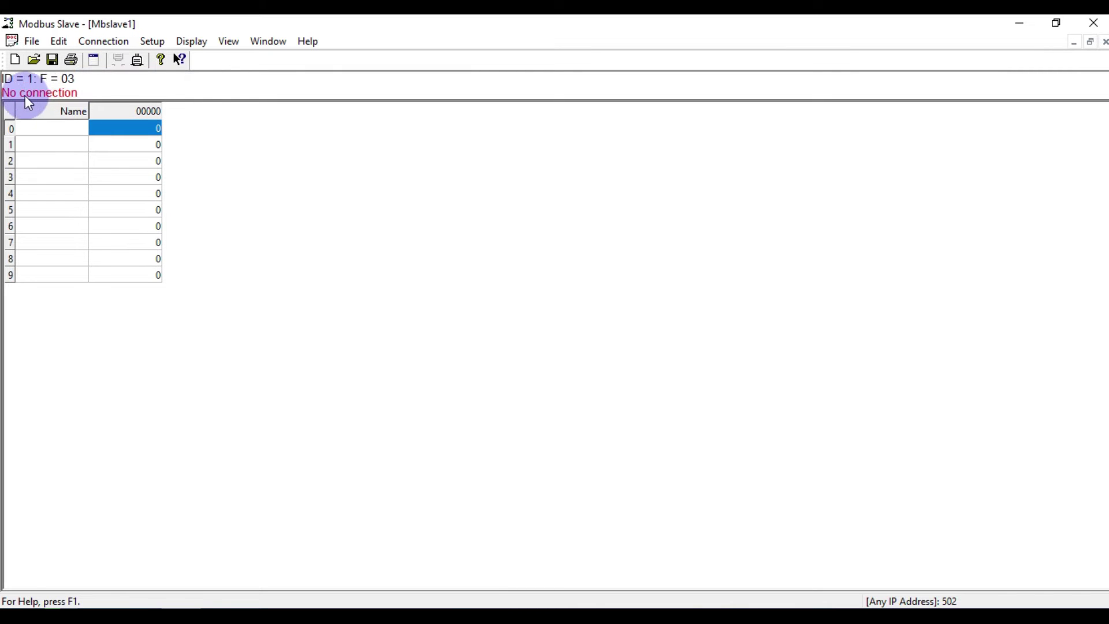
left_click(107, 41)
left_click(114, 58)
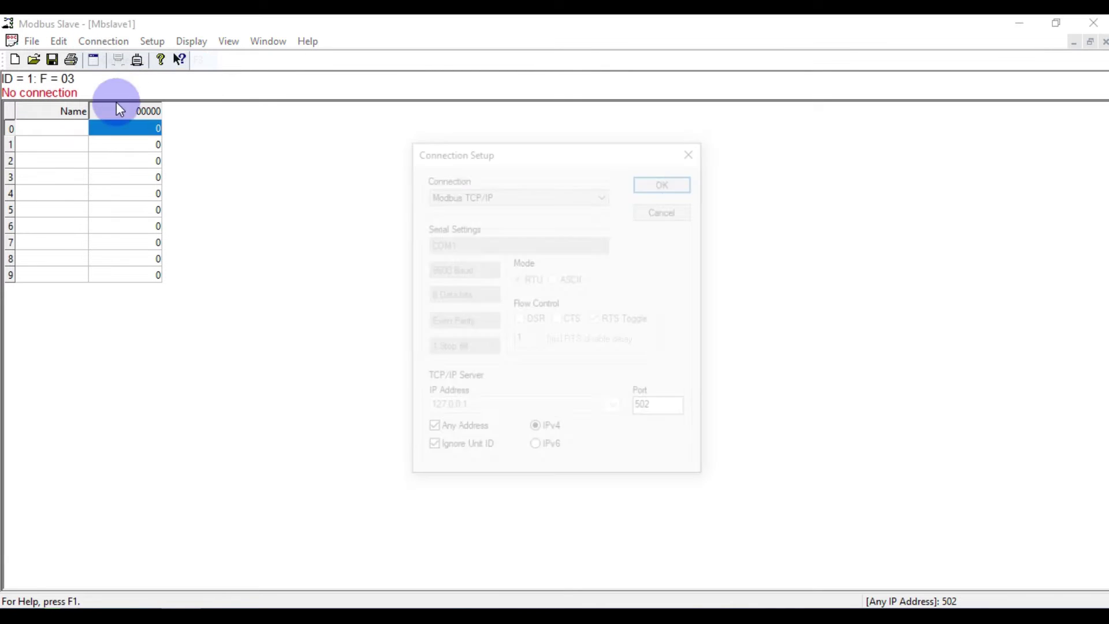
left_click(665, 182)
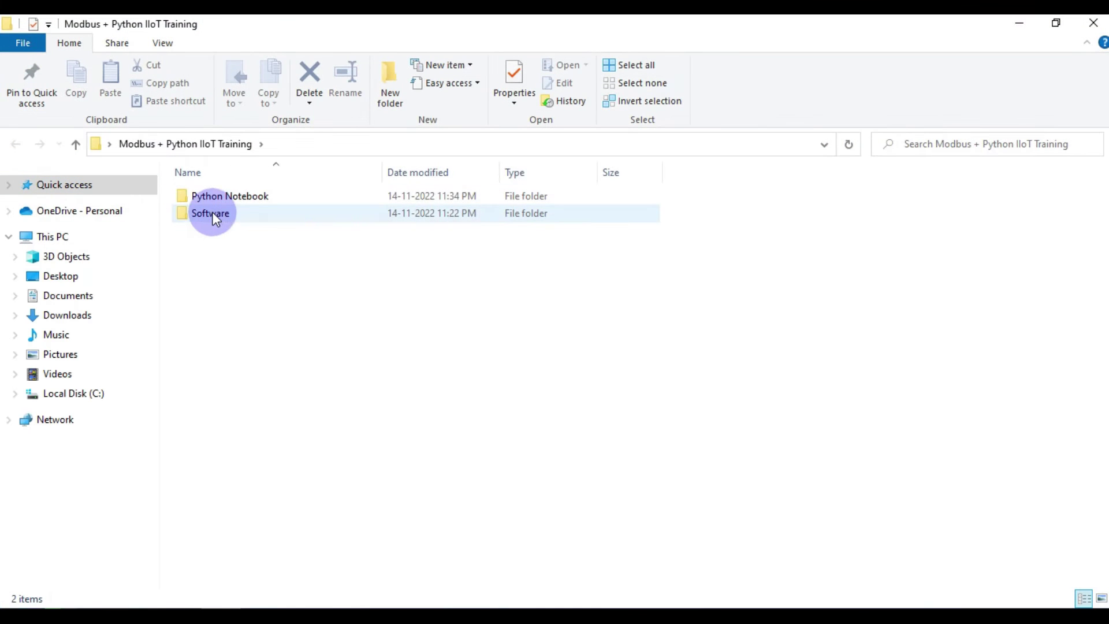
- Launch ModScan32.exe from the modscan32 folder inside the training's Software folder
double_click(213, 212)
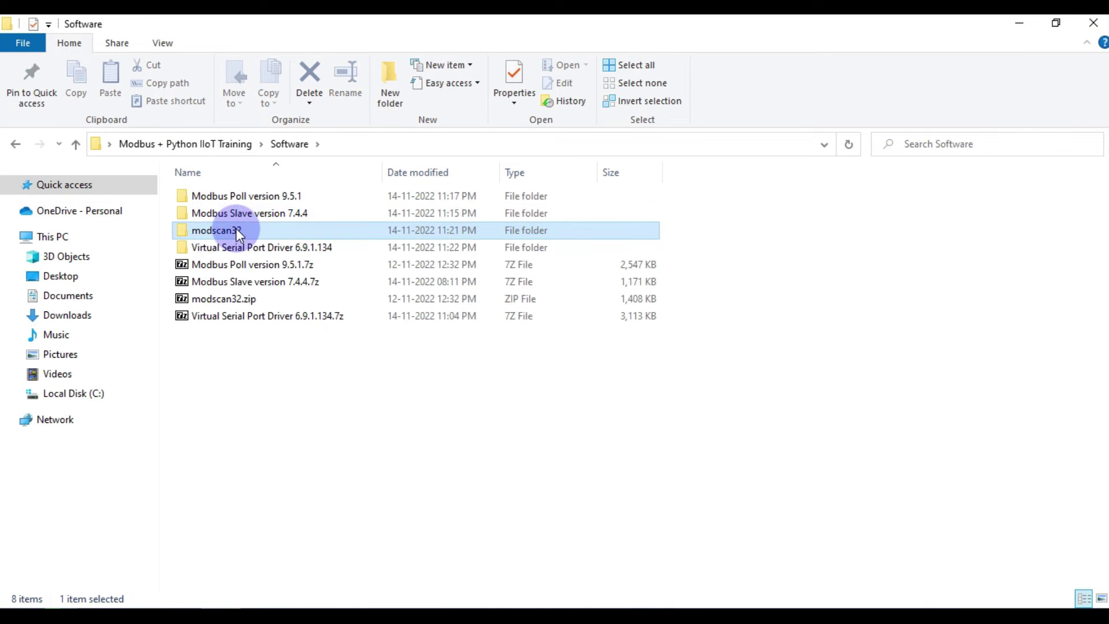
double_click(235, 228)
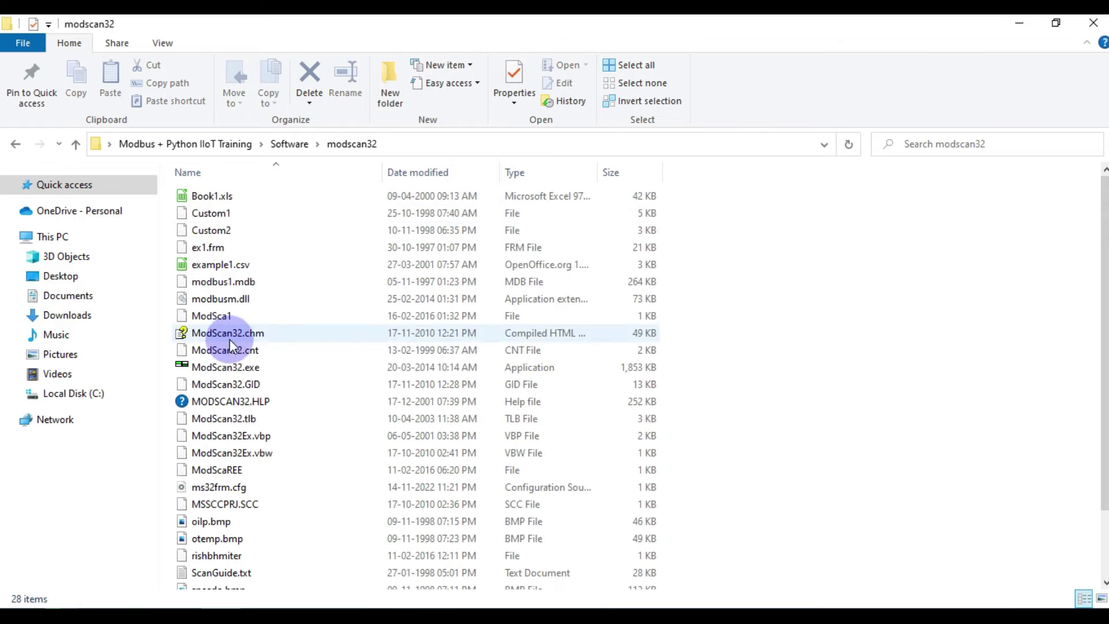
left_click(229, 372)
double_click(228, 372)
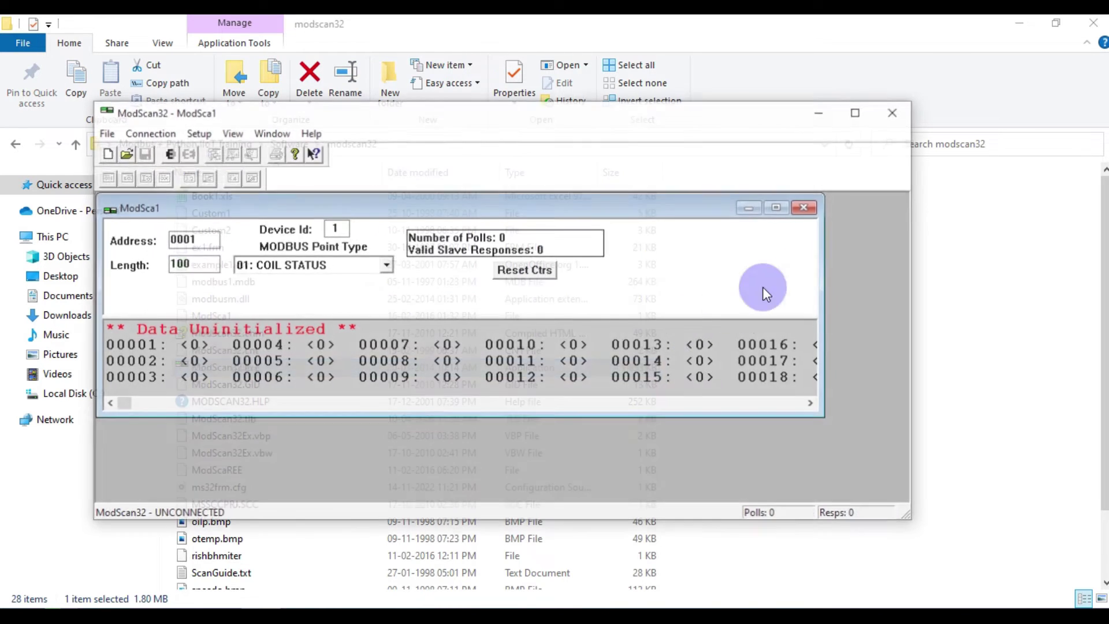
- Arrange Modbus Slave and ModScan32 side by side, and maximize the ModSca1 window inside ModScan32
left_click(1019, 23)
left_click_drag(479, 114, 1108, 183)
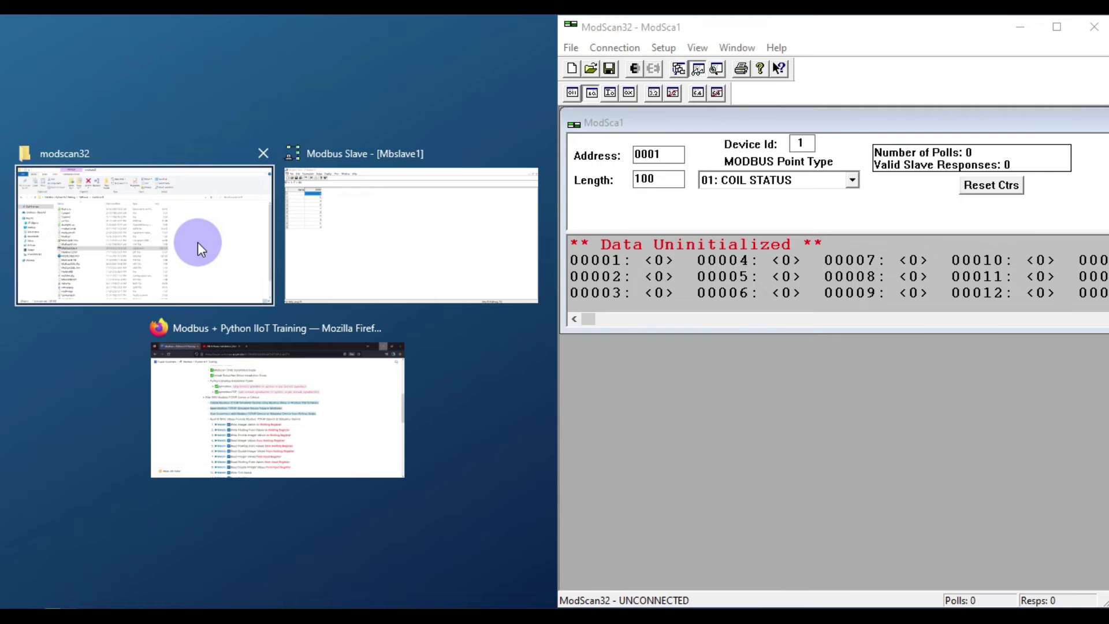
left_click(365, 242)
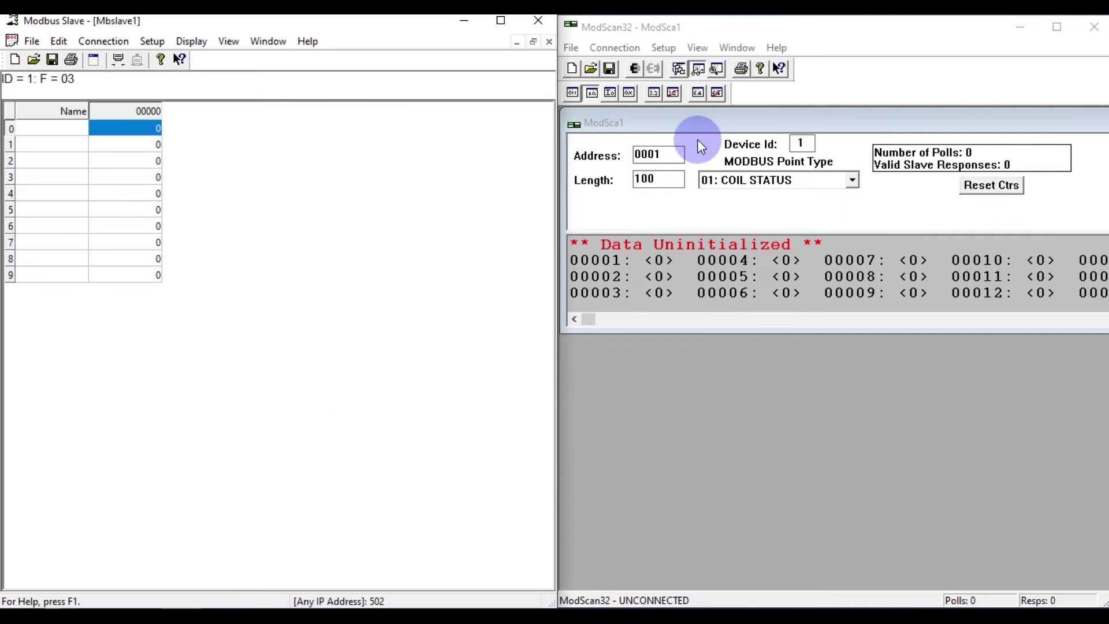
double_click(710, 126)
- Connect ModScan32 to the Remote modbusTCP Server at IP address 127.0.0.1 on service port 502
left_click(638, 53)
left_click(649, 66)
double_click(876, 219)
type("127.0.0.1")
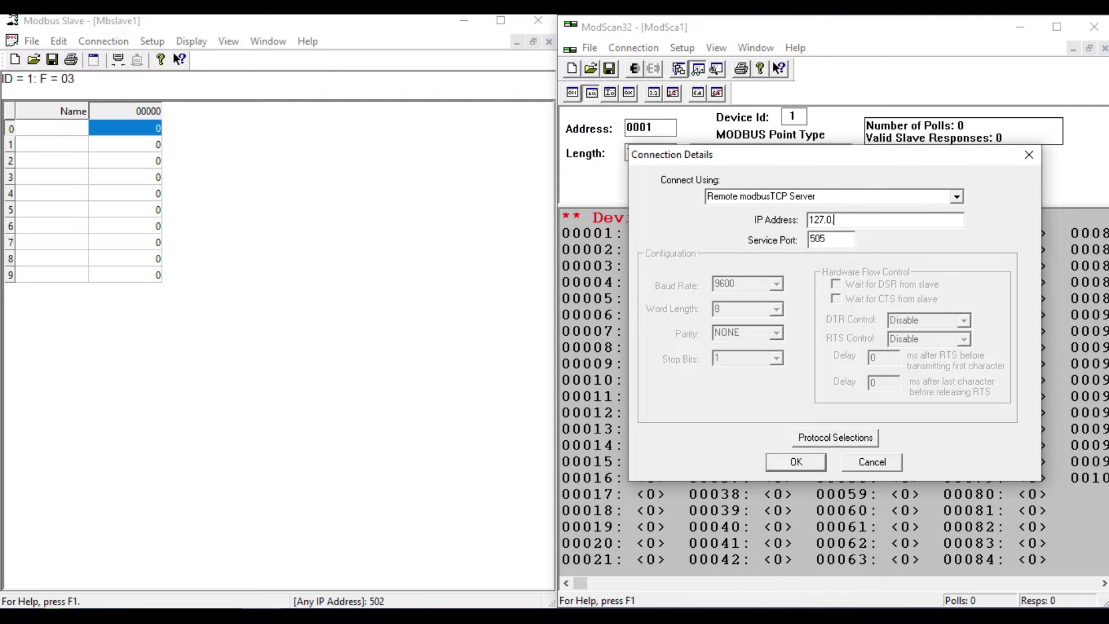
double_click(804, 241)
type("502")
left_click(793, 466)
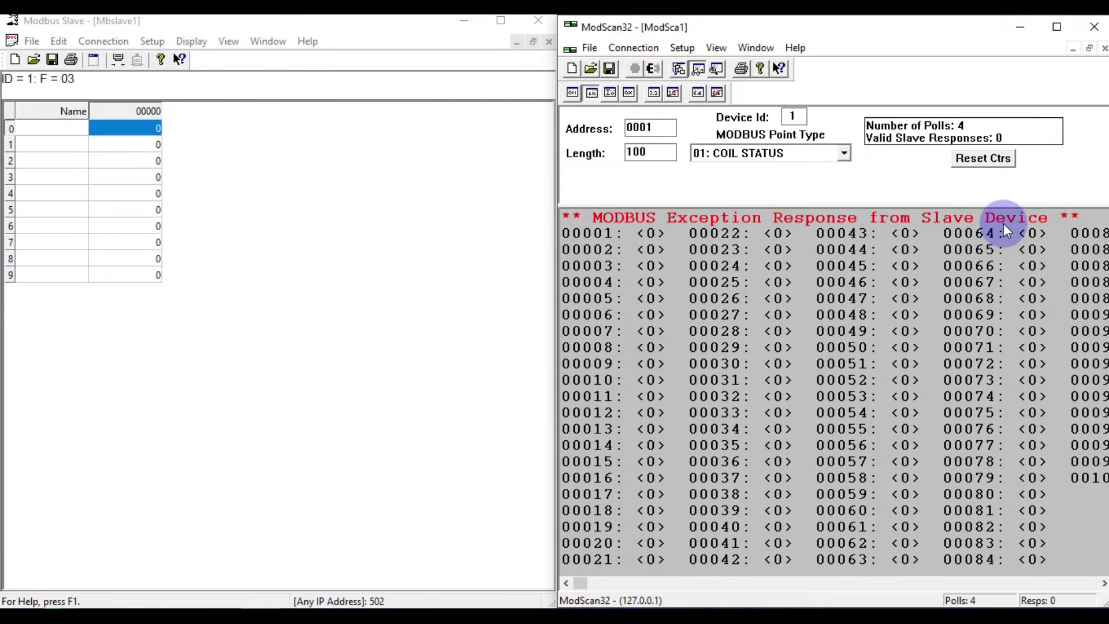
- Check the function in the simulator's slave definition, and set ModScan32's MODBUS point type to 03: HOLDING REGISTER
left_click(747, 153)
left_click(747, 153)
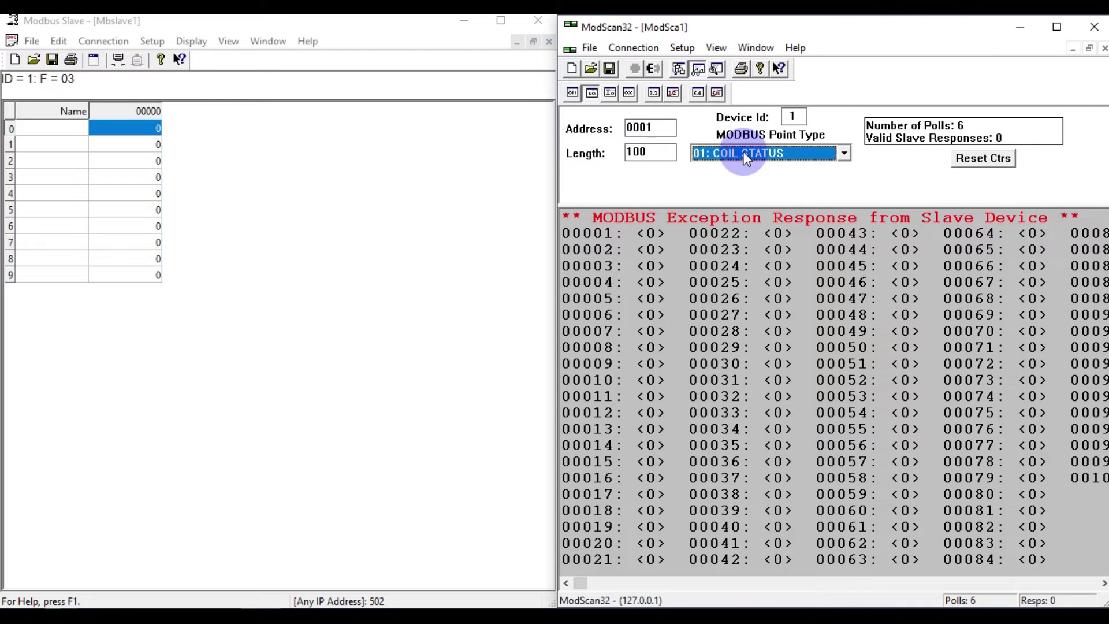
left_click(148, 42)
left_click(169, 60)
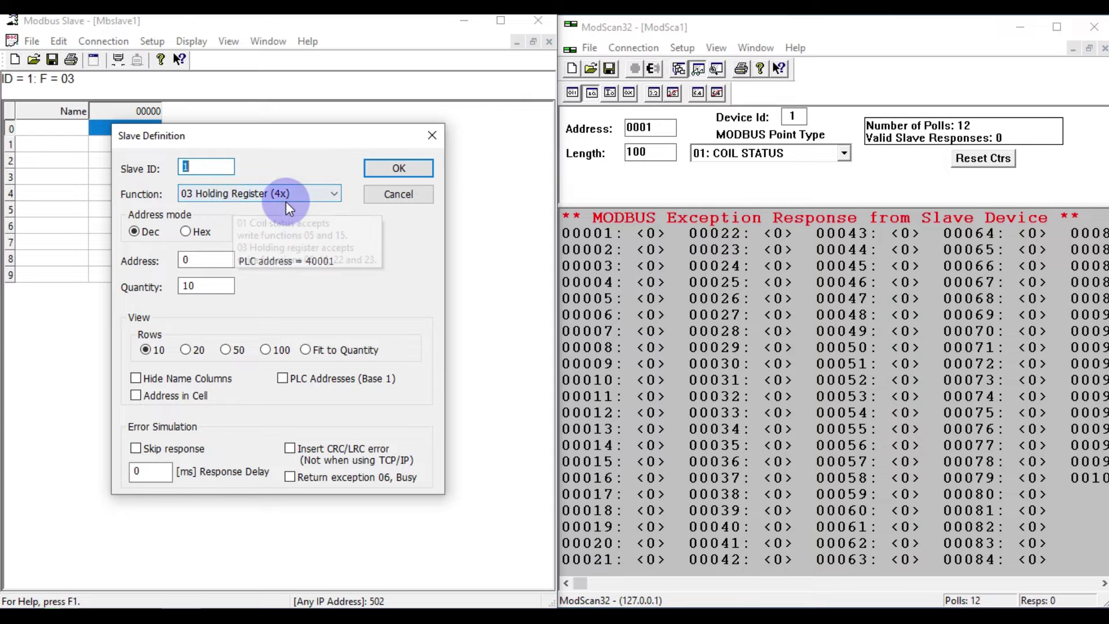
left_click(424, 131)
left_click(780, 157)
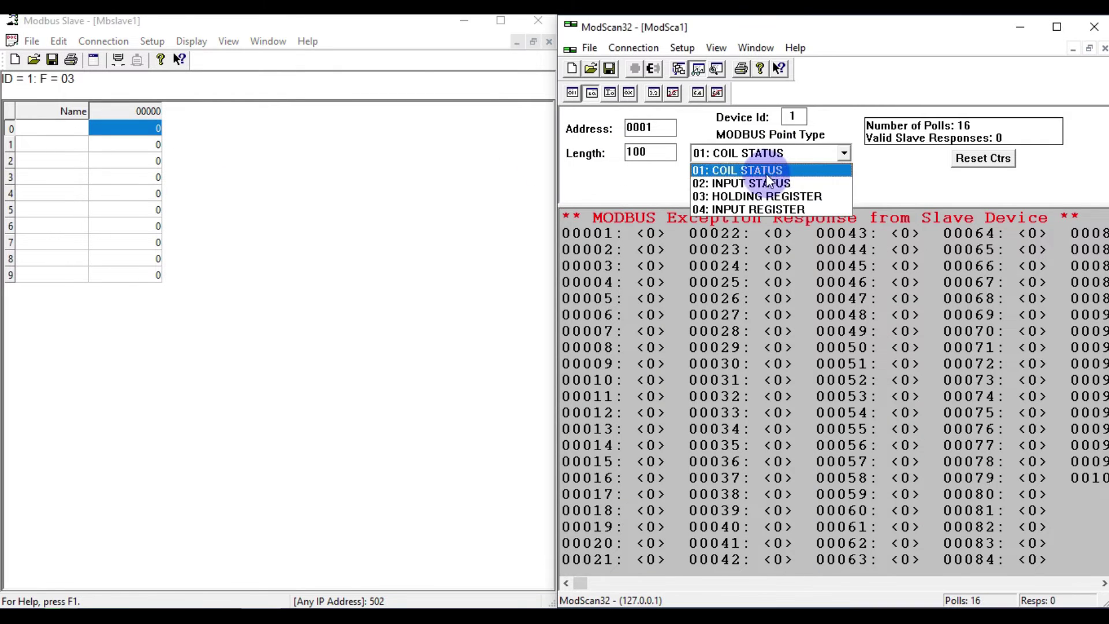
left_click(757, 196)
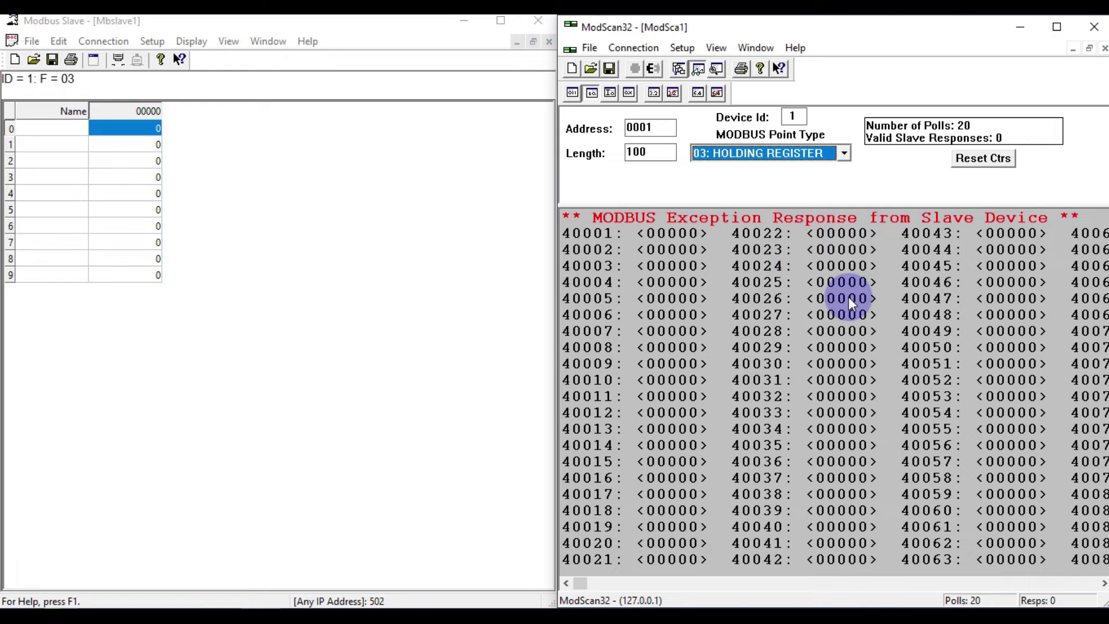
- Check the register quantity in the simulator's slave definition, and set the polling length in ModScan32 to 10
left_click(154, 42)
left_click(176, 61)
double_click(184, 285)
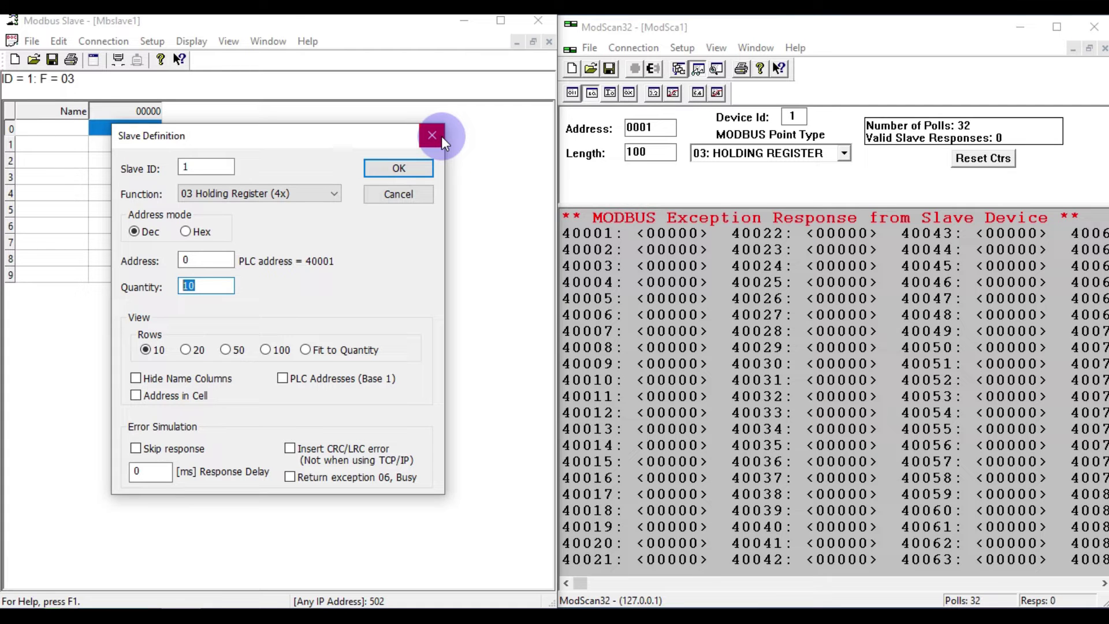
left_click(611, 152)
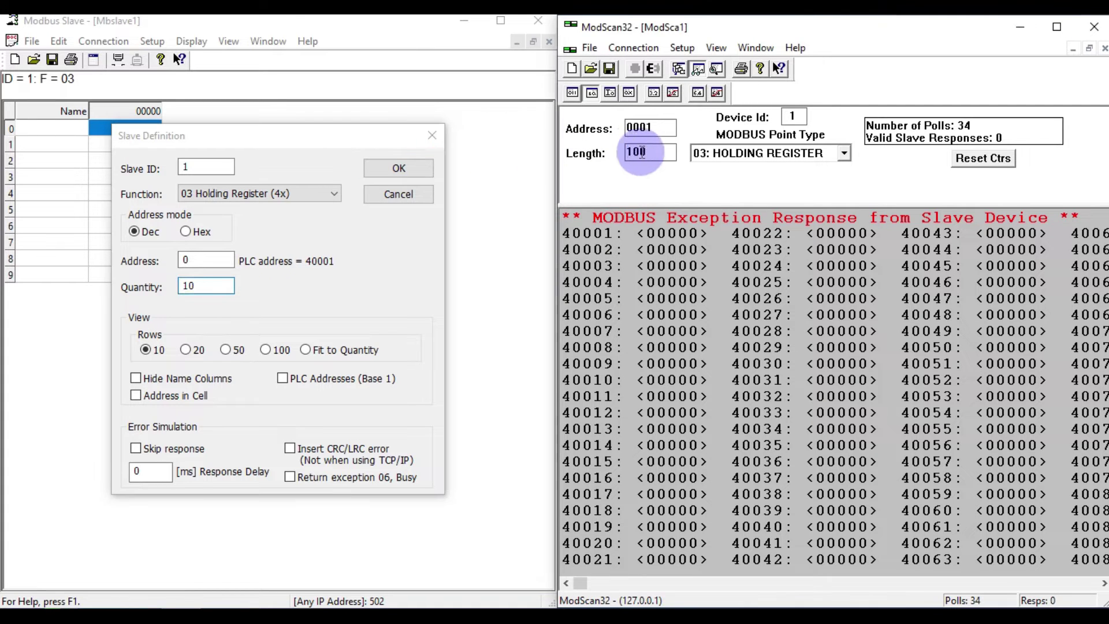
left_click(432, 135)
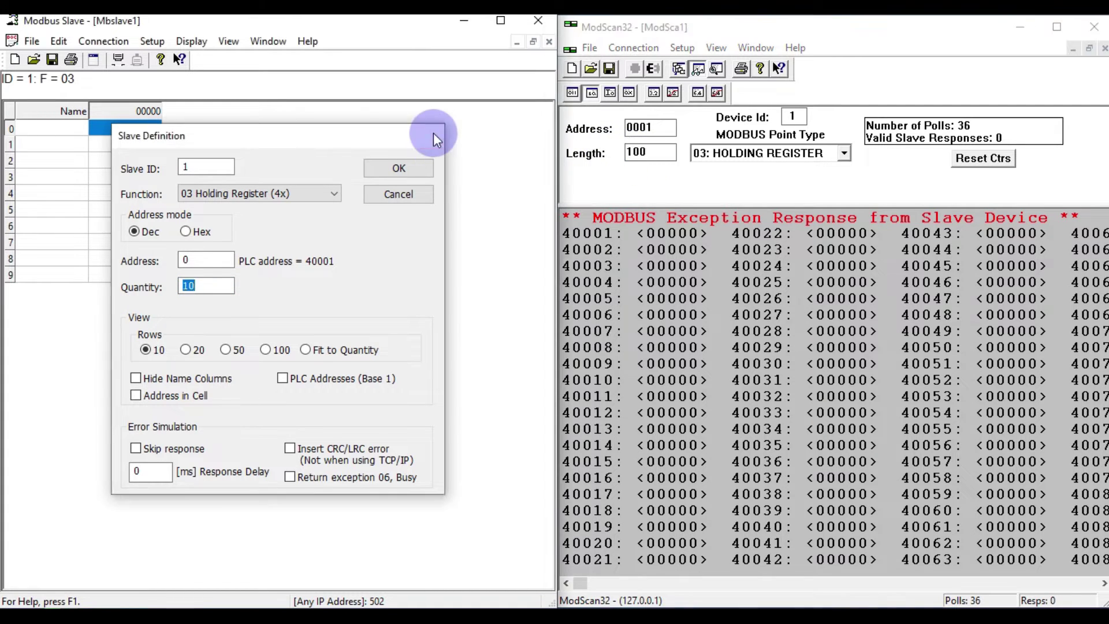
left_click(656, 153)
key("BackSpace")
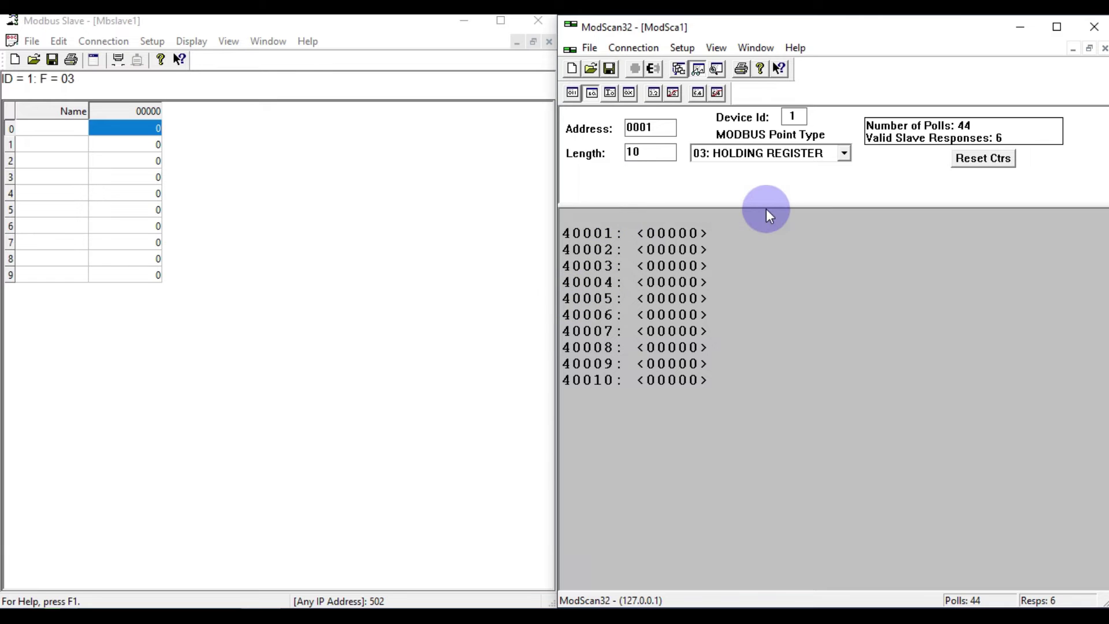
- Enable Auto increment for the value of register 0 in Modbus Slave
double_click(156, 127)
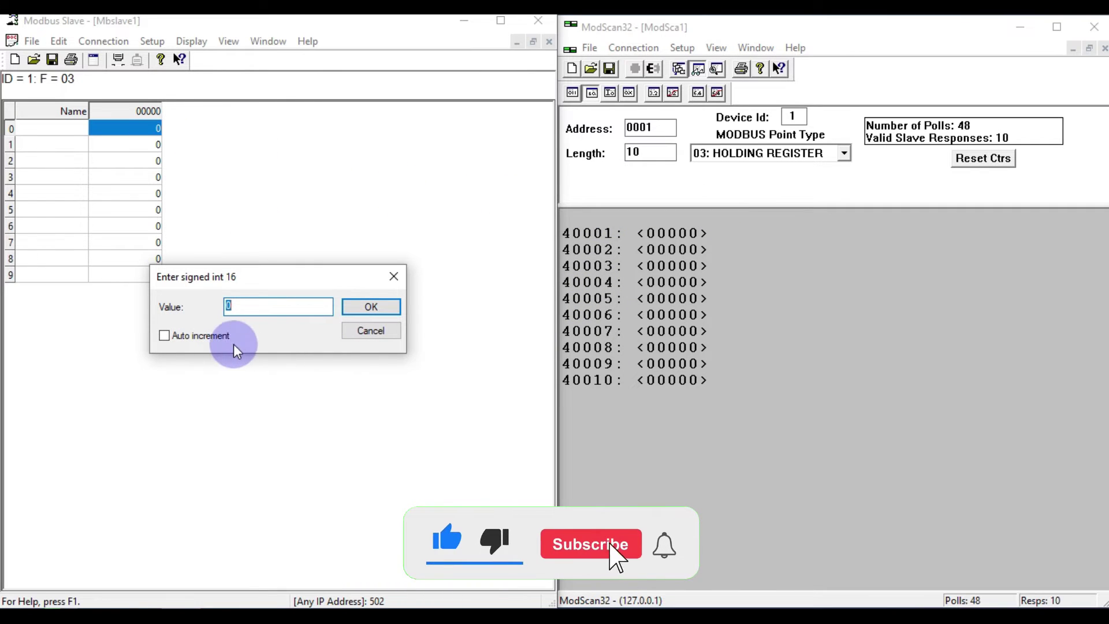
left_click(198, 337)
left_click(386, 309)
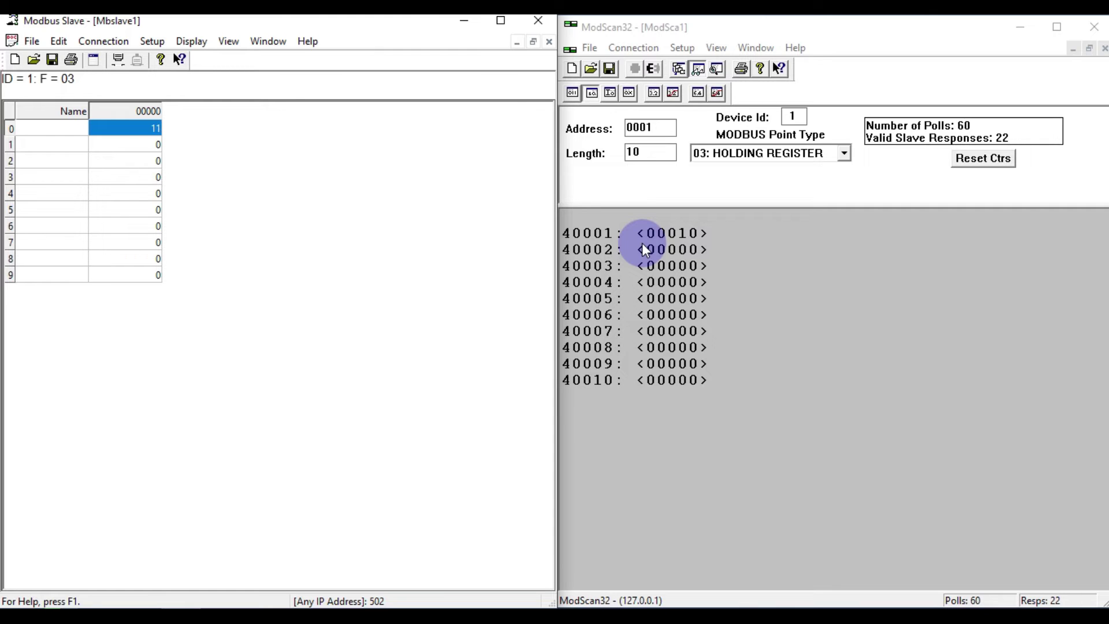
- Set the Device Id in ModScan32 to 2
double_click(794, 116)
type("2")
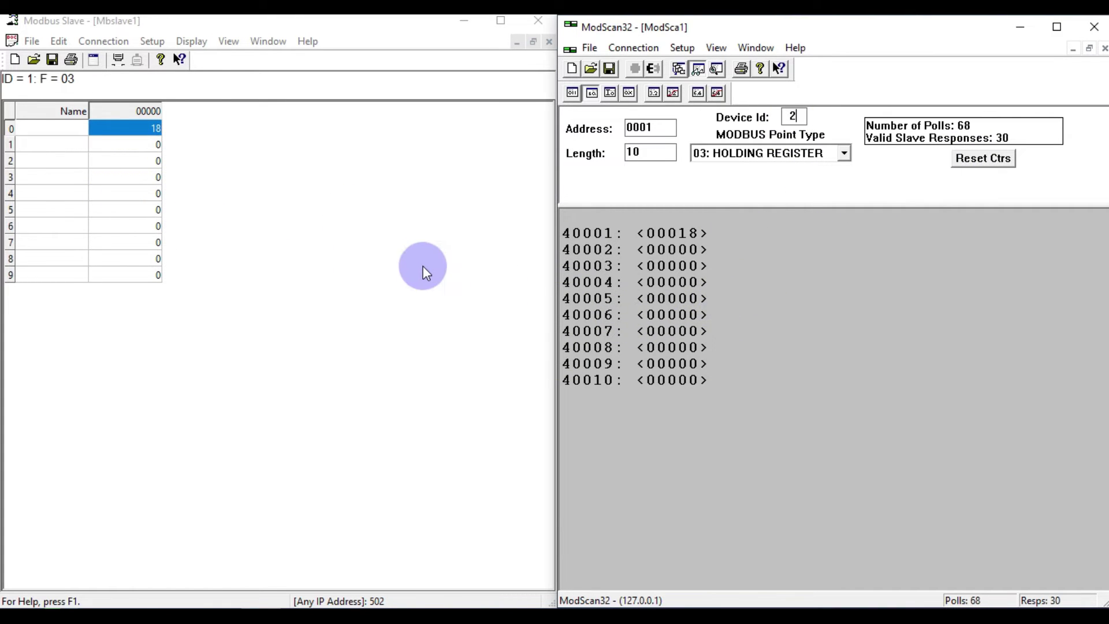
- Disconnect the simulator and reconnect it over Modbus TCP/IP on port 502 with Ignore Unit ID disabled
left_click(118, 40)
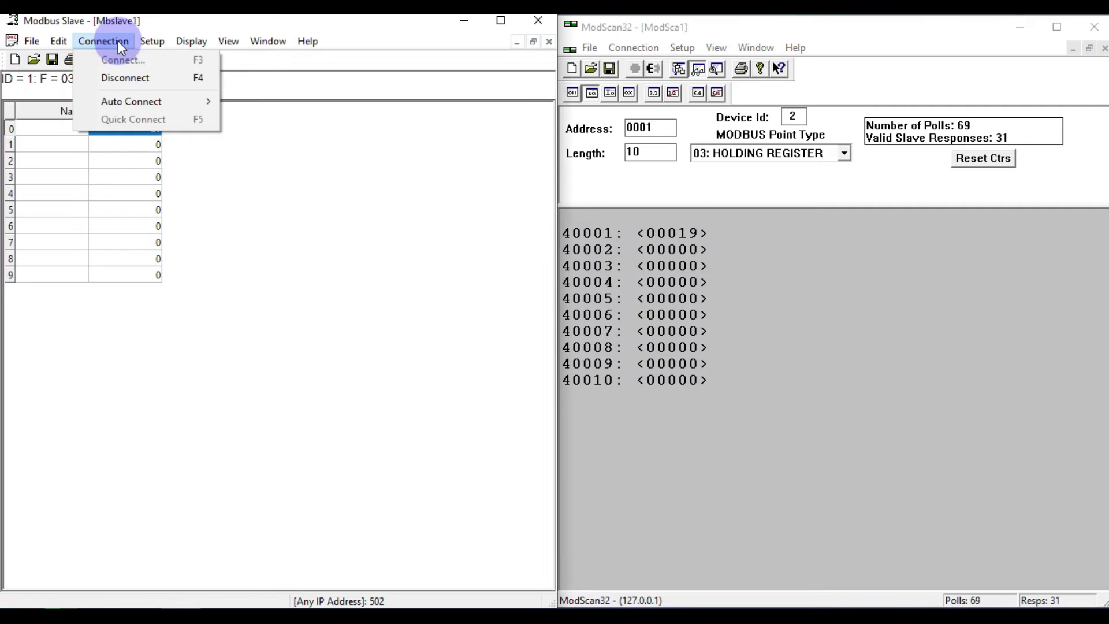
left_click(122, 78)
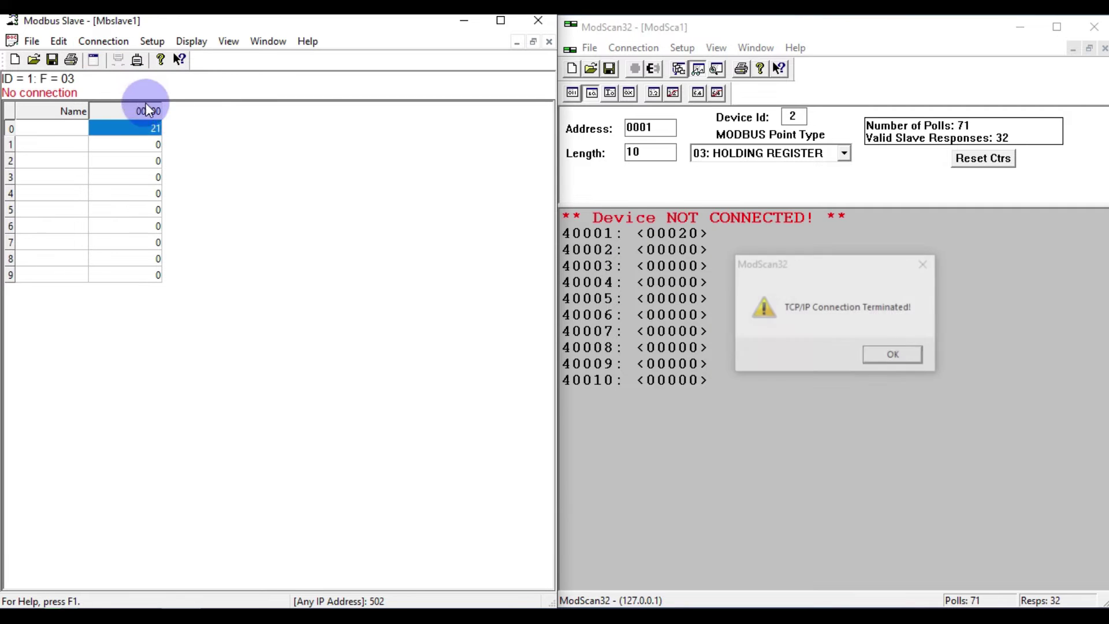
left_click(881, 360)
left_click(116, 42)
left_click(119, 58)
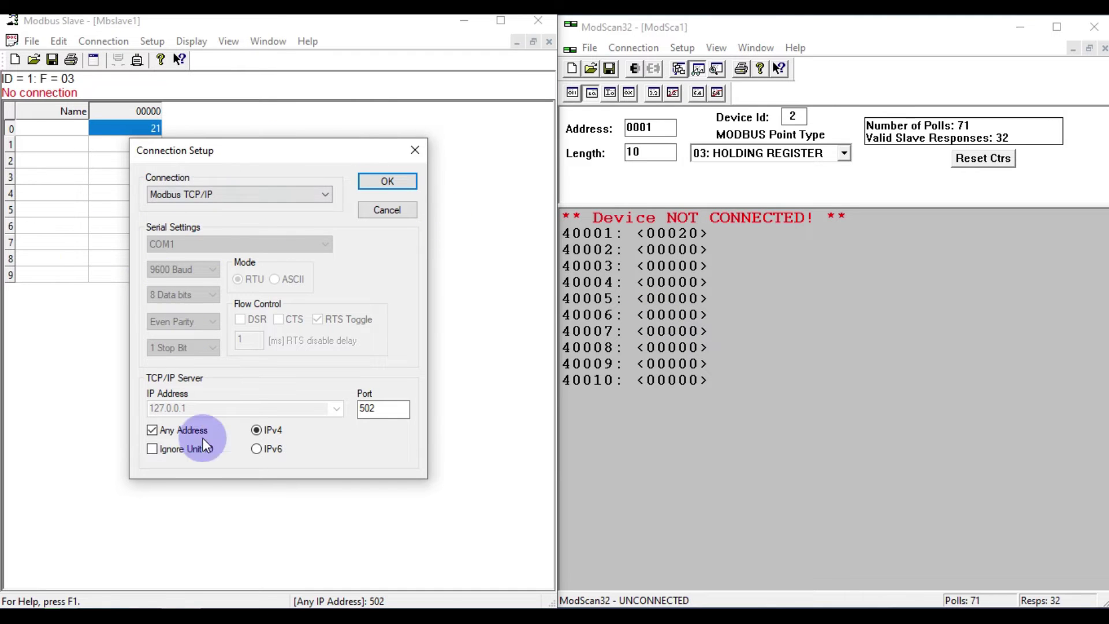
double_click(792, 117)
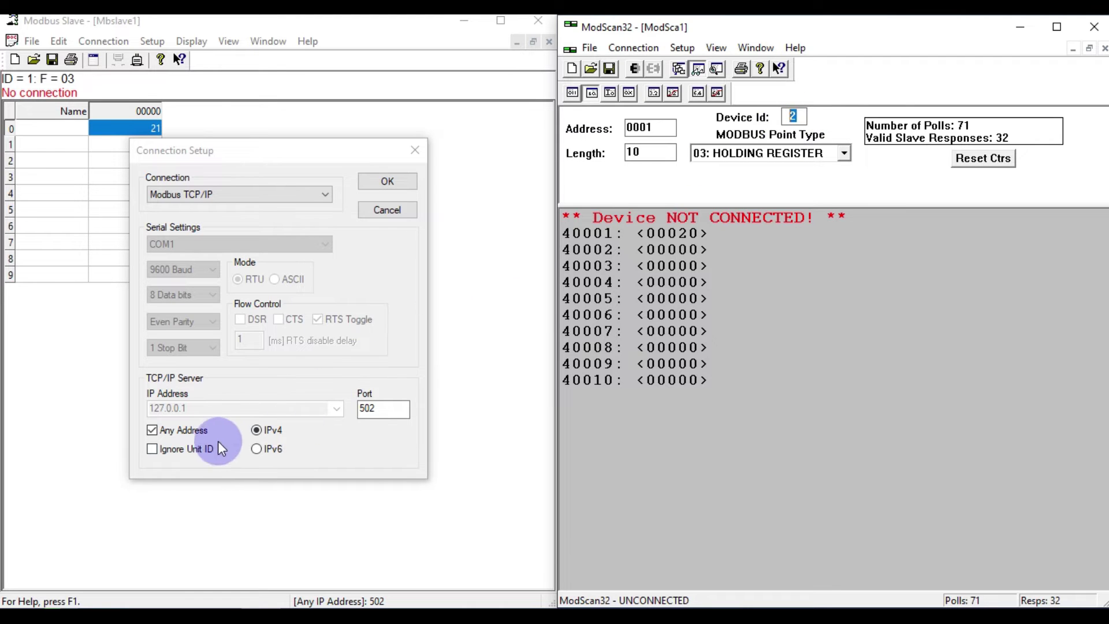
left_click(403, 182)
left_click(403, 182)
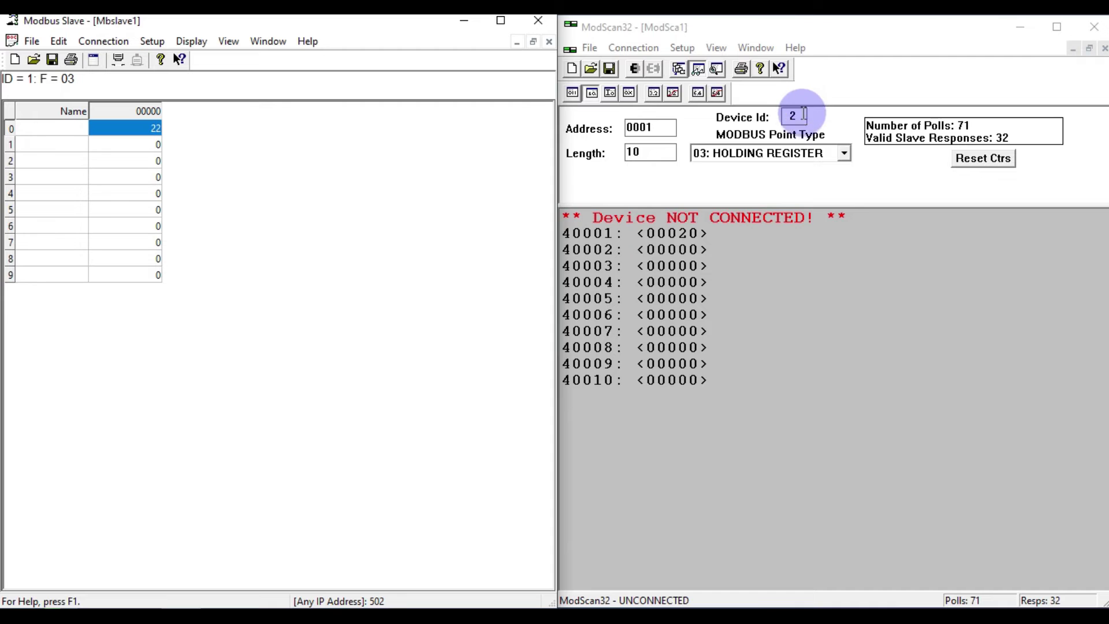
- Set ModScan32's Device Id to 1 and reconnect it to the simulator
left_click(767, 118)
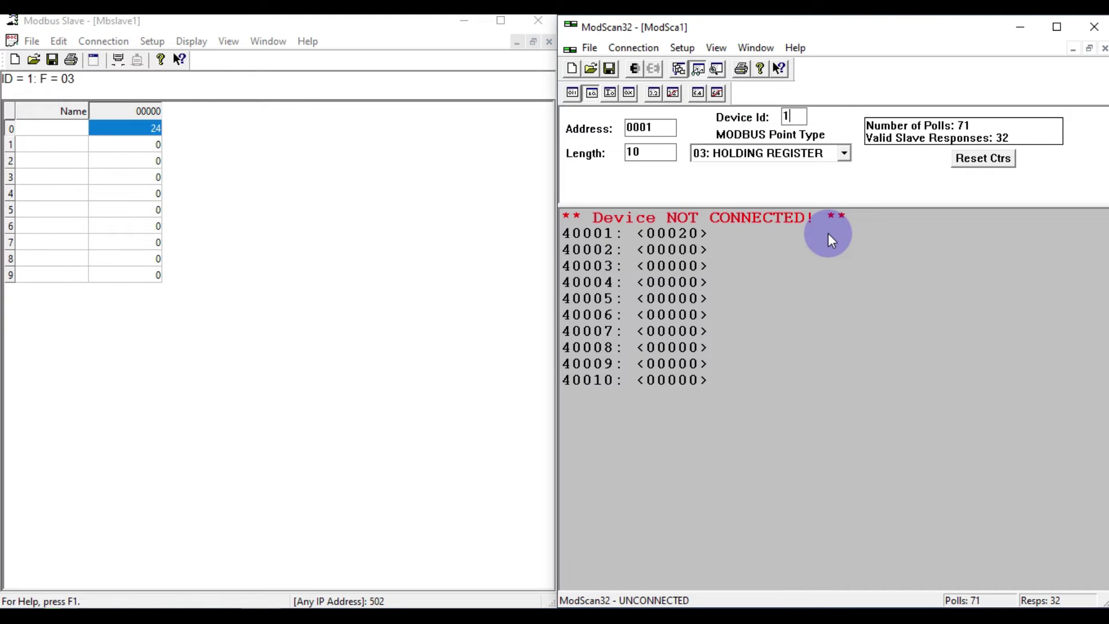
left_click(827, 288)
left_click(635, 70)
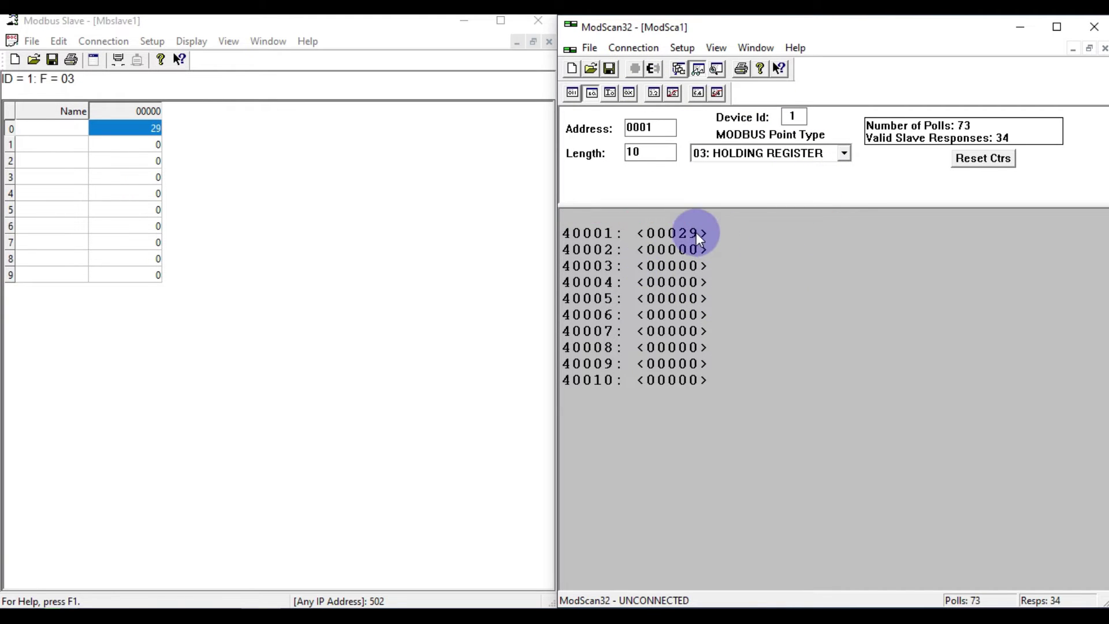
- Try polling the simulator with Device Id 2 in ModScan32, and restore Device Id 1
double_click(793, 117)
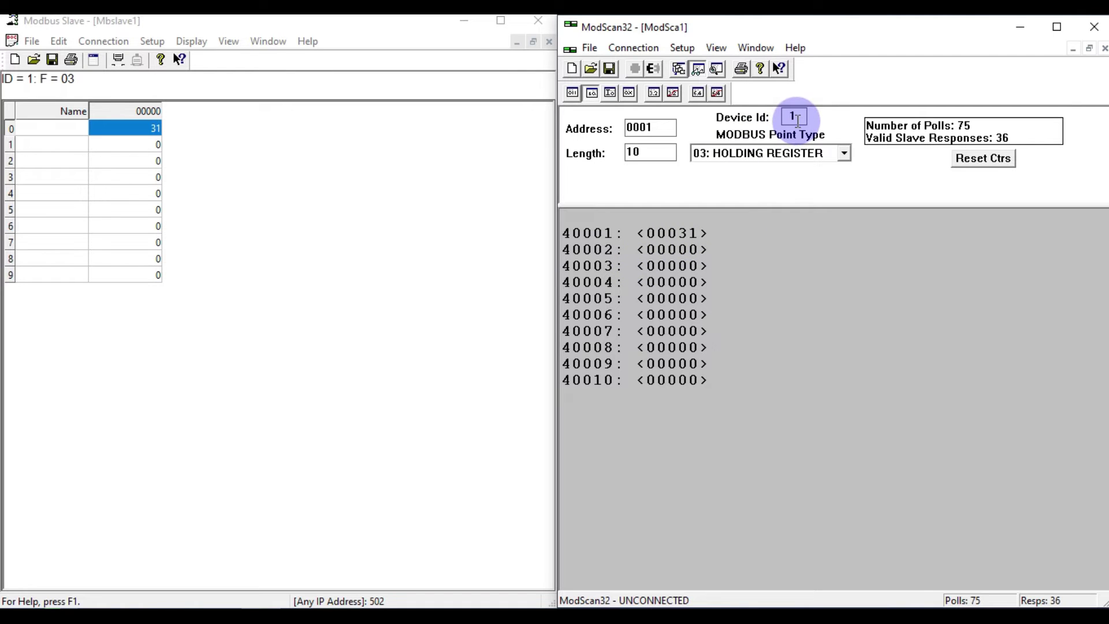
type("2")
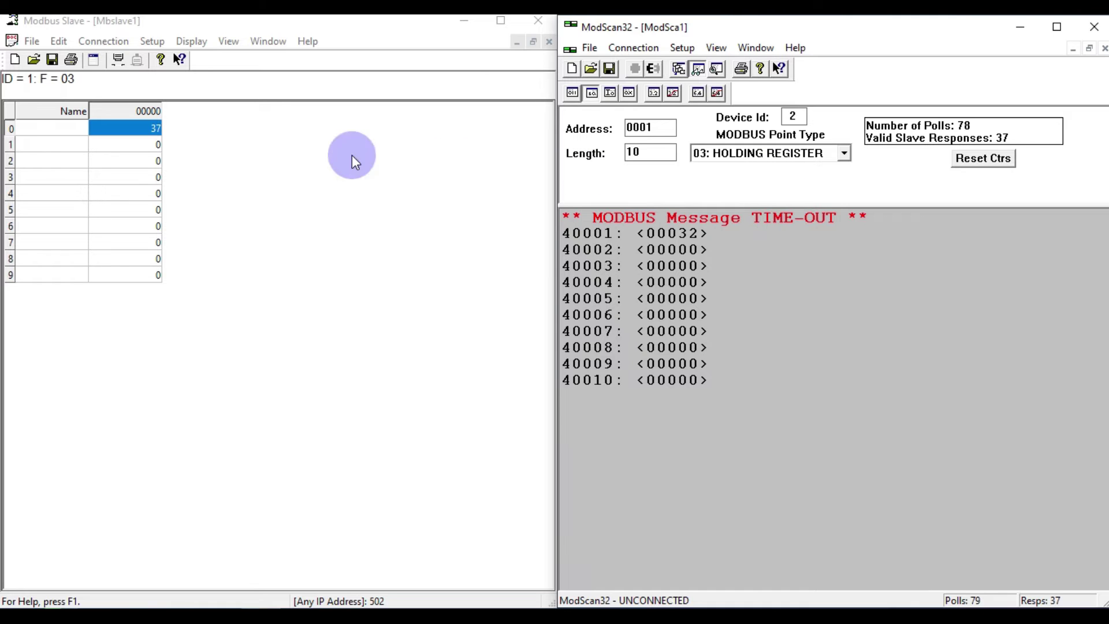
left_click(339, 234)
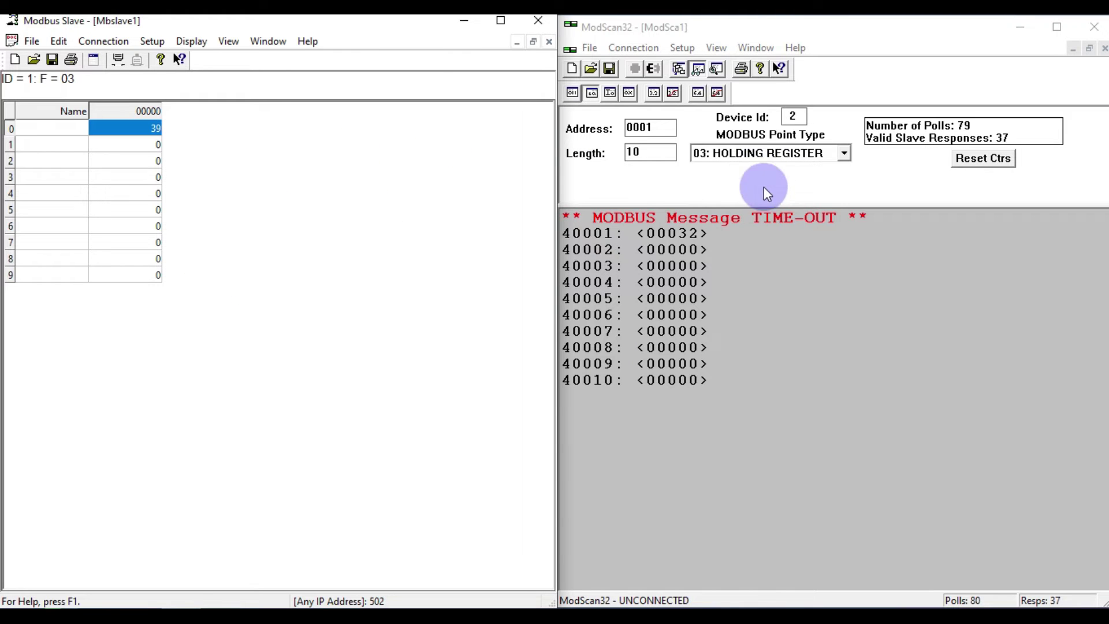
left_click(794, 116)
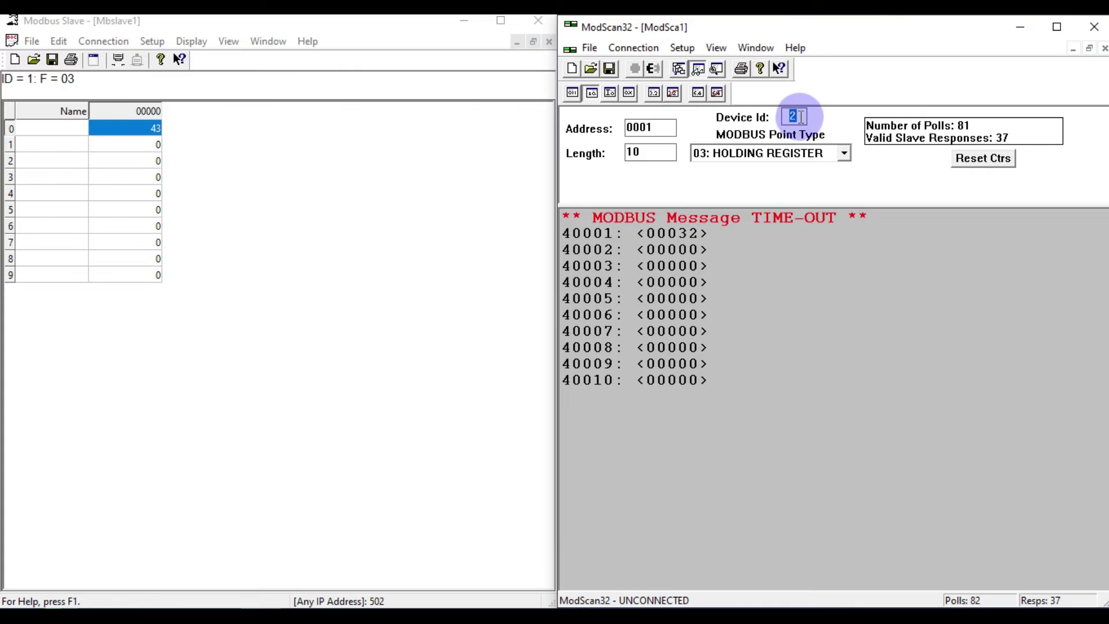
double_click(795, 116)
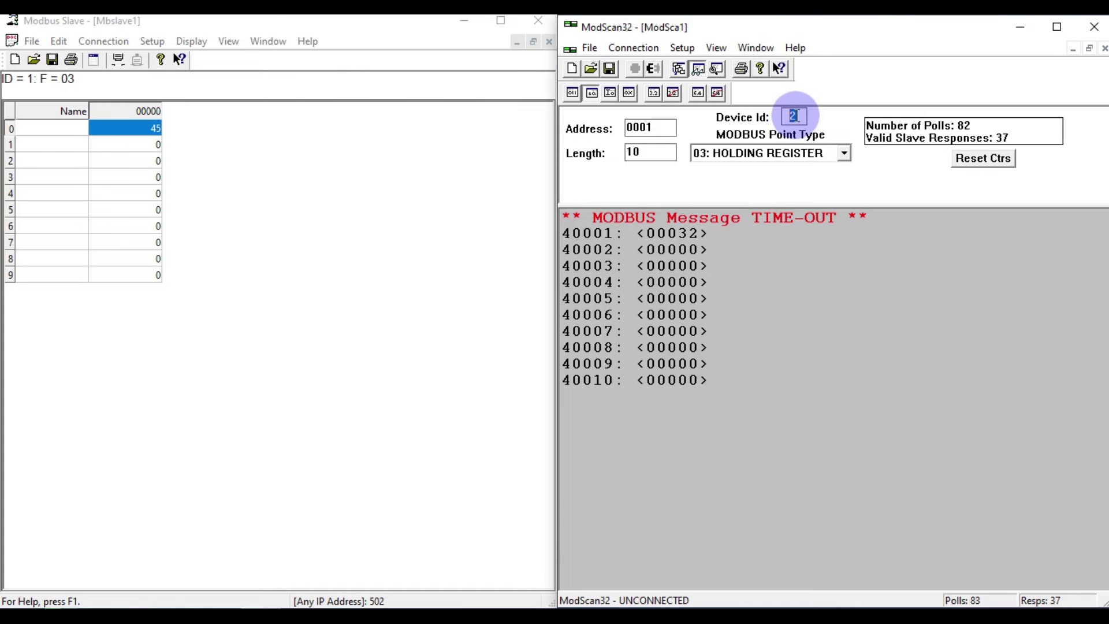
type("1")
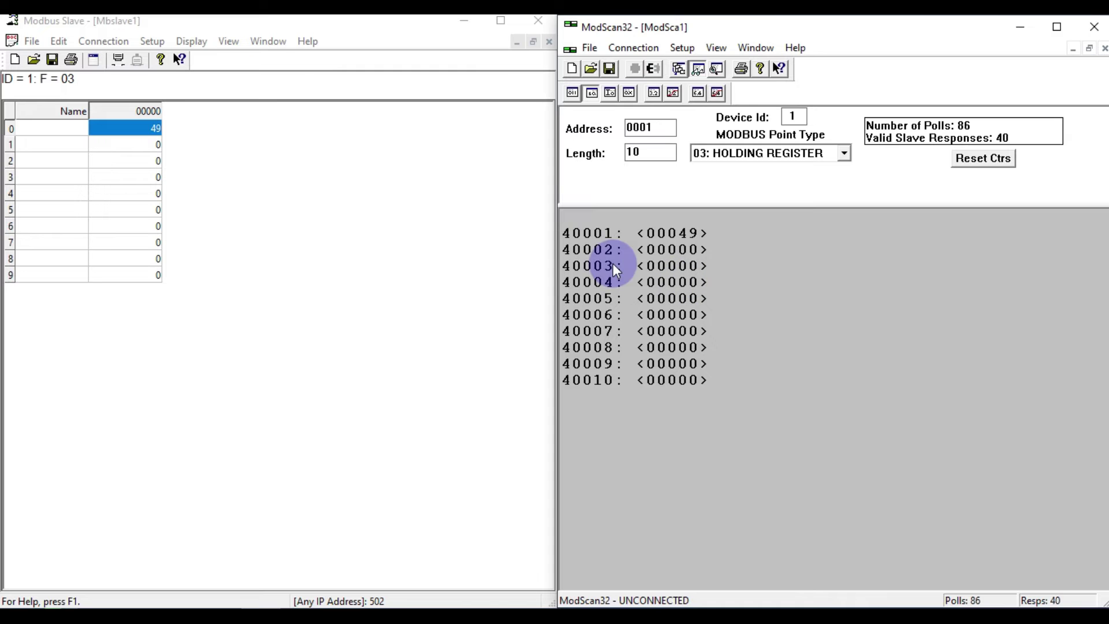
- Check the Slave ID in the simulator's slave definition and close it without changes
left_click(166, 44)
left_click(165, 44)
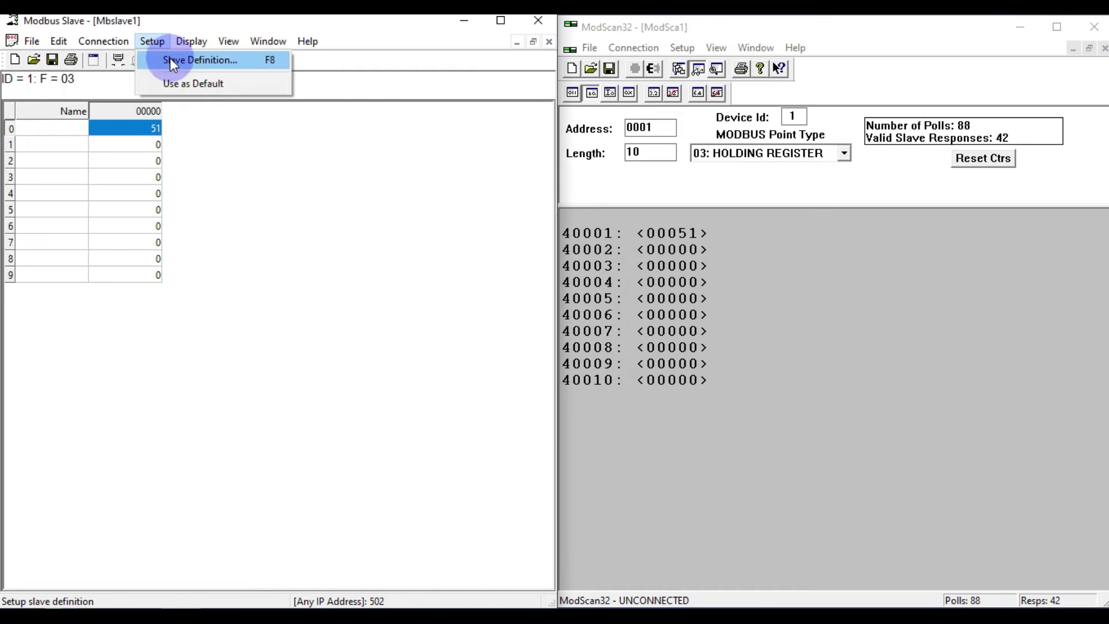
left_click(168, 60)
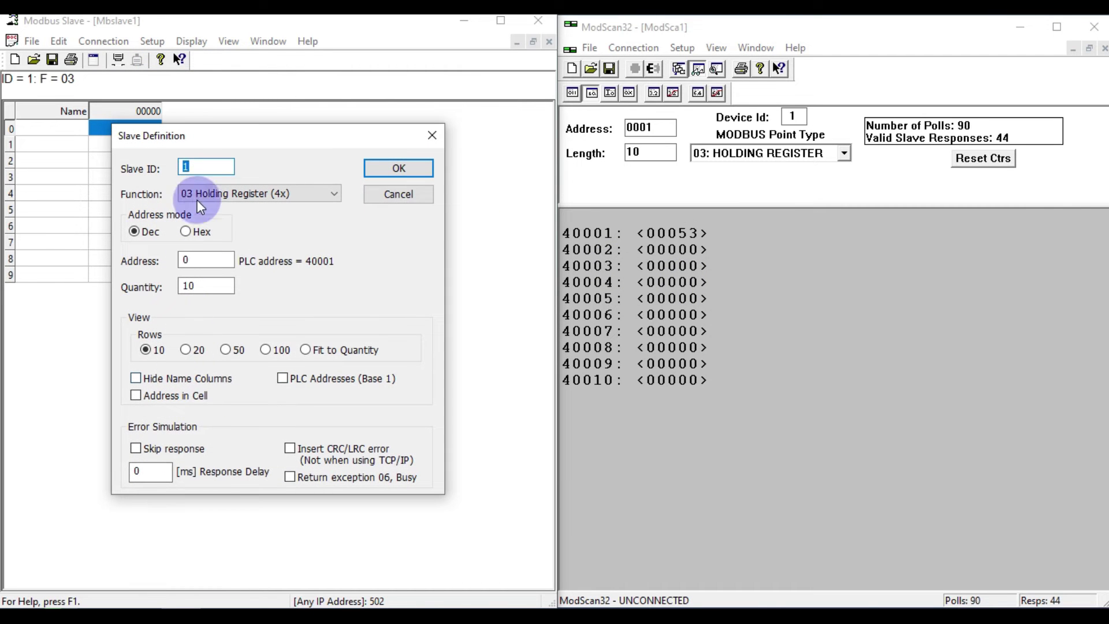
left_click(428, 134)
- Disconnect the simulator and reconnect it over Modbus TCP/IP on port 502 with Ignore Unit ID enabled
left_click(115, 43)
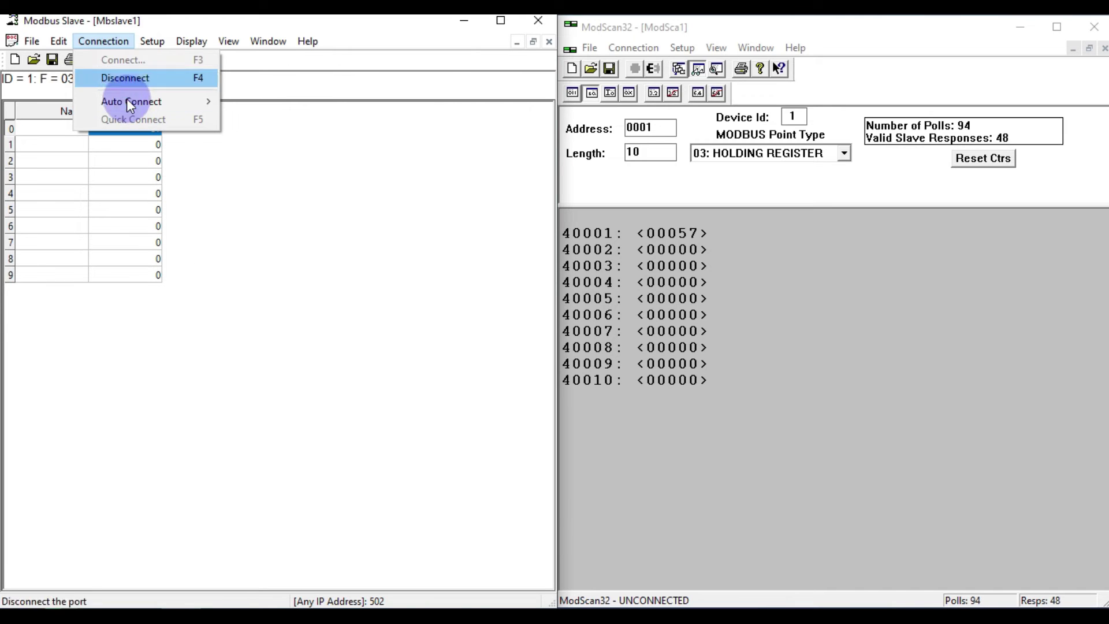
left_click(125, 78)
left_click(107, 44)
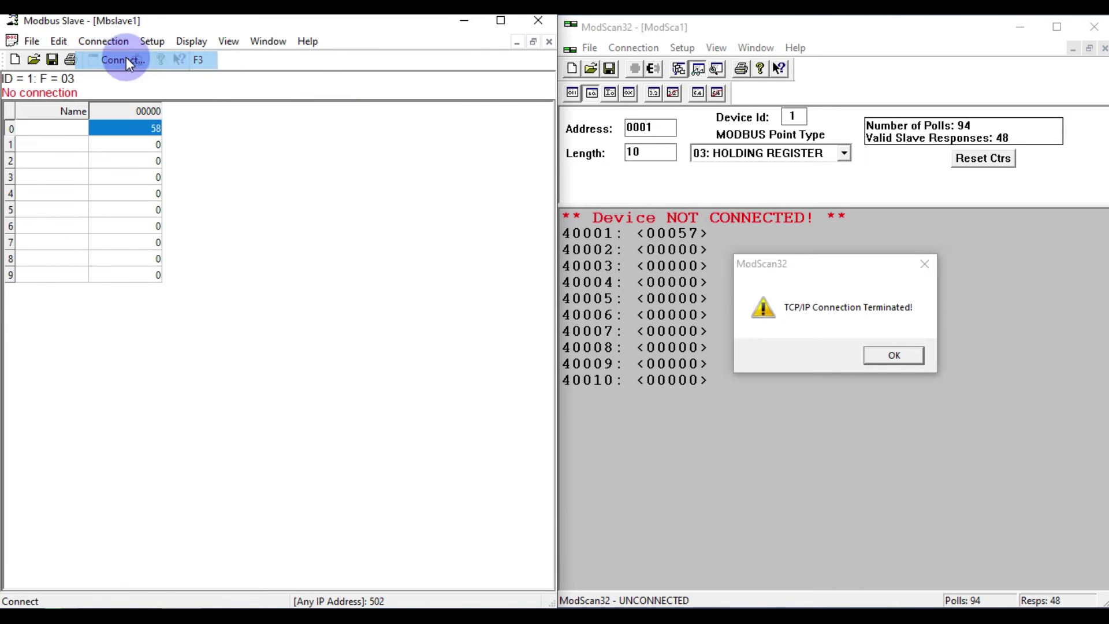
left_click(125, 59)
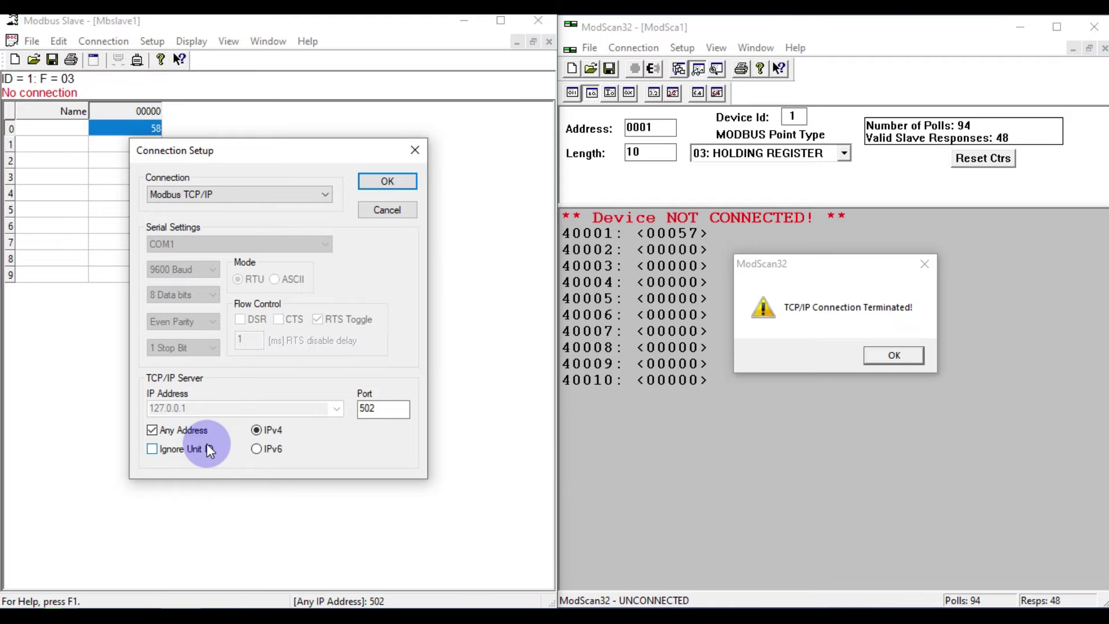
left_click(154, 451)
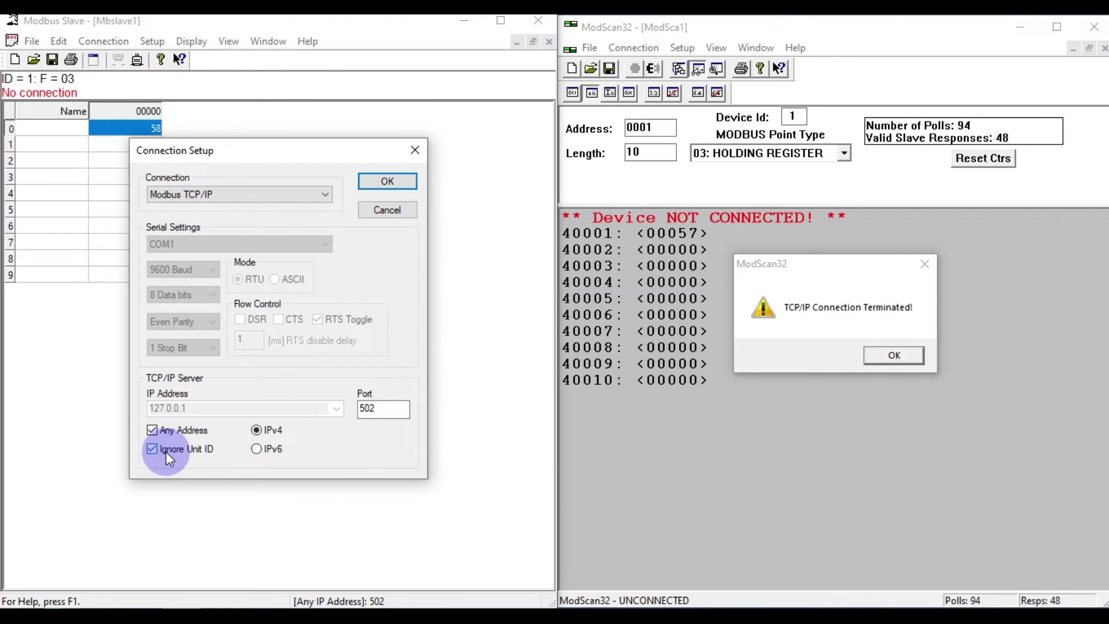
left_click(401, 187)
- Dismiss the connection alert, reconnect ModScan32 to the simulator, and set its Device Id to 2
left_click(900, 353)
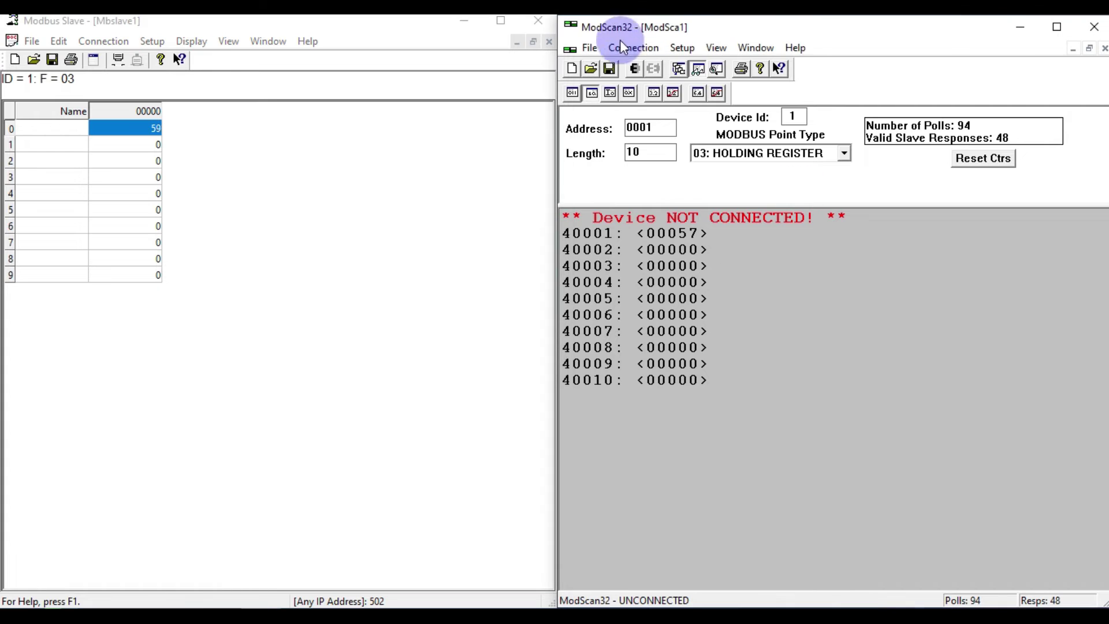
left_click(633, 69)
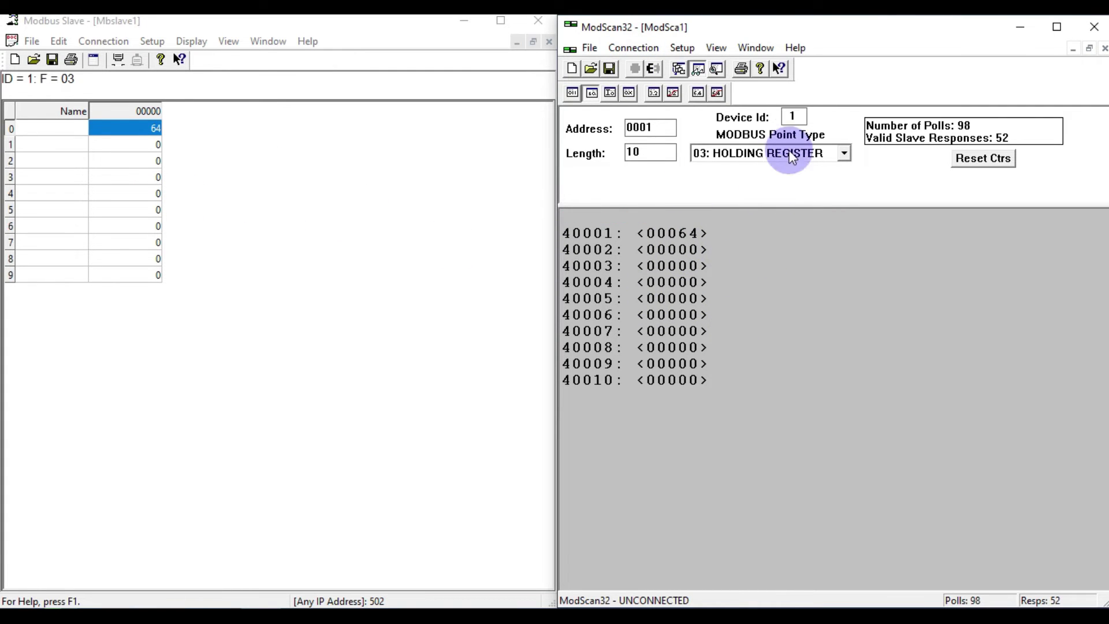
double_click(793, 116)
type("2")
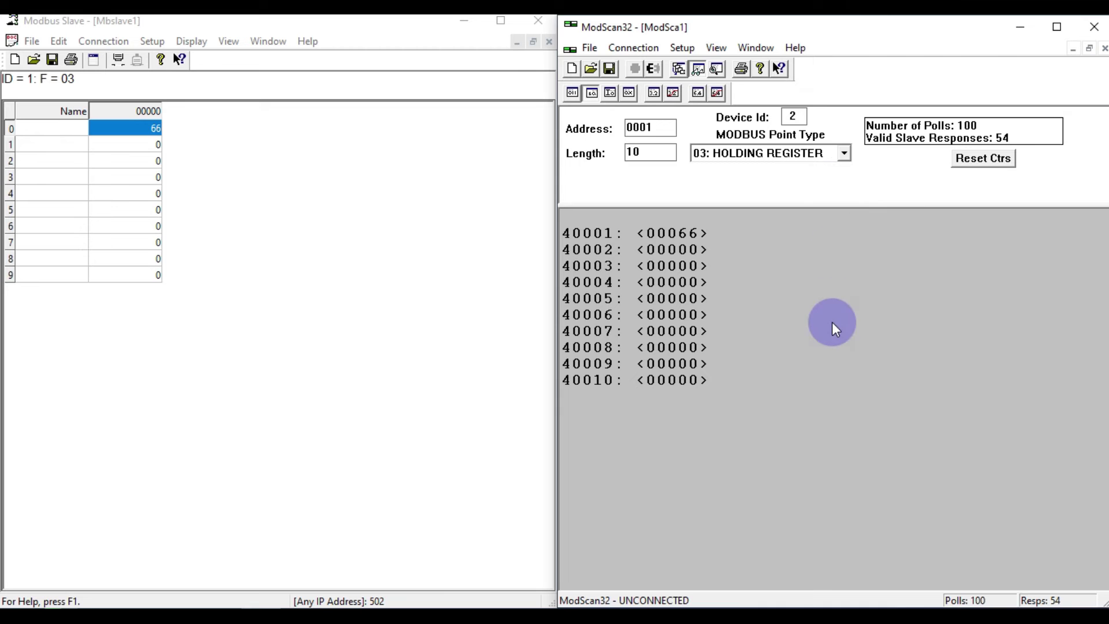
- Set ModScan32's Device Id to 3, and disconnect the simulator, dismissing the resulting connection alert
double_click(794, 116)
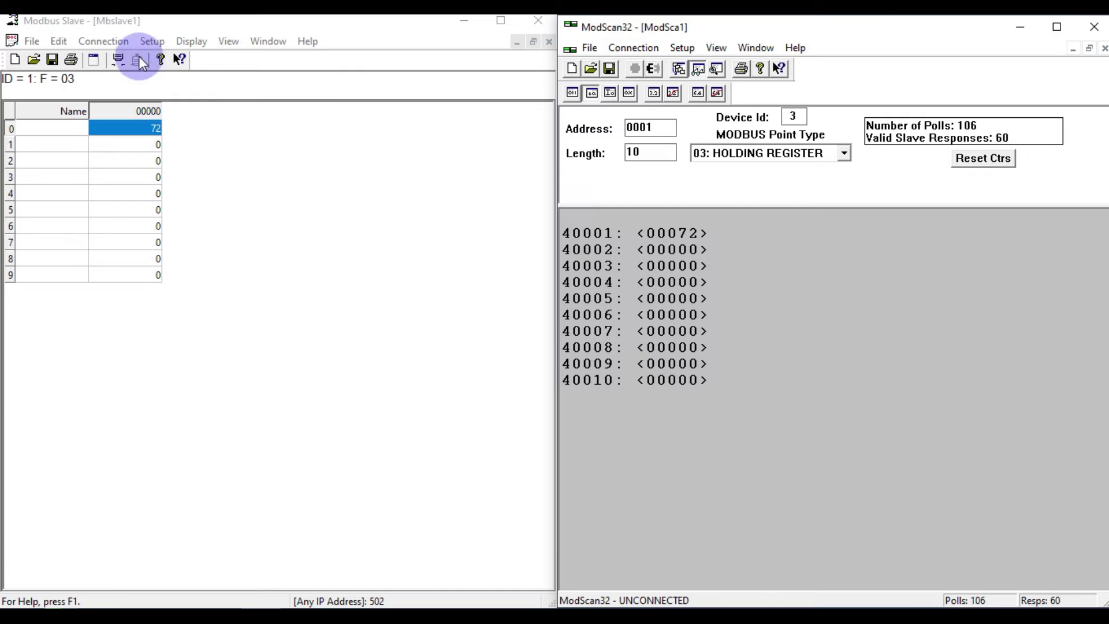
left_click(105, 39)
left_click(122, 78)
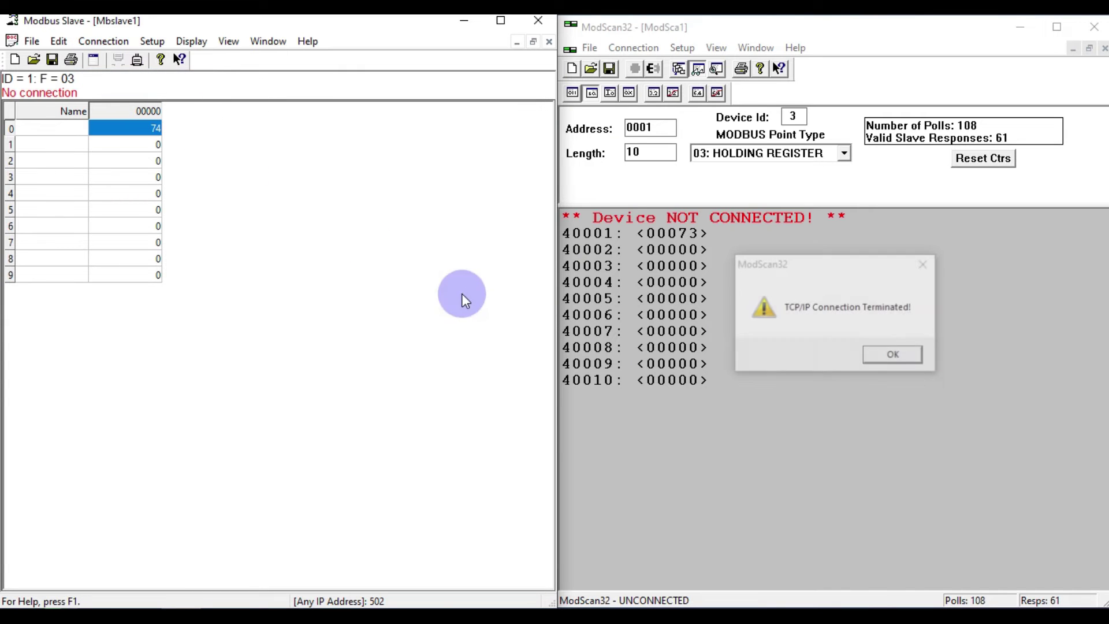
left_click(893, 355)
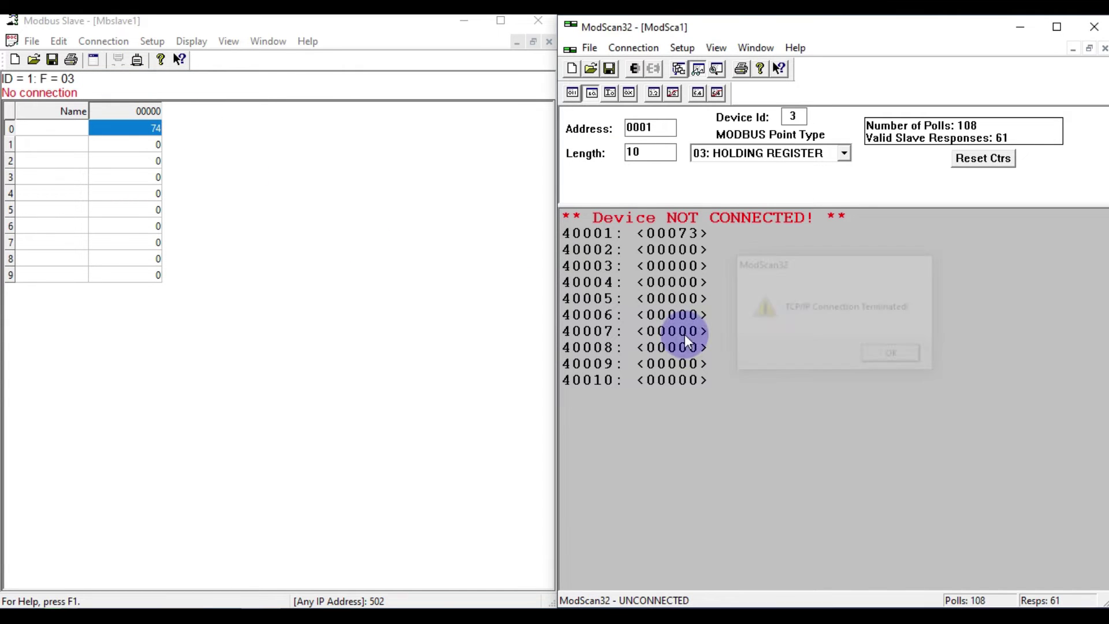
- Reconnect the simulator over Modbus TCP/IP on port 502 with Ignore Unit ID disabled
left_click(104, 41)
left_click(120, 61)
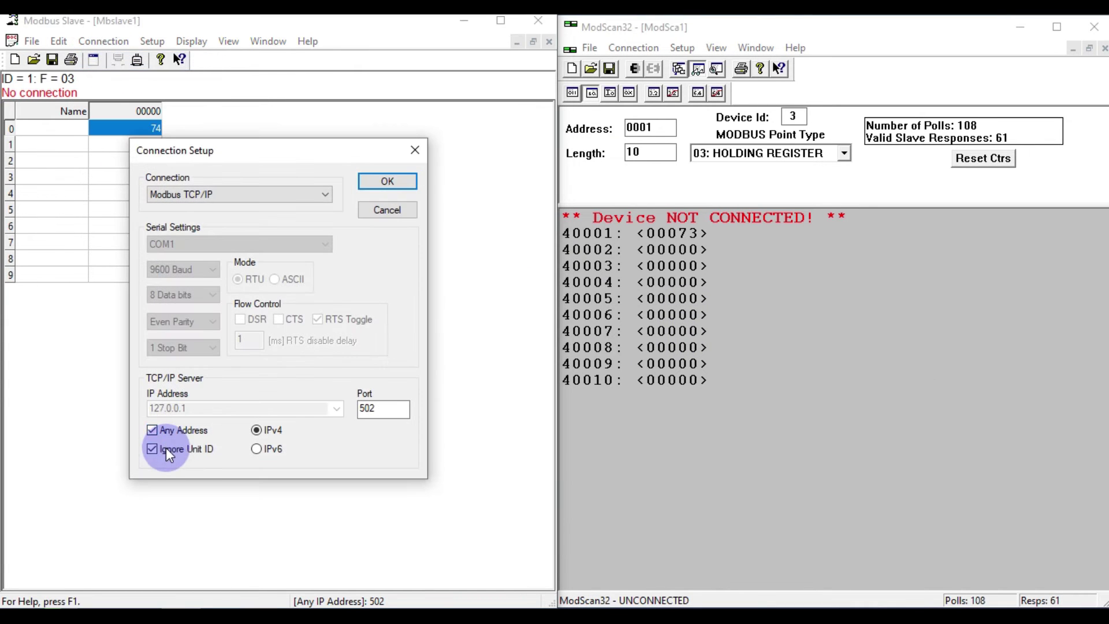
left_click(391, 181)
left_click(823, 187)
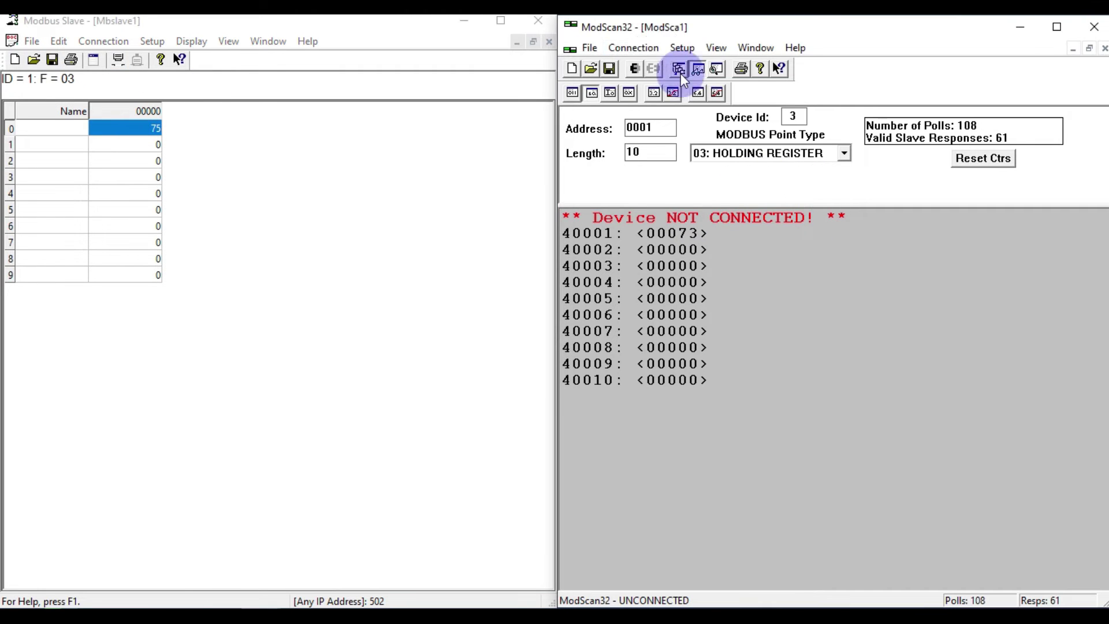
- Reconnect ModScan32 to the simulator and set its Device Id to 1
left_click(634, 68)
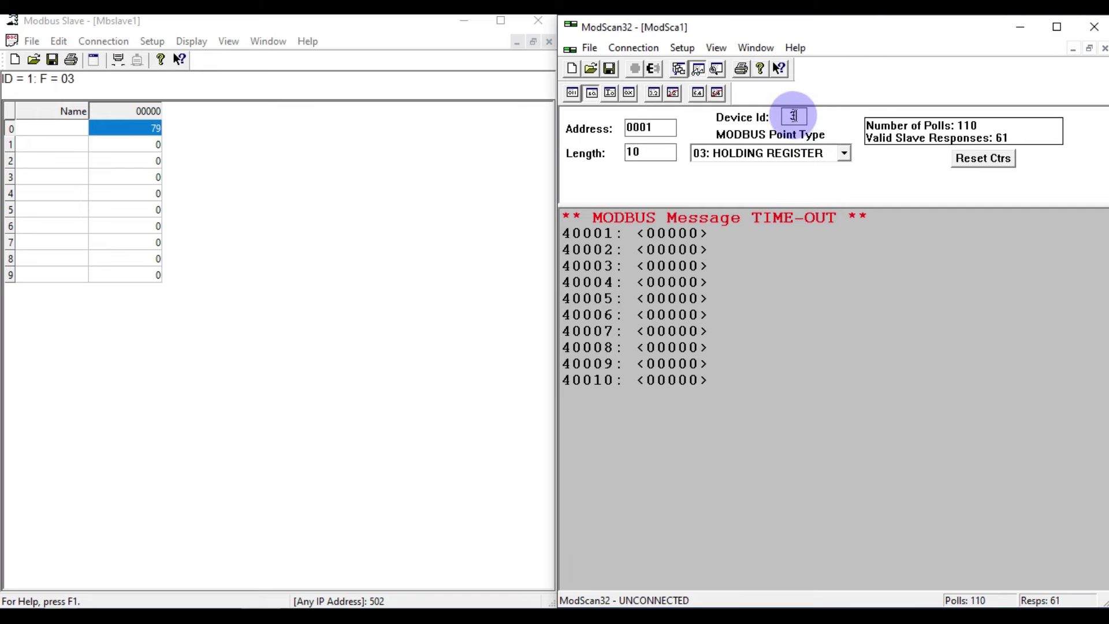
key("BackSpace")
type("1")
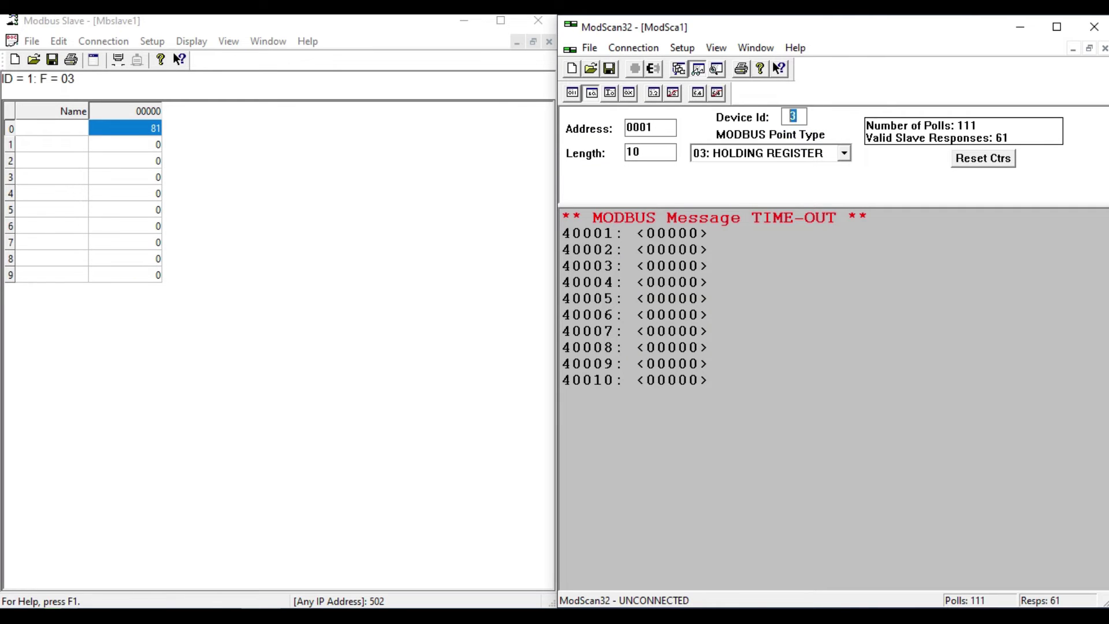
left_click(789, 246)
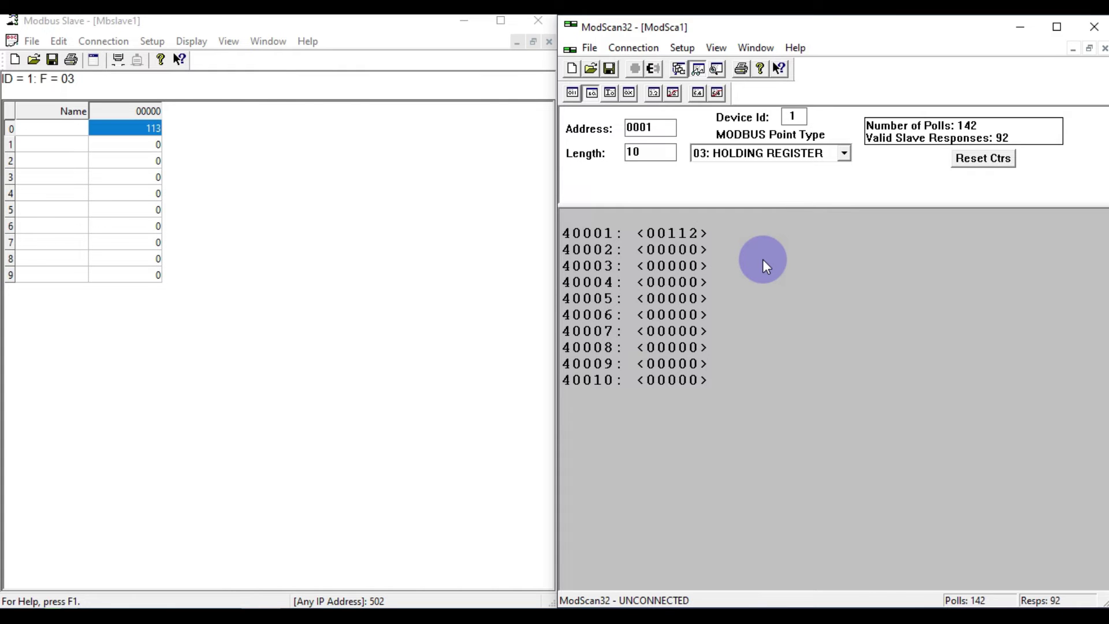
- Disconnect the simulator again and dismiss ModScan32's connection alert
left_click(115, 41)
left_click(107, 78)
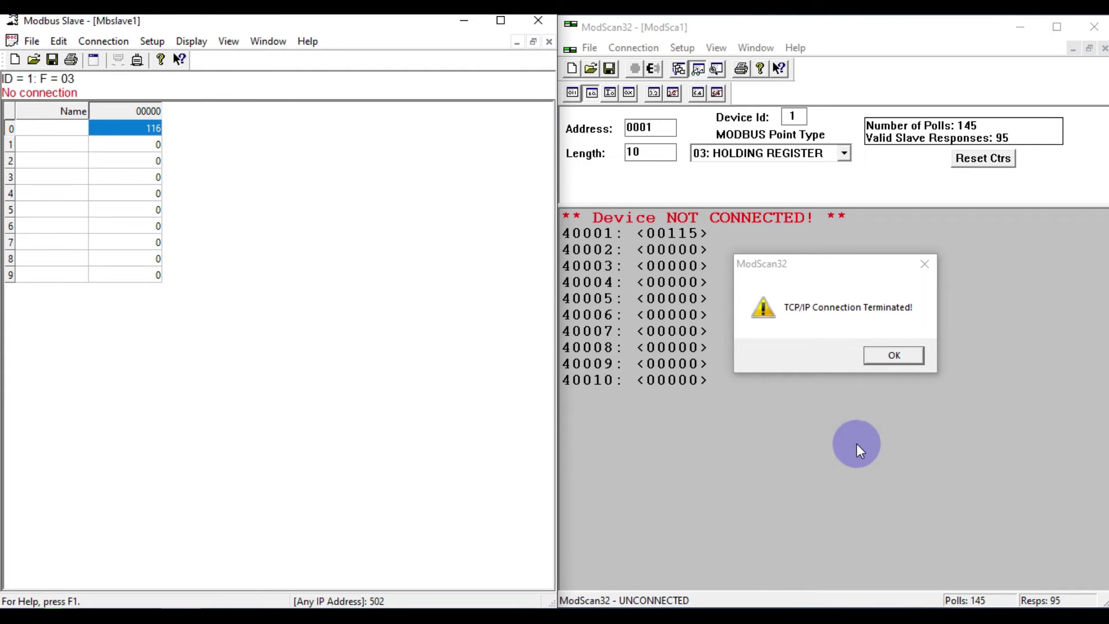
left_click(893, 355)
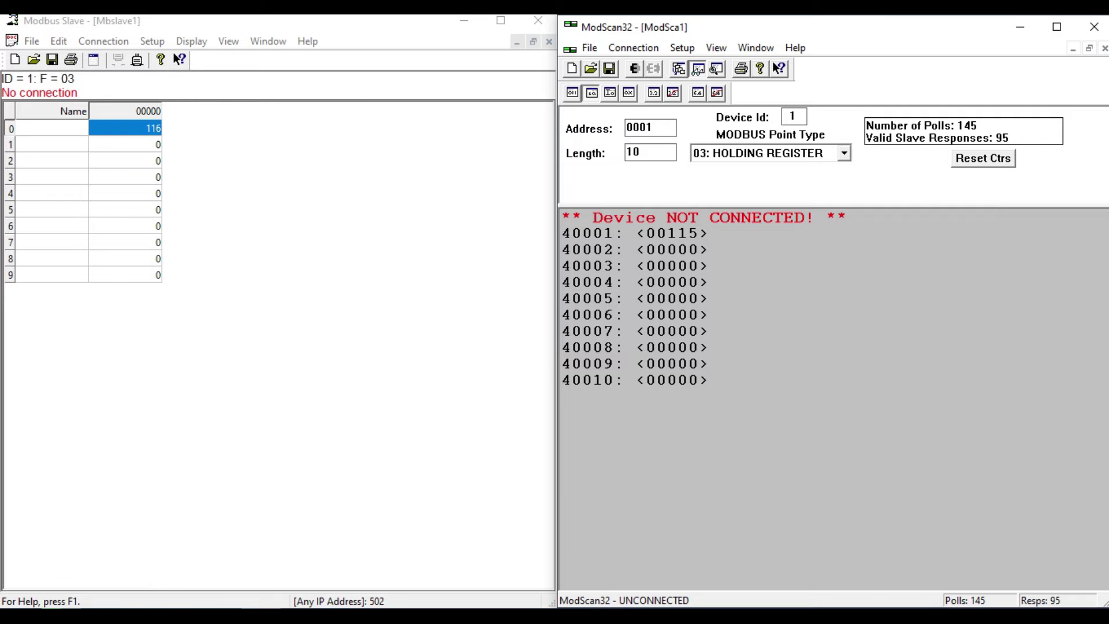
- Switch to the browser to review the course outline's simulator creation and Modscan reading topics, and return to the simulator and ModScan32
left_click(247, 605)
left_click(485, 335)
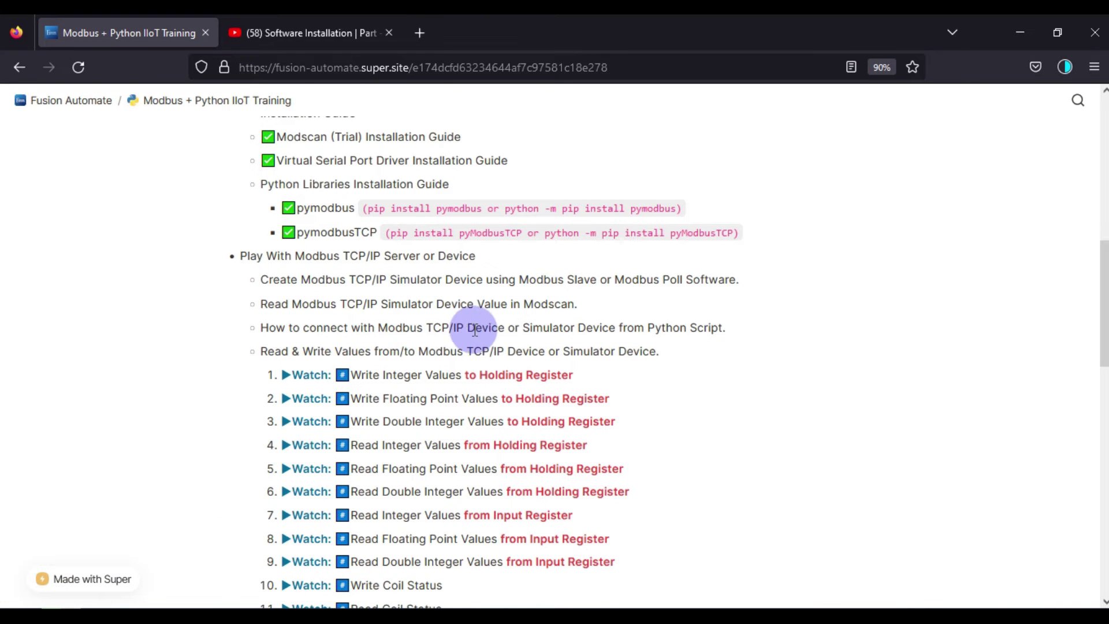
left_click_drag(265, 281, 599, 282)
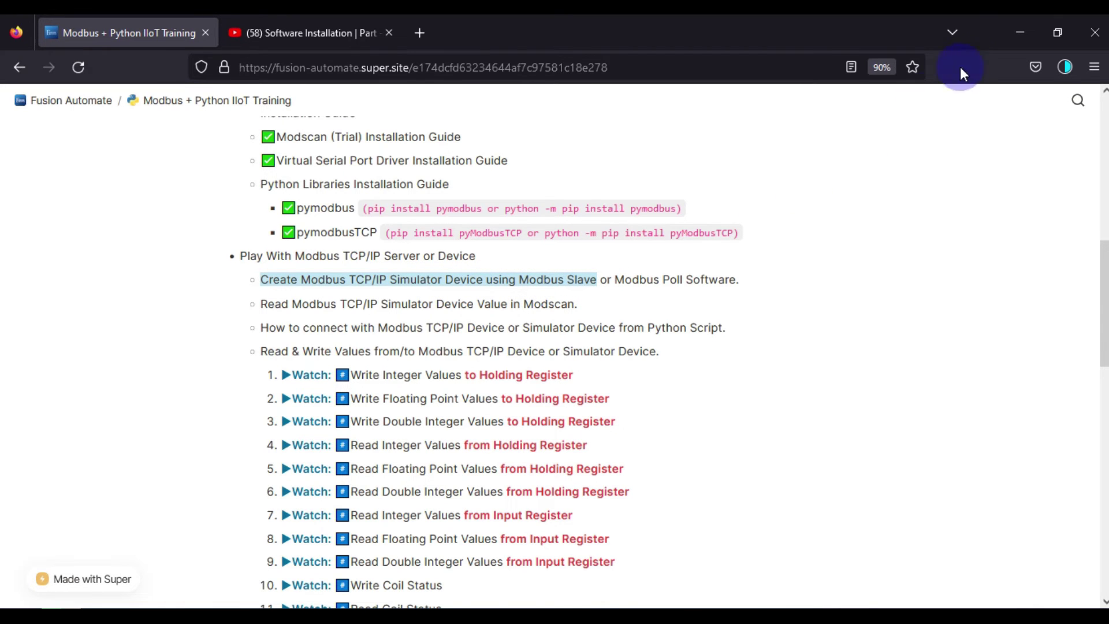
left_click(1014, 40)
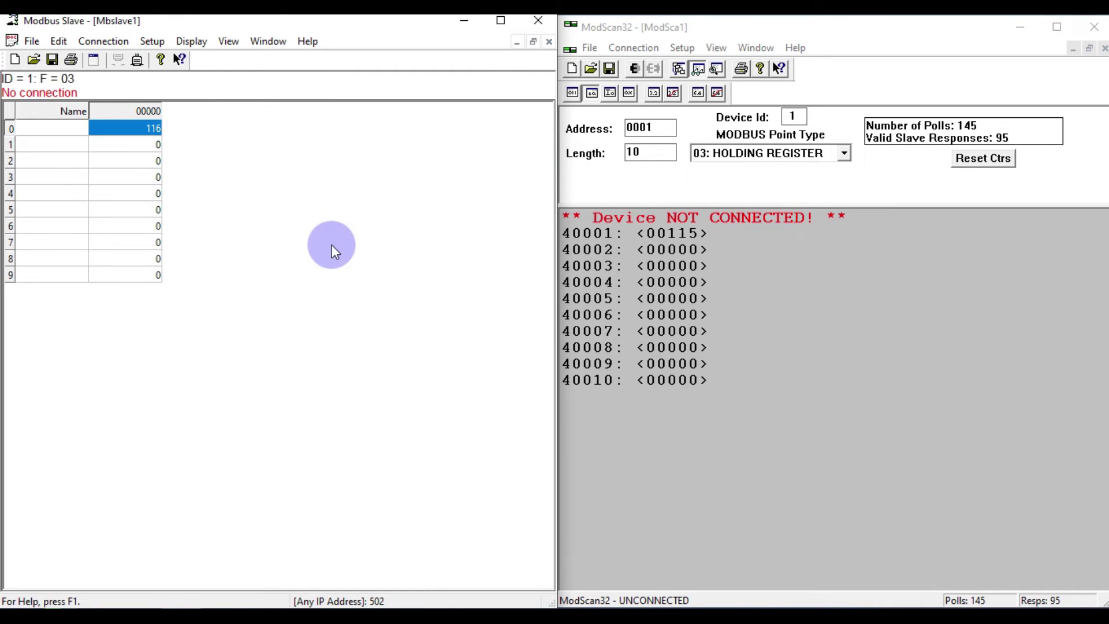
left_click(74, 604)
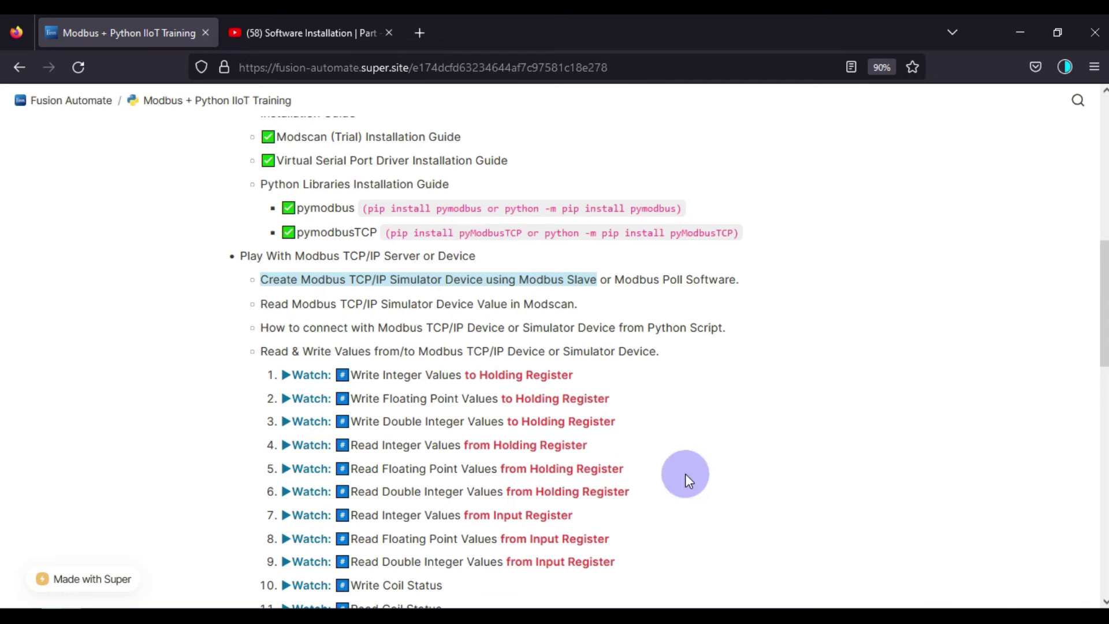
left_click(392, 297)
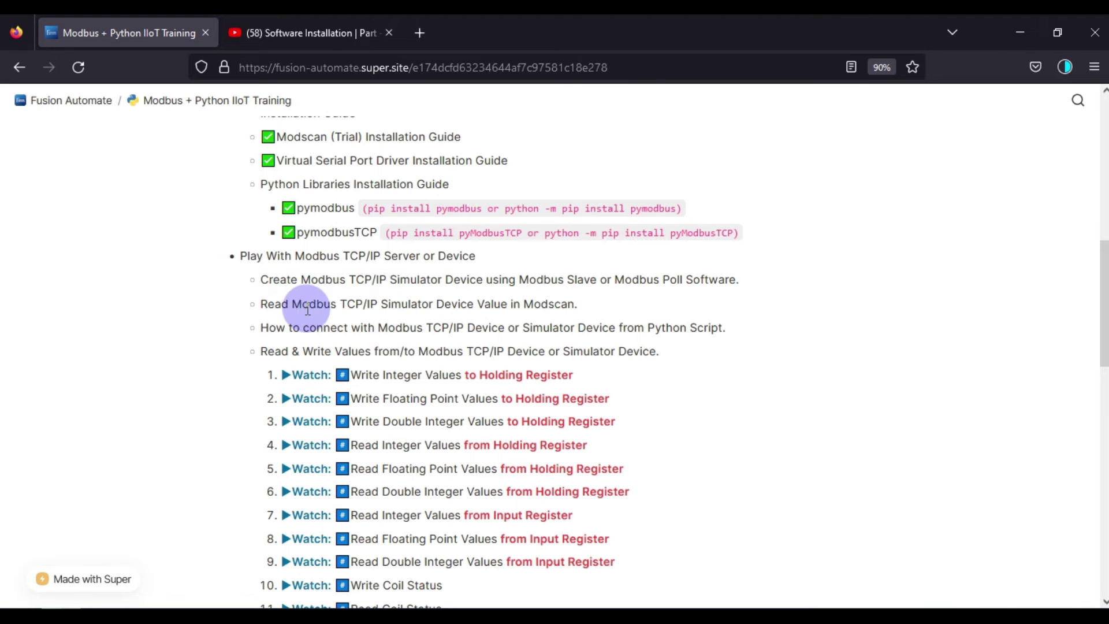
left_click_drag(264, 303, 579, 307)
left_click(580, 306)
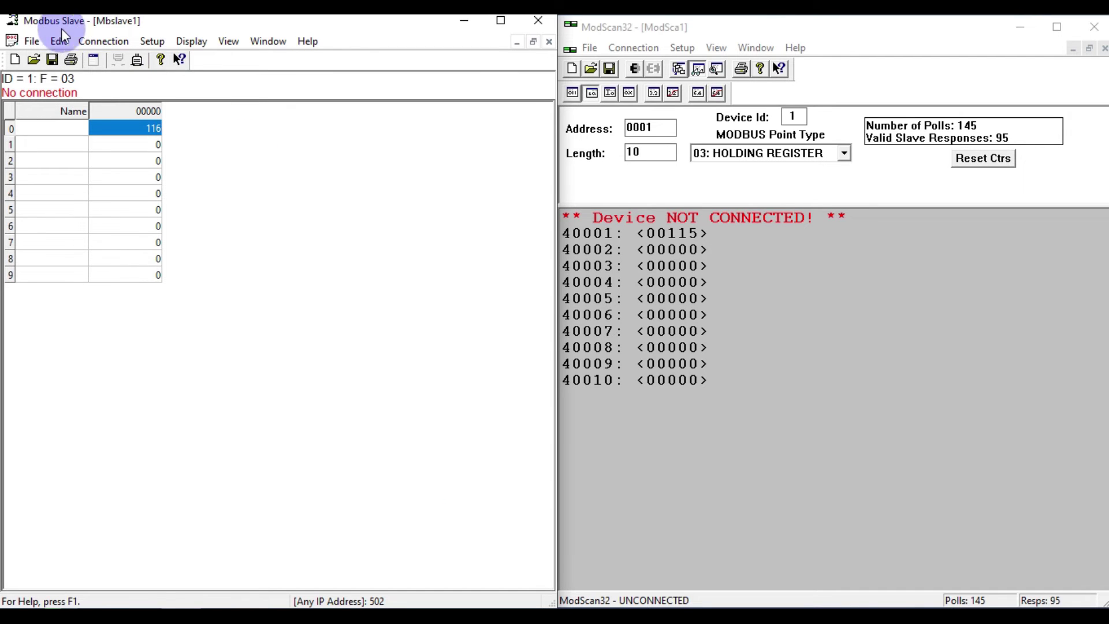
left_click(656, 348)
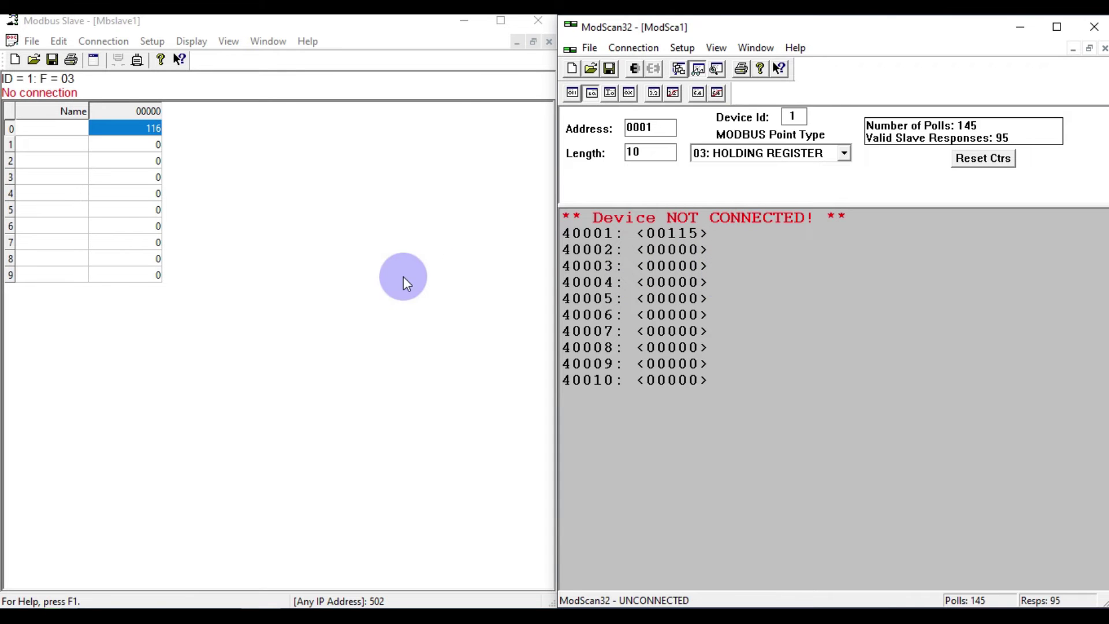
- Change the function in the simulator's slave definition to 04 Input Registers (3x)
left_click(155, 41)
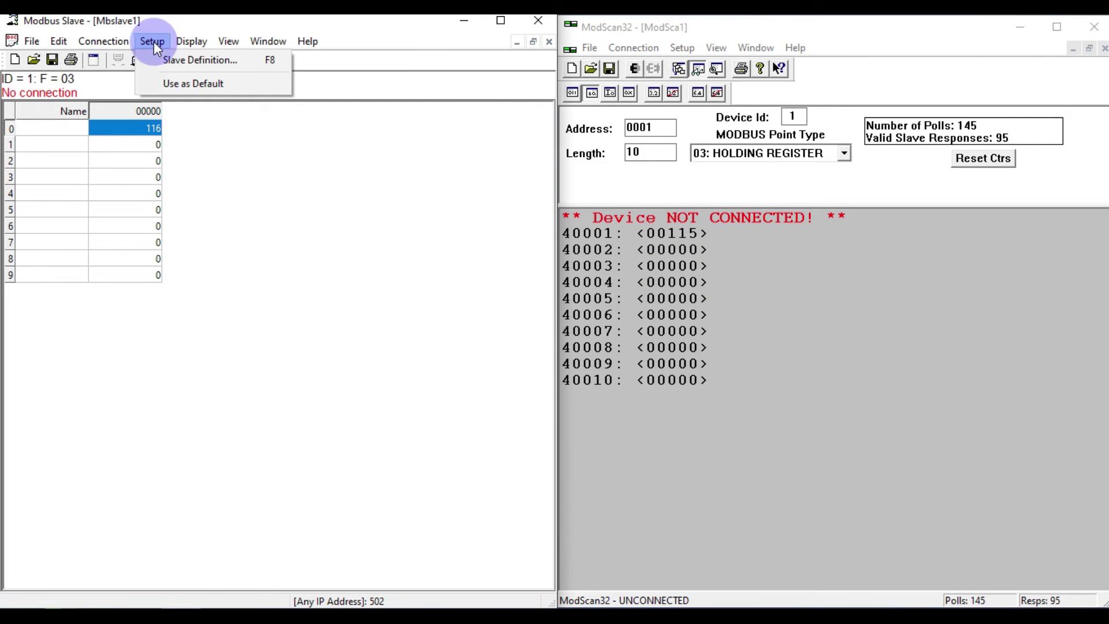
left_click(162, 60)
left_click(307, 186)
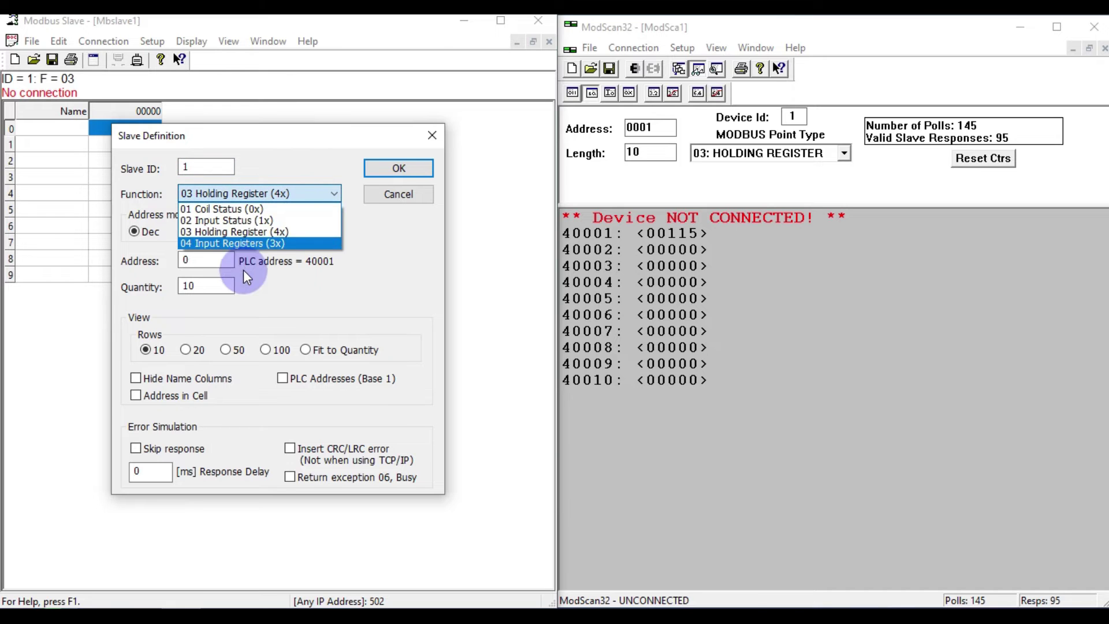
left_click(264, 242)
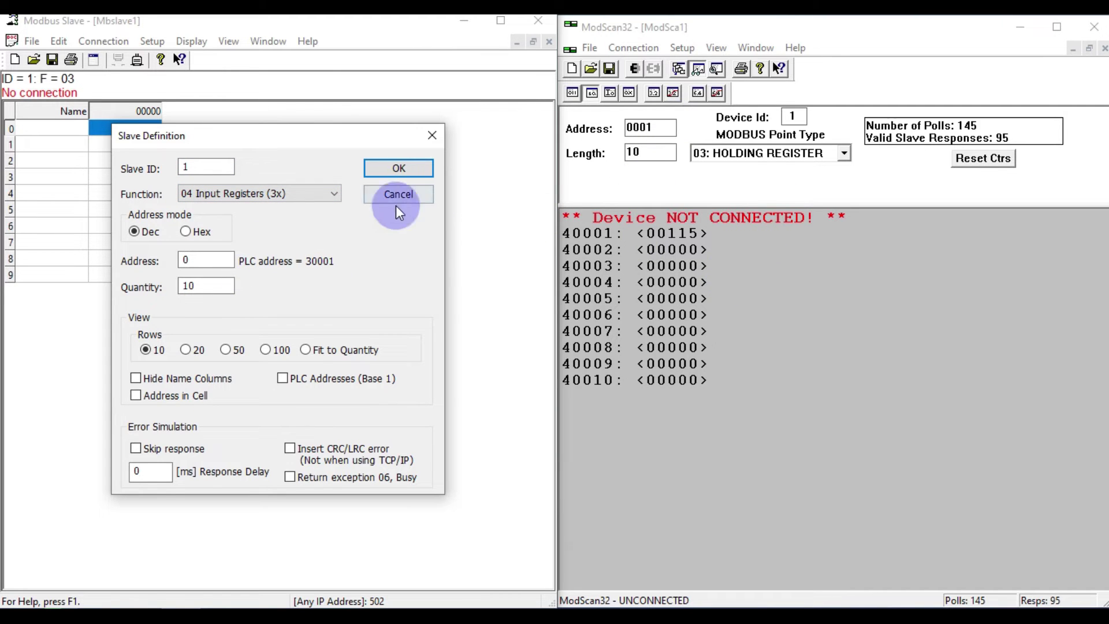
left_click(237, 196)
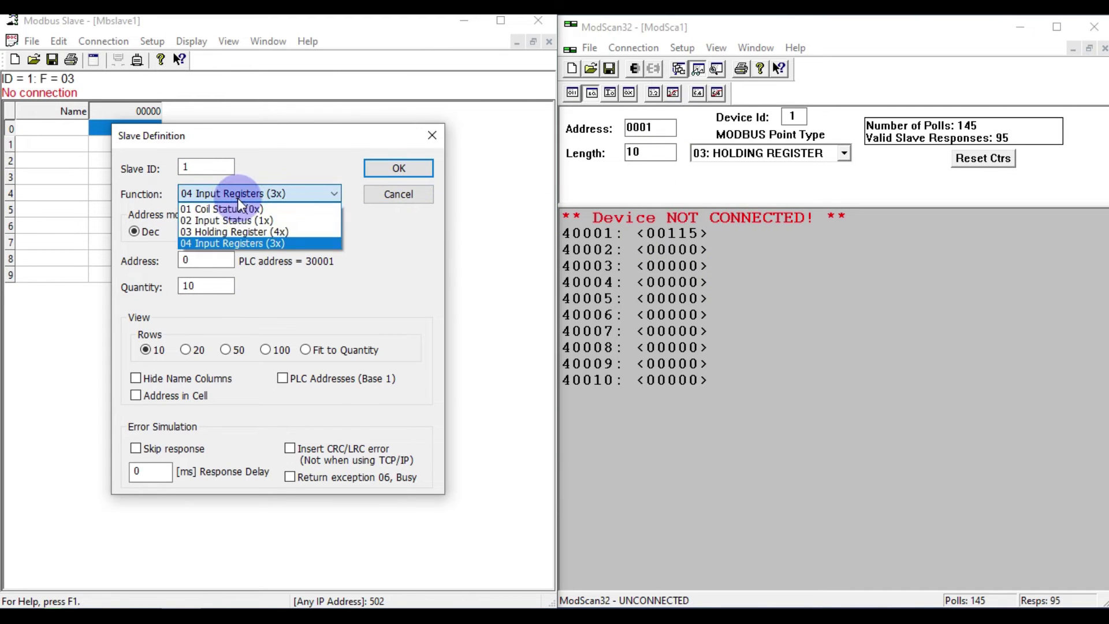
left_click(231, 244)
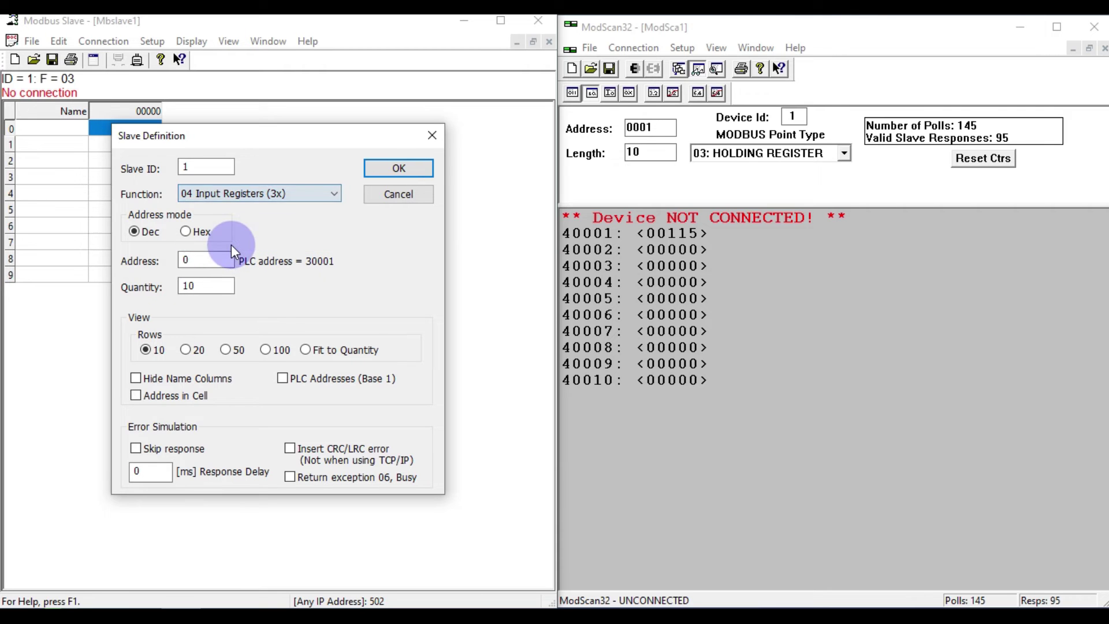
left_click(399, 175)
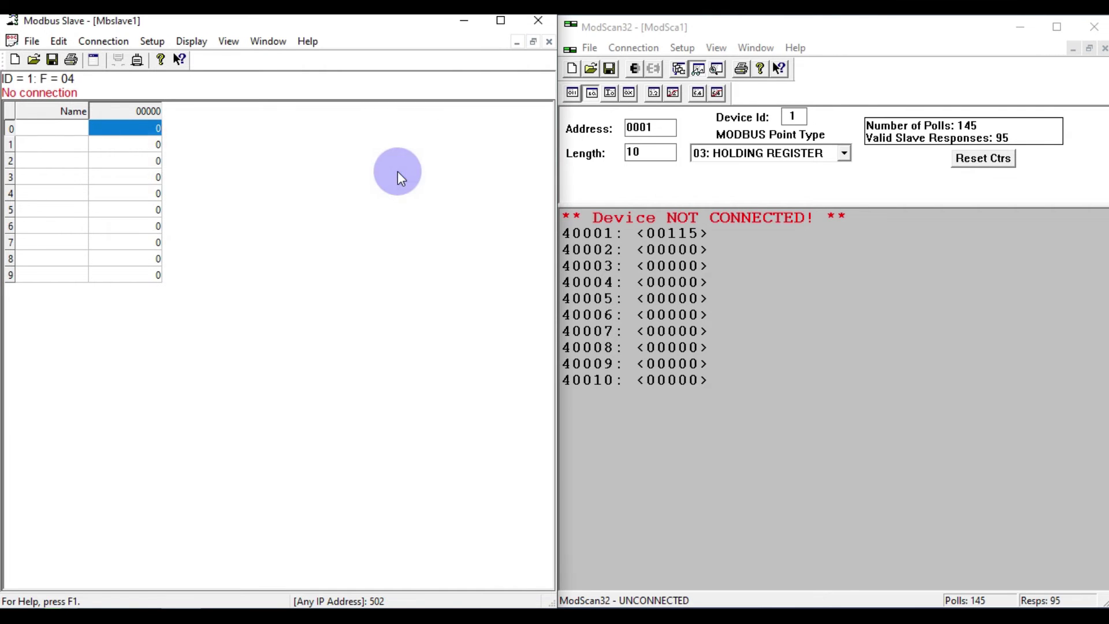
- Reconnect the simulator over Modbus TCP/IP on port 502 with Ignore Unit ID enabled
left_click(100, 40)
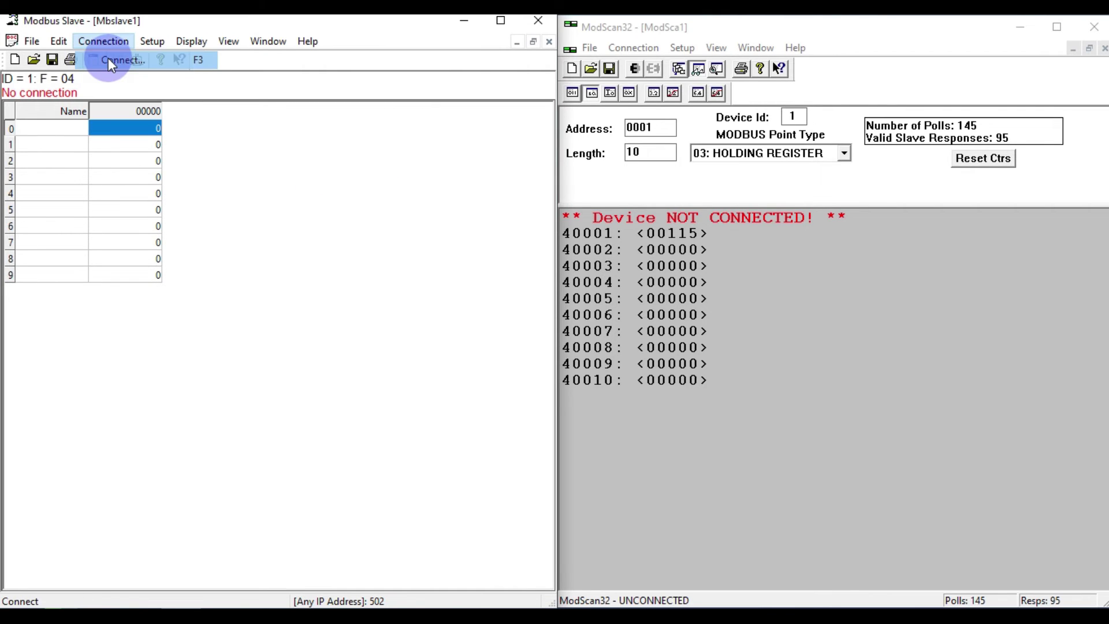
left_click(109, 58)
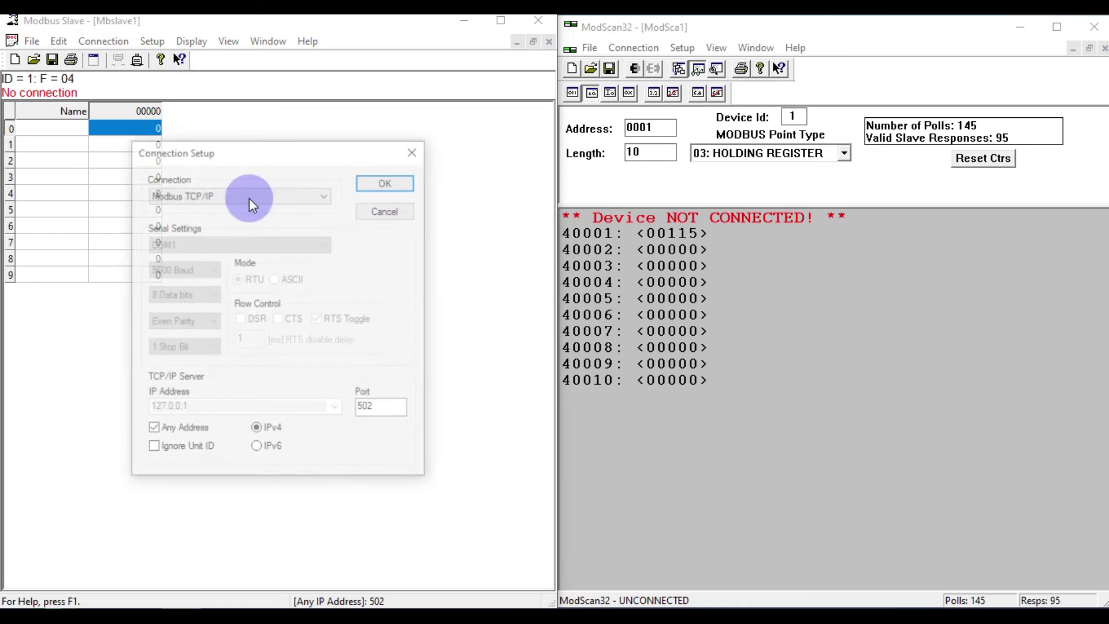
left_click(188, 448)
left_click(401, 184)
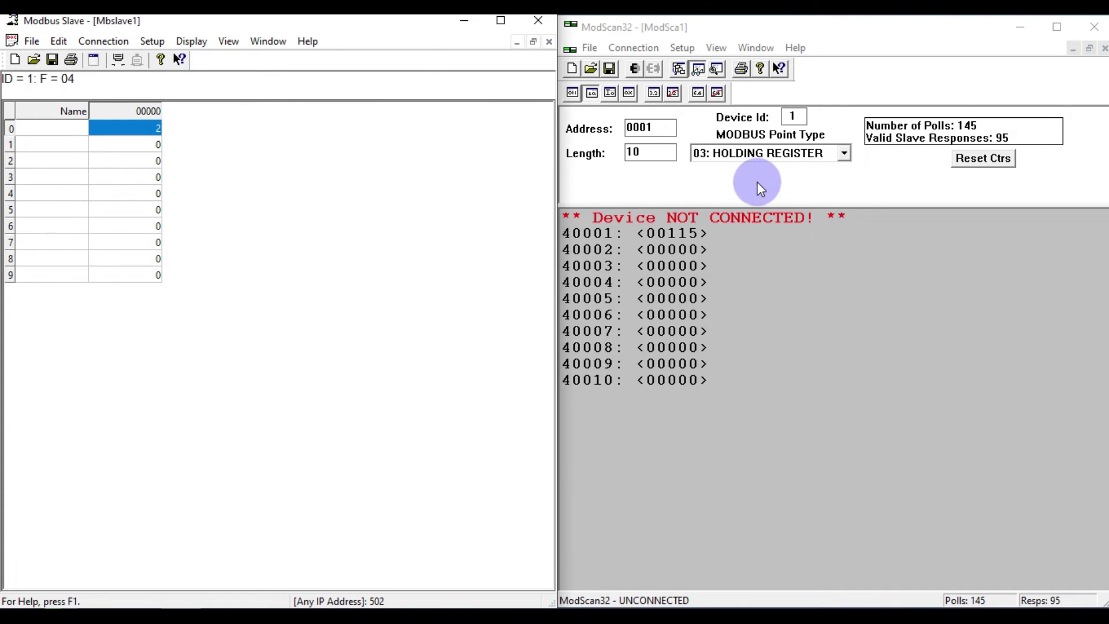
- Reconnect ModScan32 to the simulator and set its MODBUS point type to 04: INPUT REGISTER
left_click(636, 71)
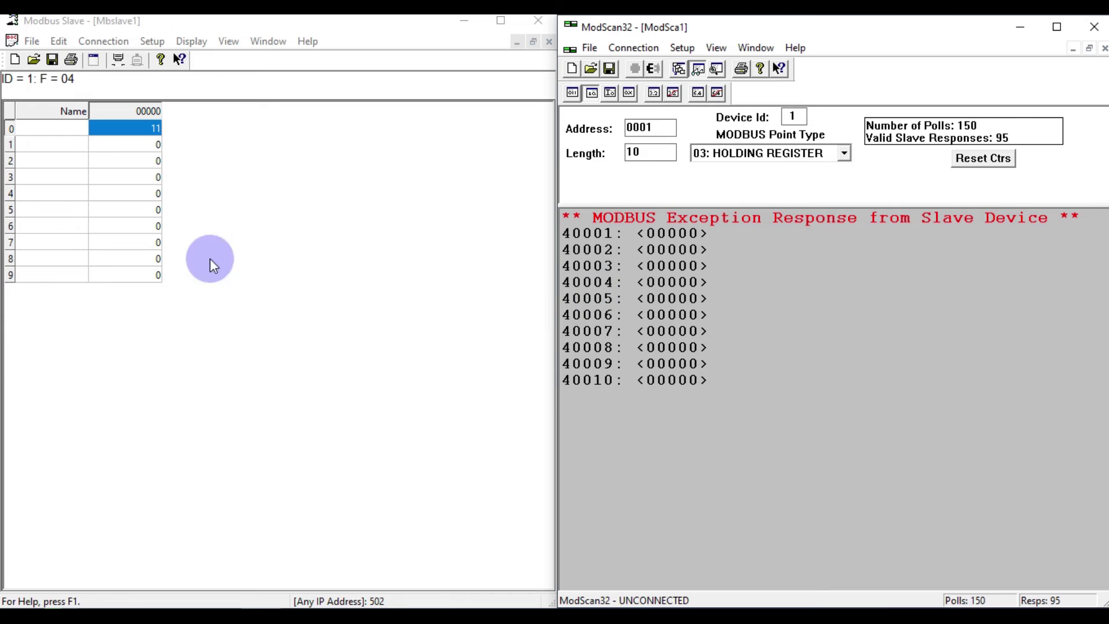
left_click(292, 206)
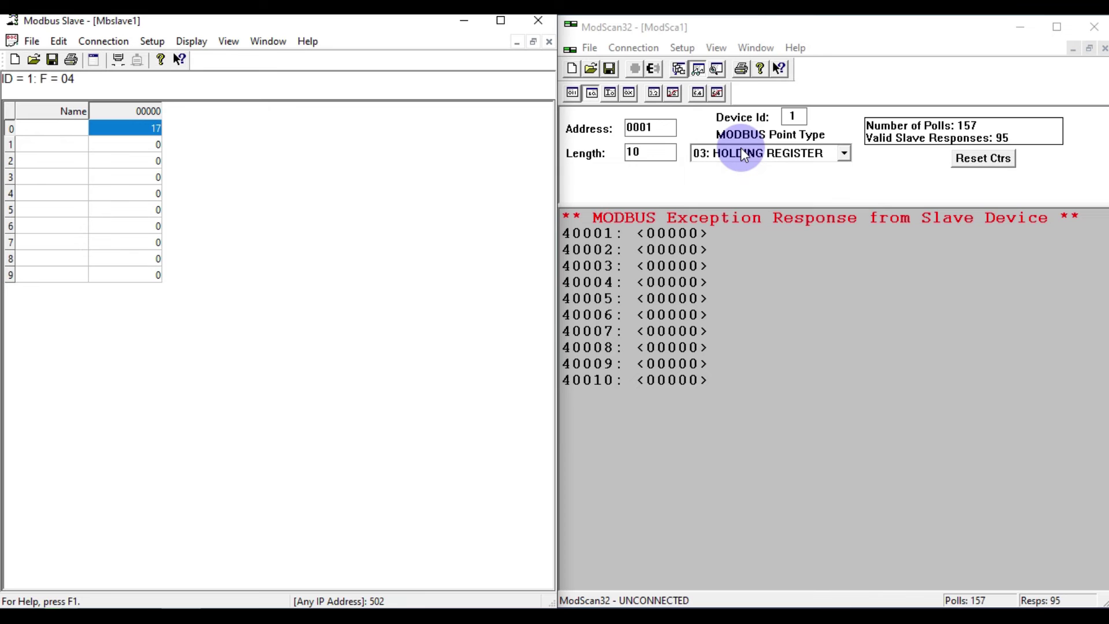
left_click(806, 154)
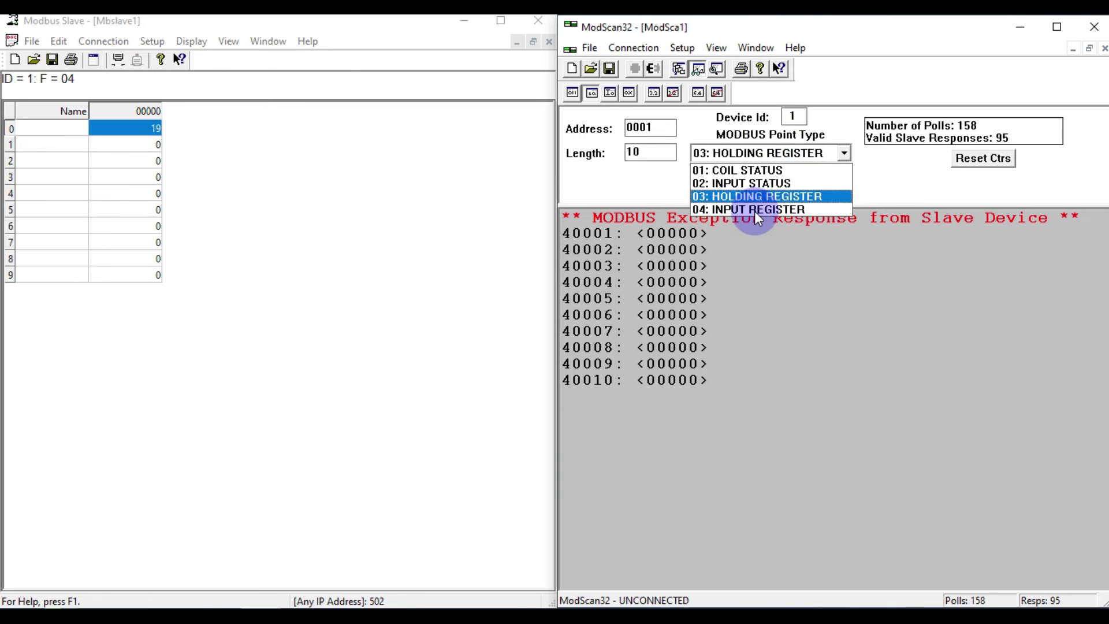
left_click(764, 208)
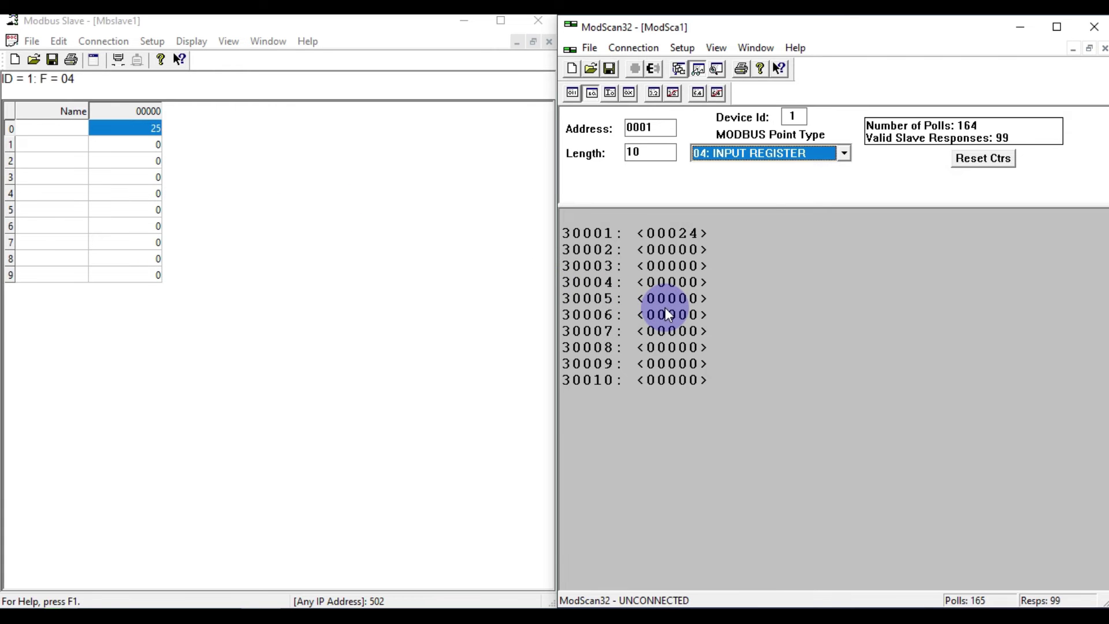
- Review the function options in the simulator's slave definition and the matching MODBUS point types in ModScan32, leaving 04 Input Registers selected
left_click(155, 41)
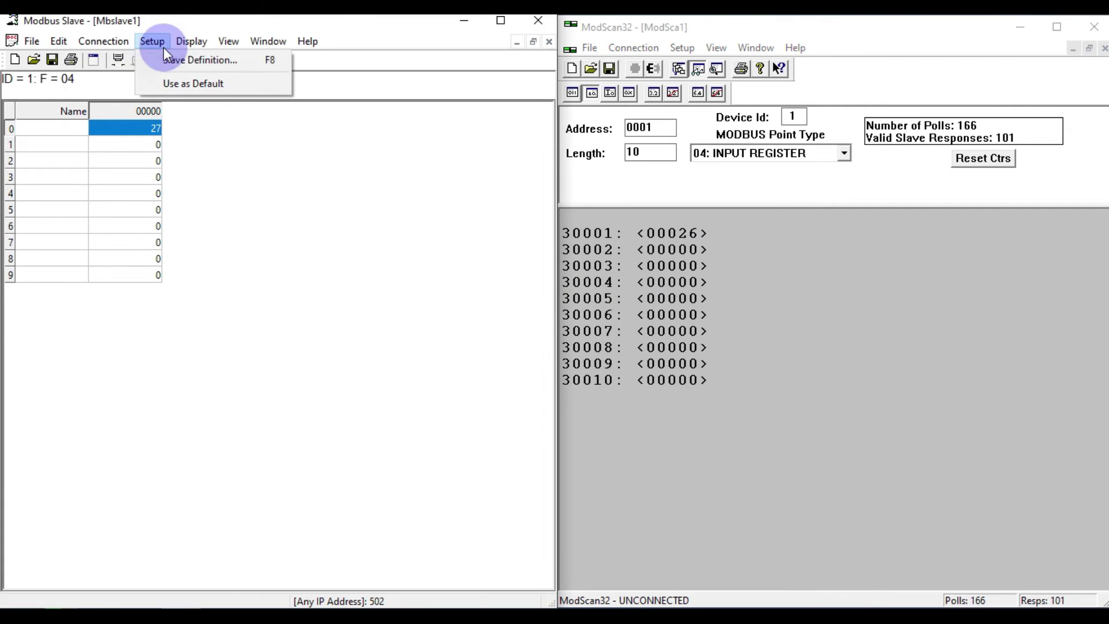
left_click(169, 57)
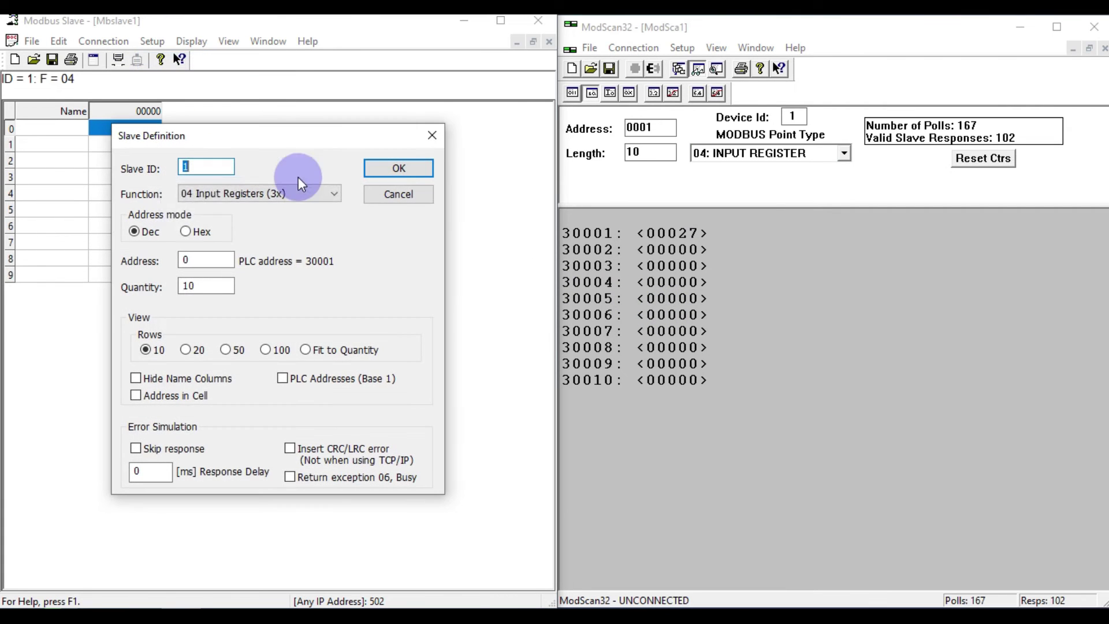
left_click(237, 195)
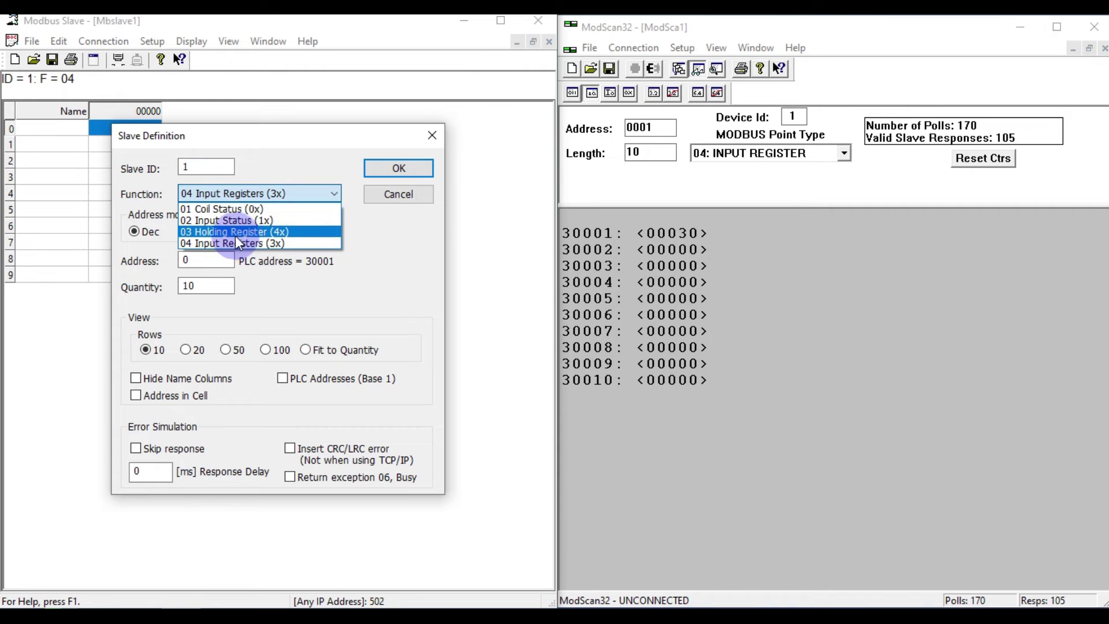
left_click(313, 250)
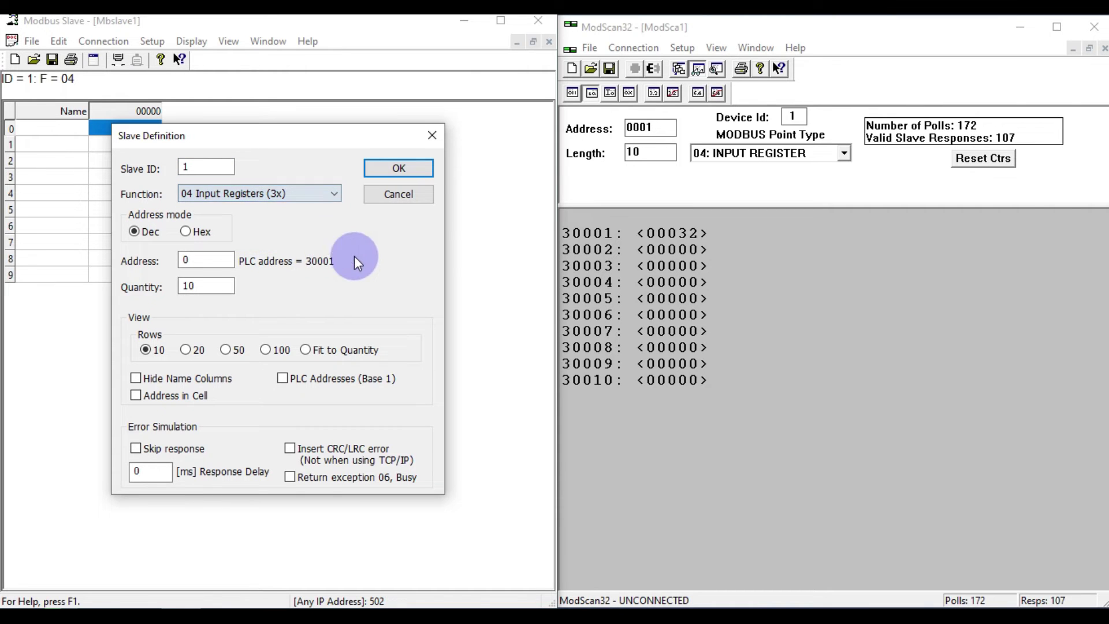
left_click(257, 193)
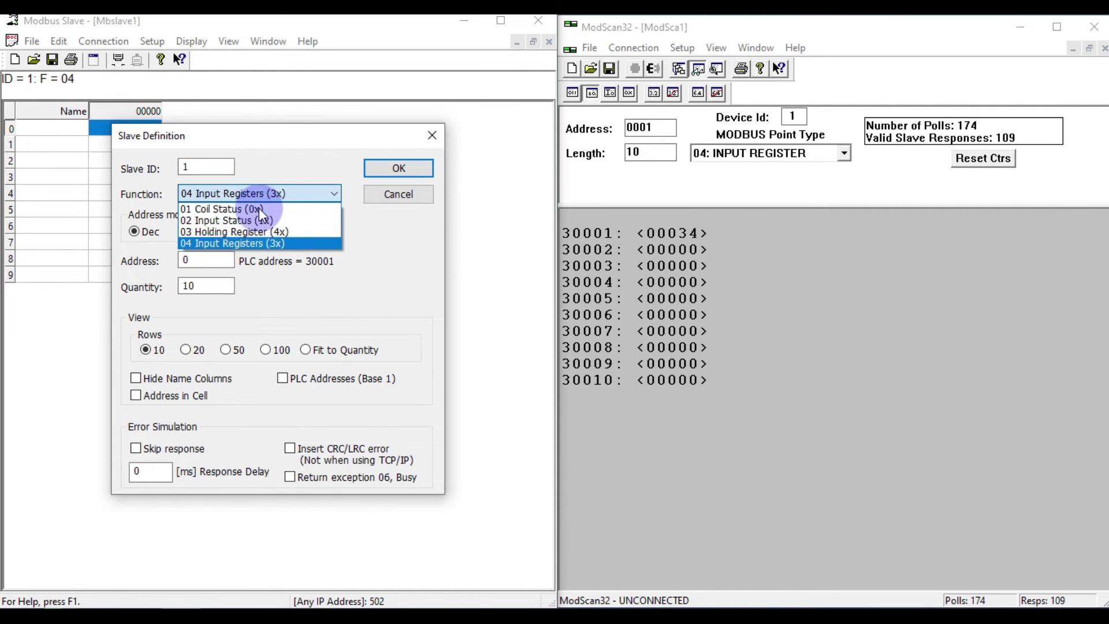
left_click(241, 248)
left_click(799, 158)
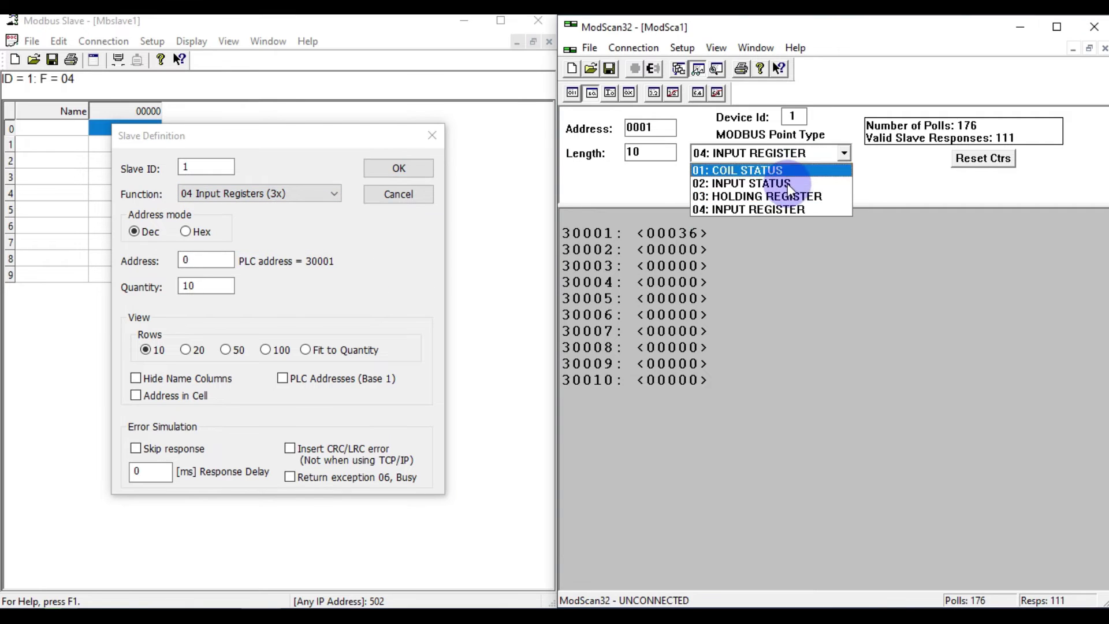
left_click(758, 209)
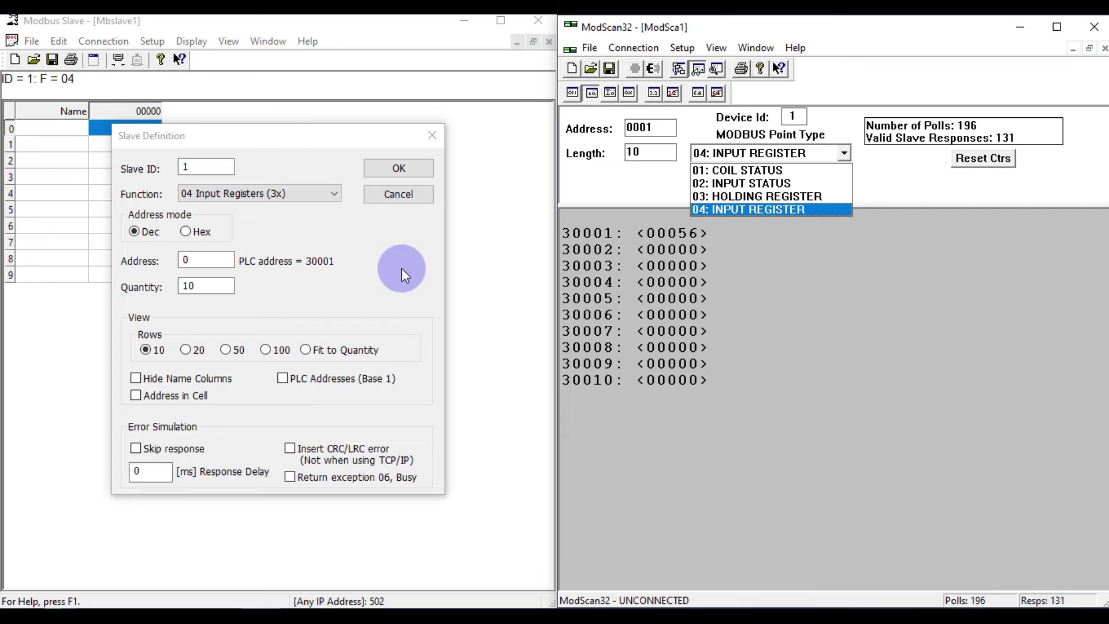
left_click(435, 133)
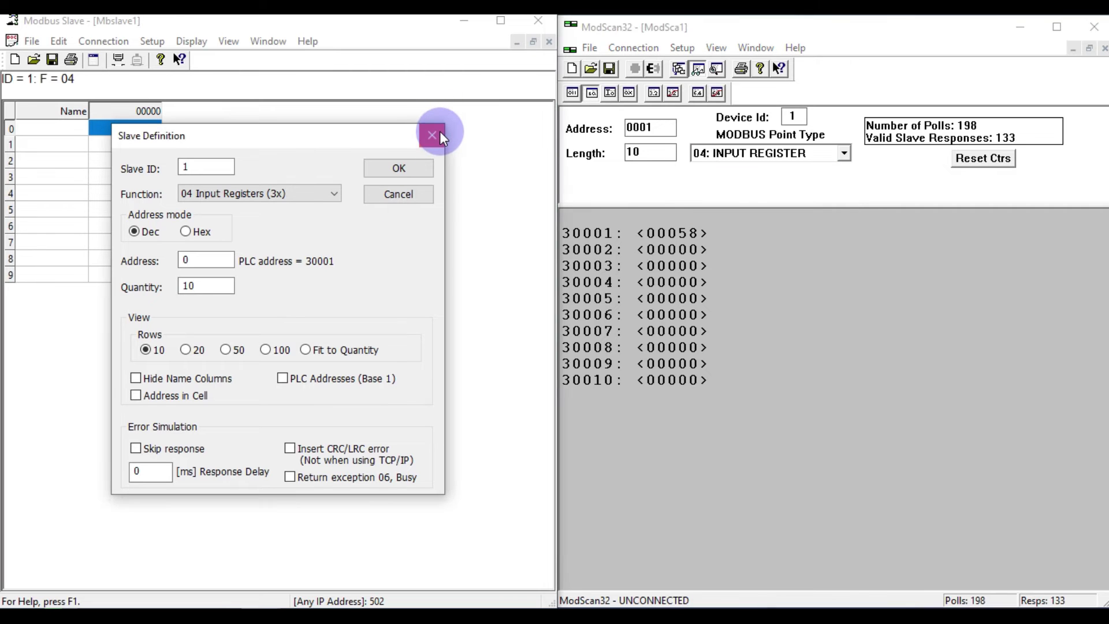
- Reset ModScan32's poll counters and disconnect the Modbus Slave simulator
left_click(975, 160)
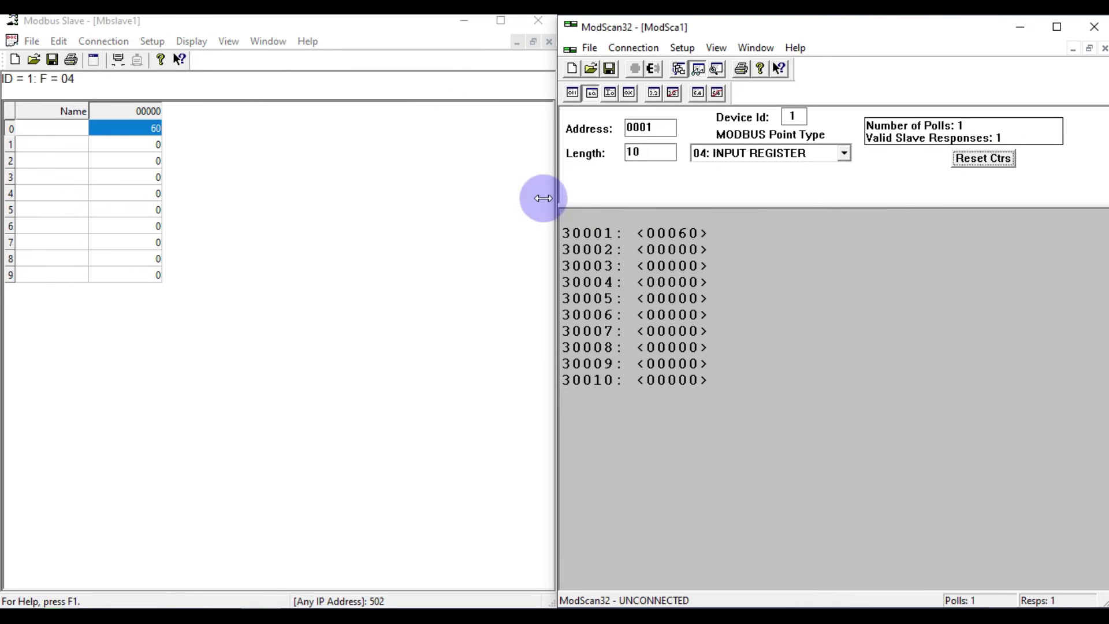
left_click(84, 44)
left_click(133, 81)
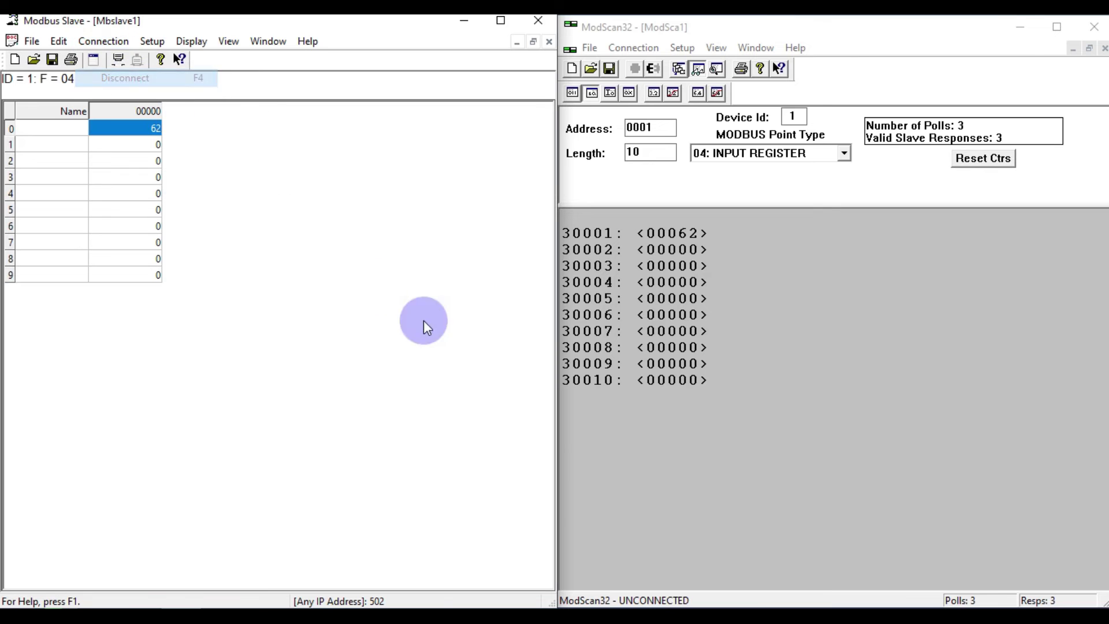
- Minimize ModScan32 and switch to the browser to review the course outline's simulator creation, Modscan reading and Python connection topics
left_click(894, 355)
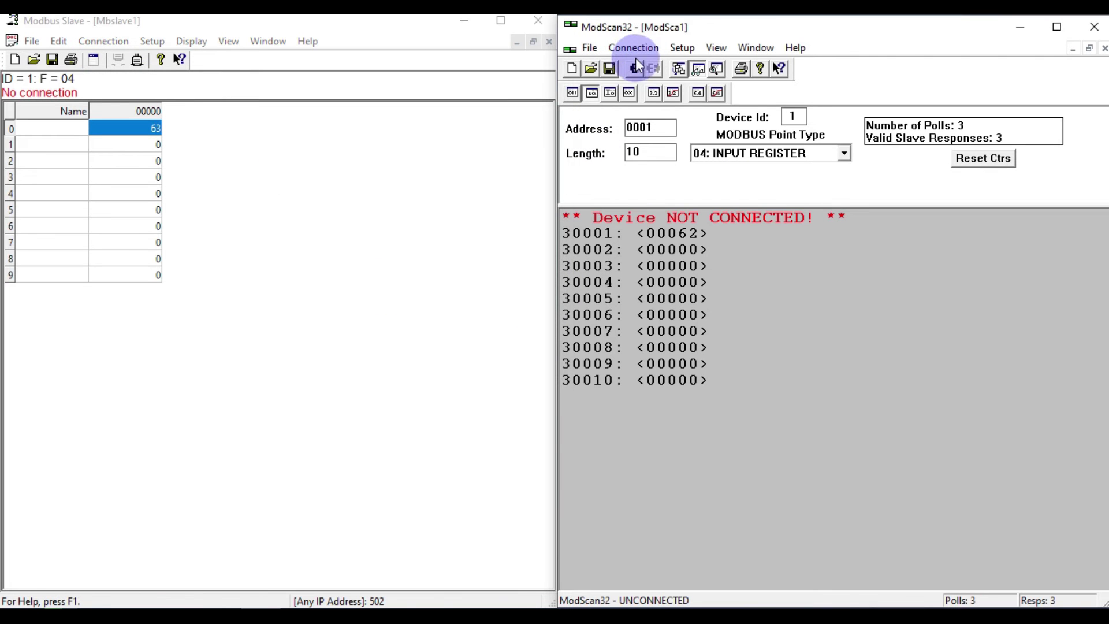
left_click(1027, 36)
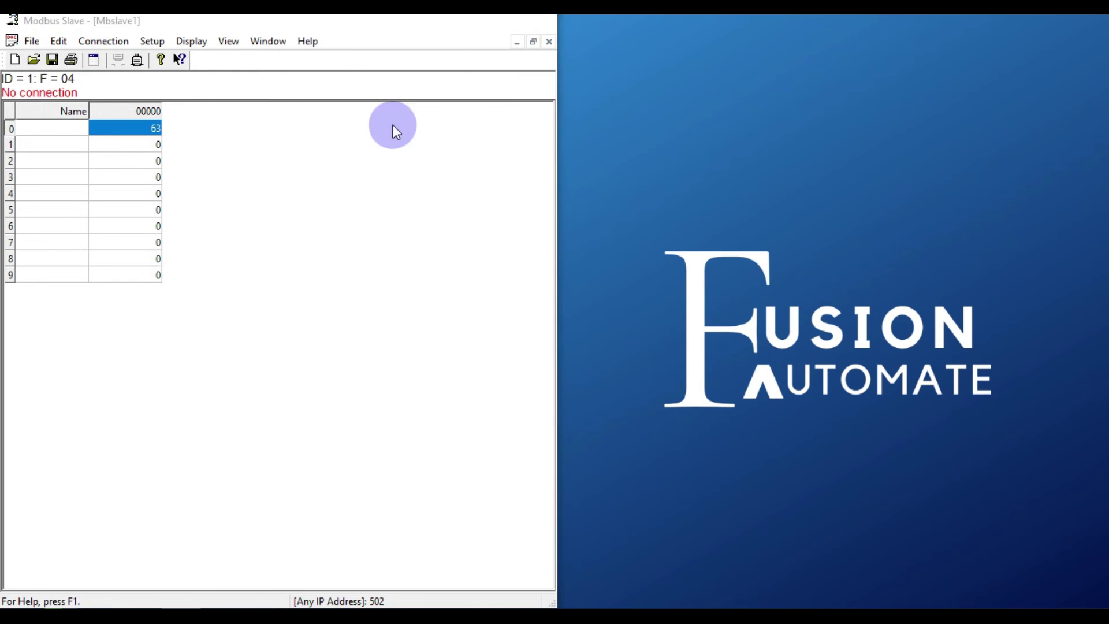
key("super+d")
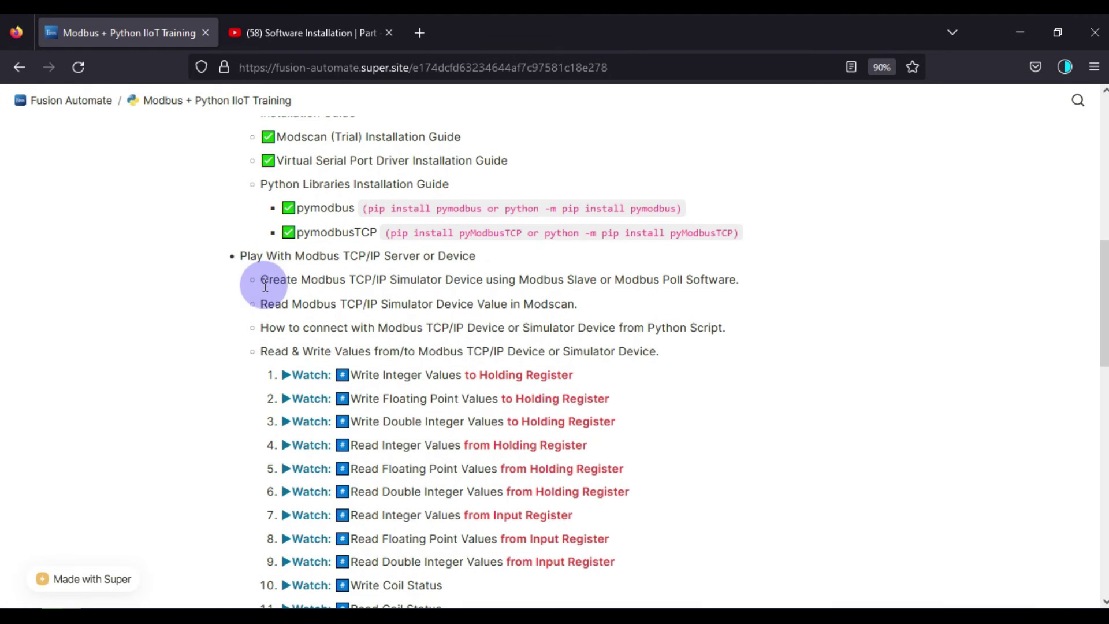
left_click_drag(263, 280, 604, 285)
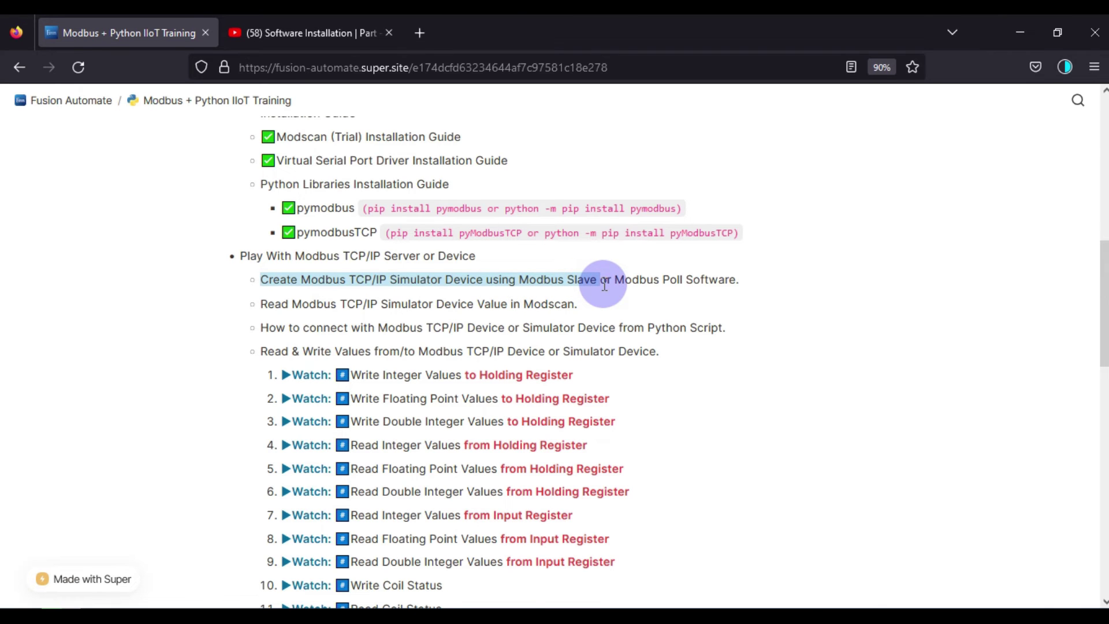
left_click(576, 304)
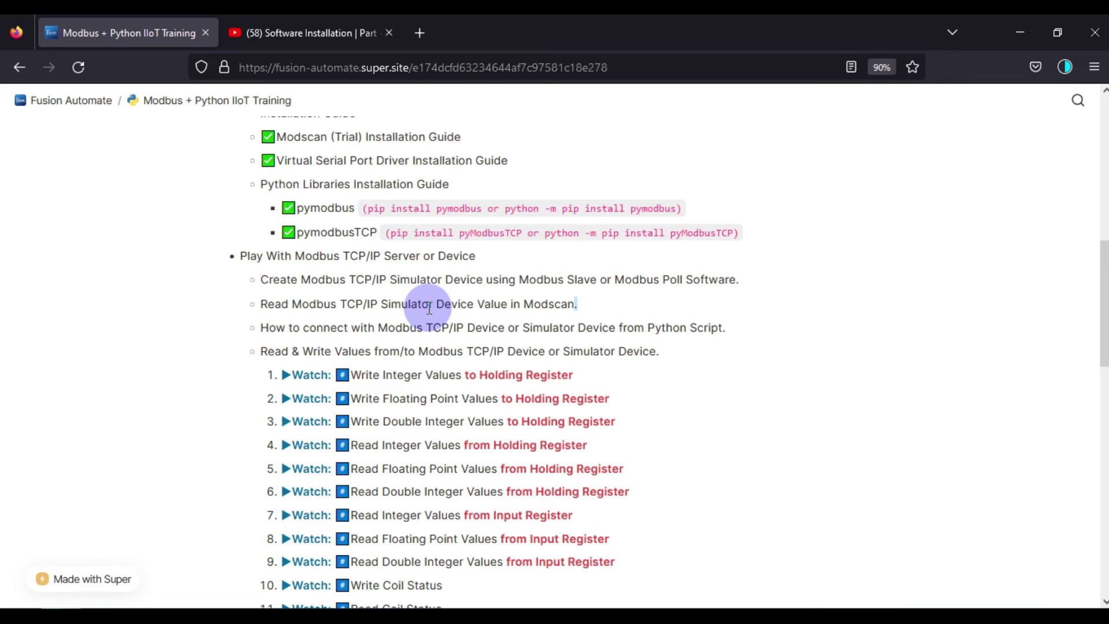
double_click(552, 301)
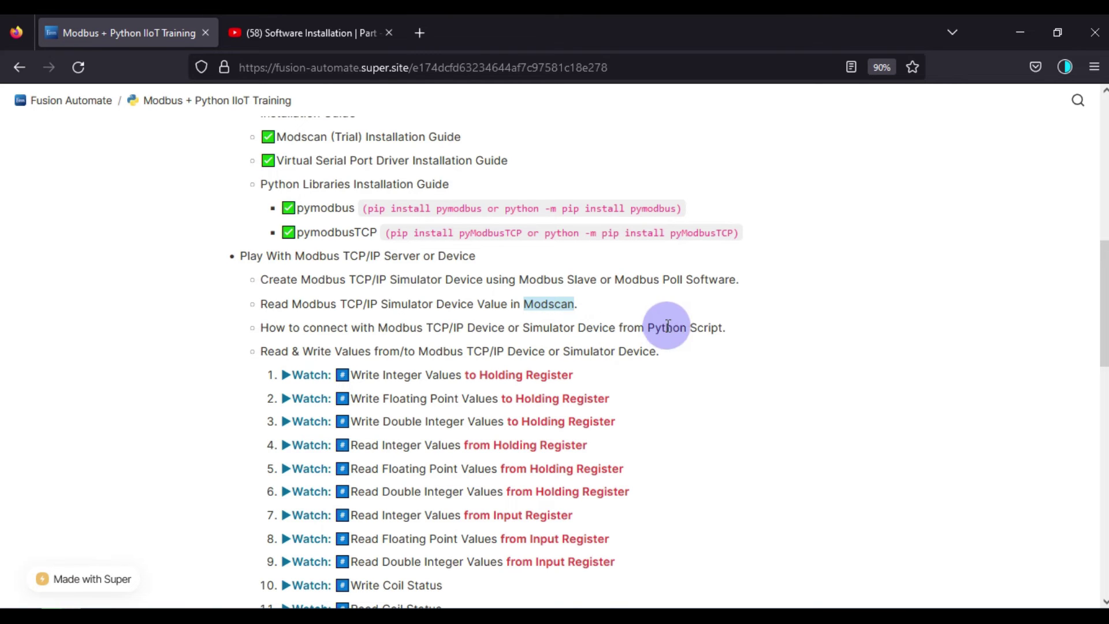
left_click(603, 365)
- Open Command Prompt and start the Jupyter server with "python -m notebook"
key("super")
type("cmd")
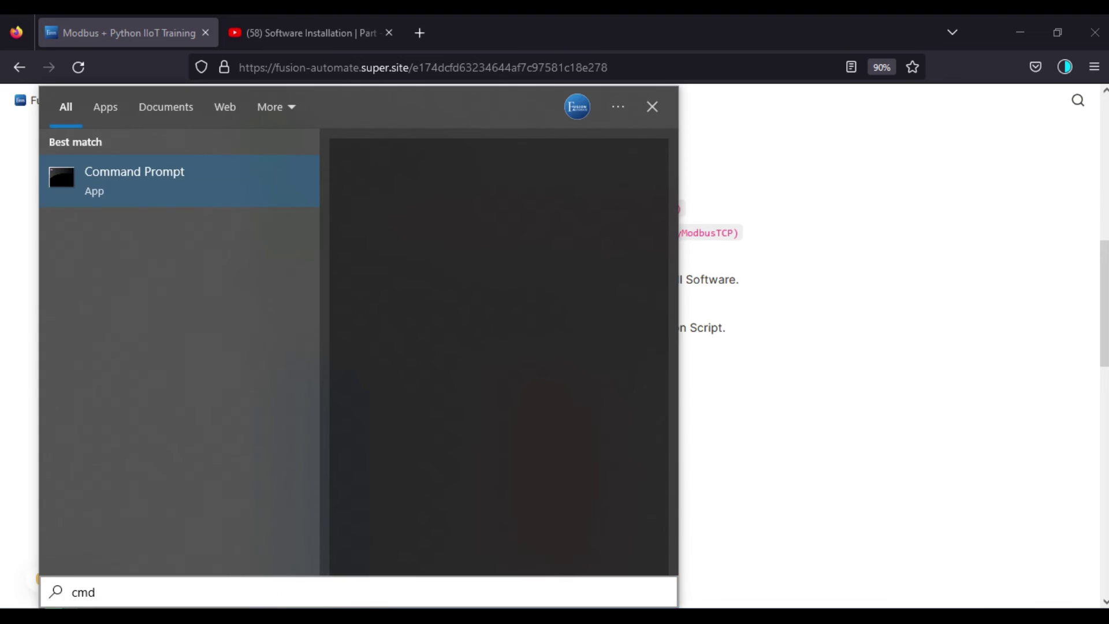
key("Return")
type("pyt")
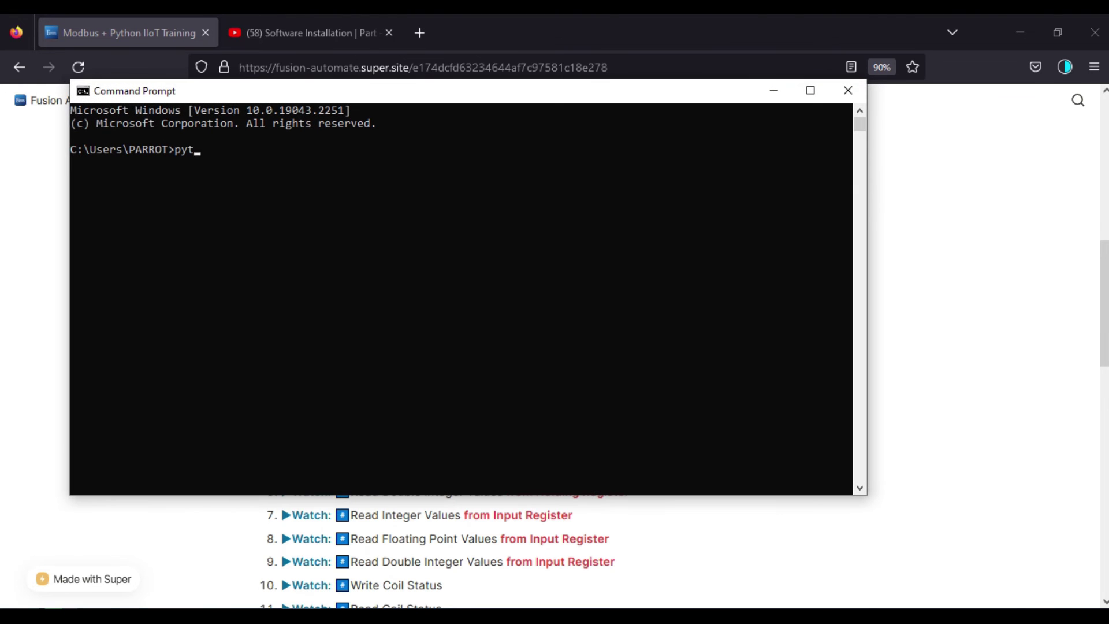
type("hon -m notrbook")
key("BackSpace")
key("BackSpace")
key("BackSpace")
key("BackSpace")
key("BackSpace")
type("ebook")
key("Return")
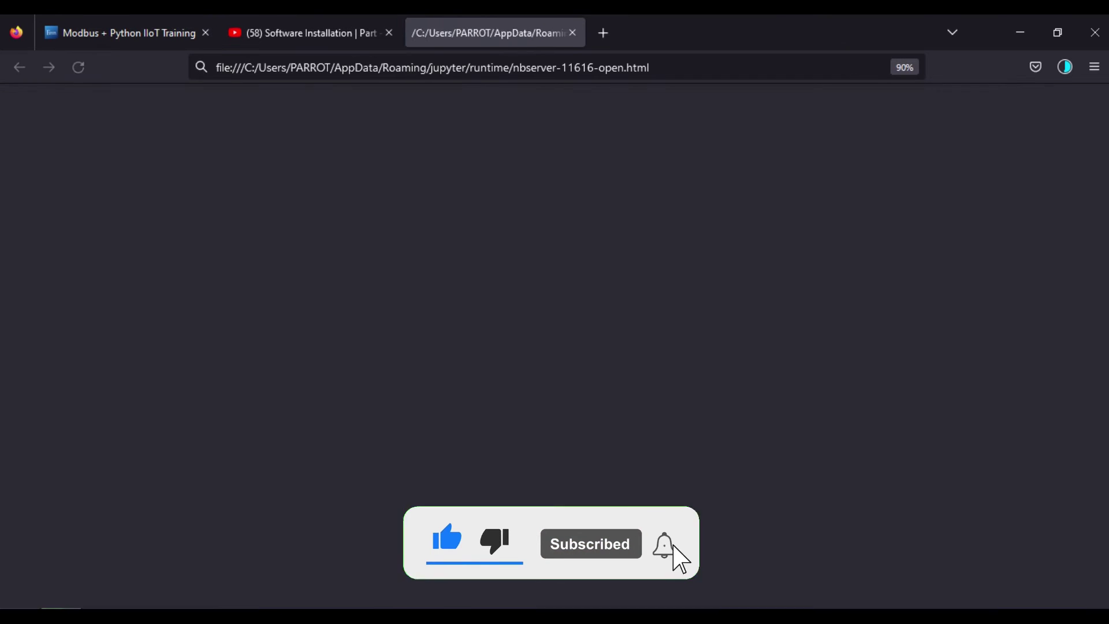
- Open the Python Notebook folder inside Desktop / Modbus + Python IIoT Training in Jupyter
left_click(160, 428)
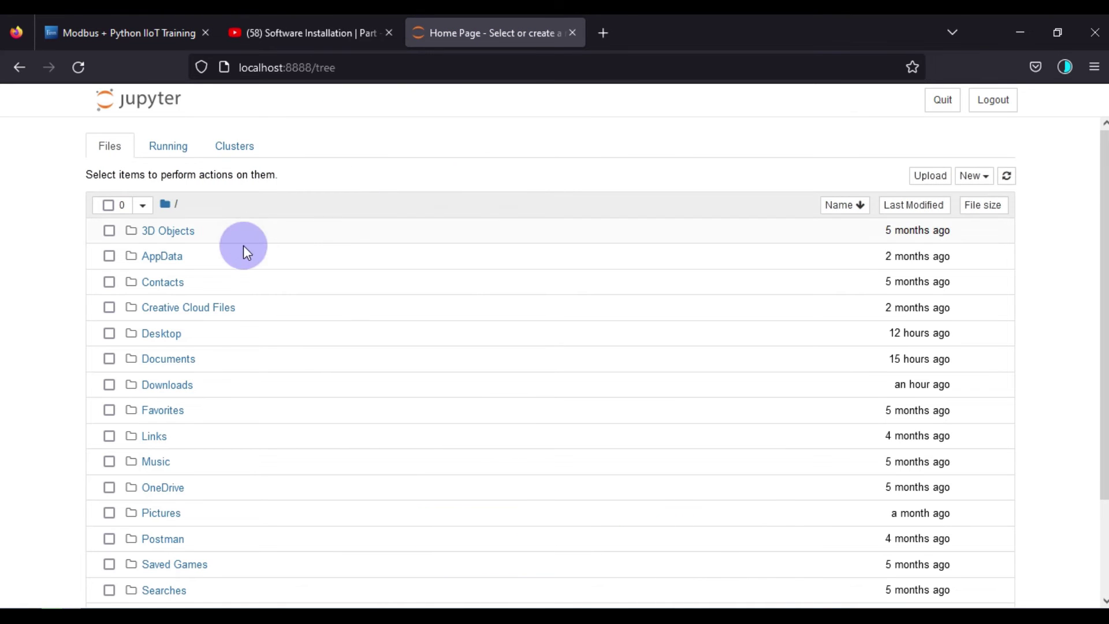
left_click(175, 333)
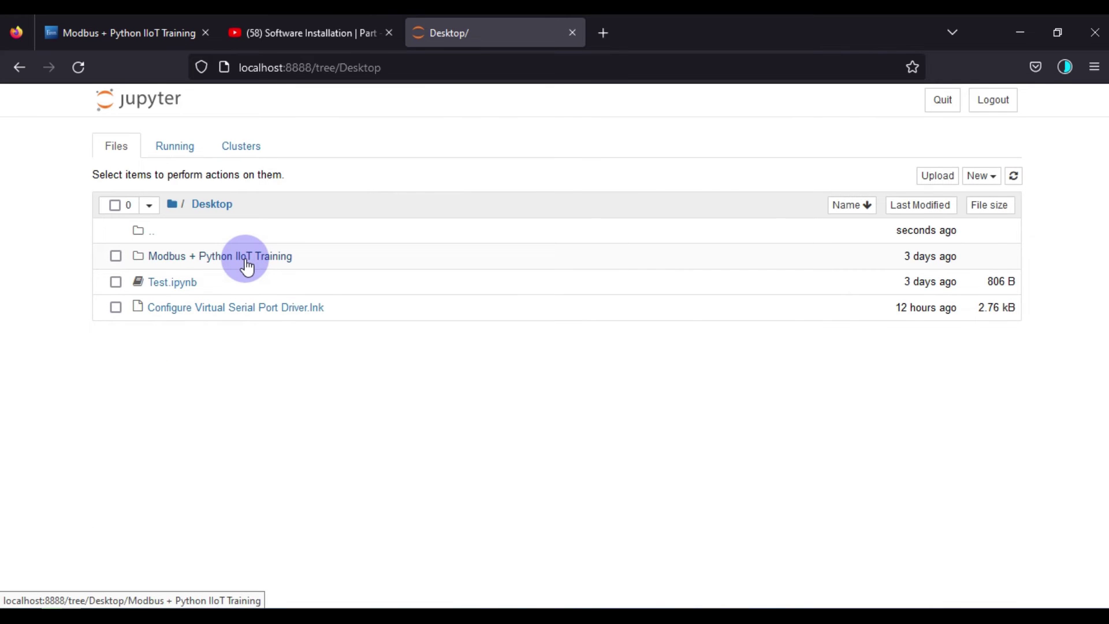
left_click(246, 264)
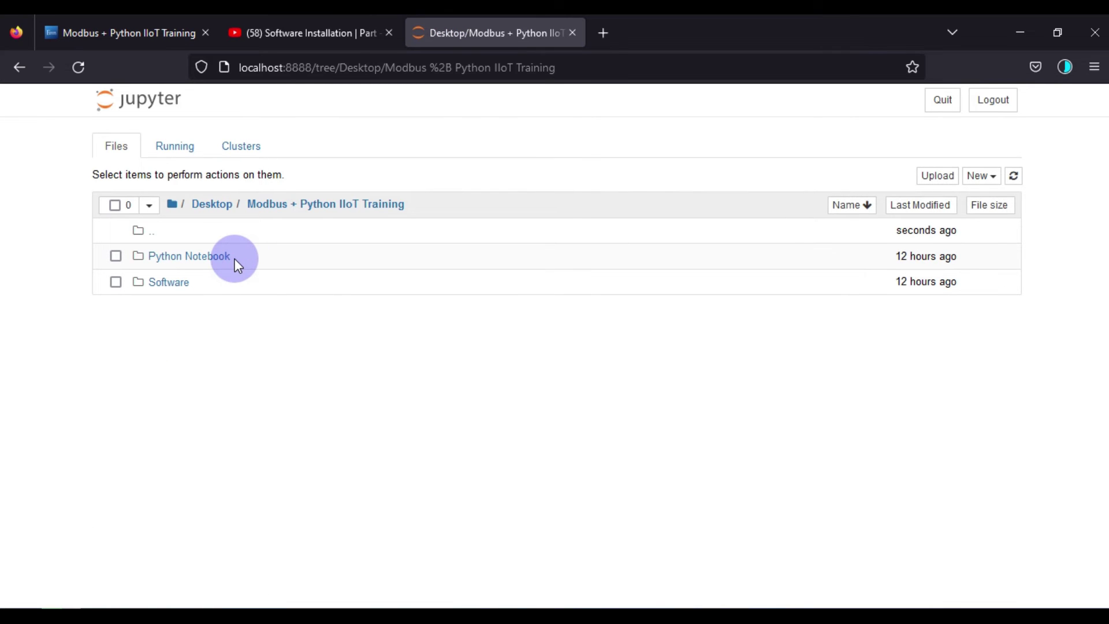
left_click(209, 265)
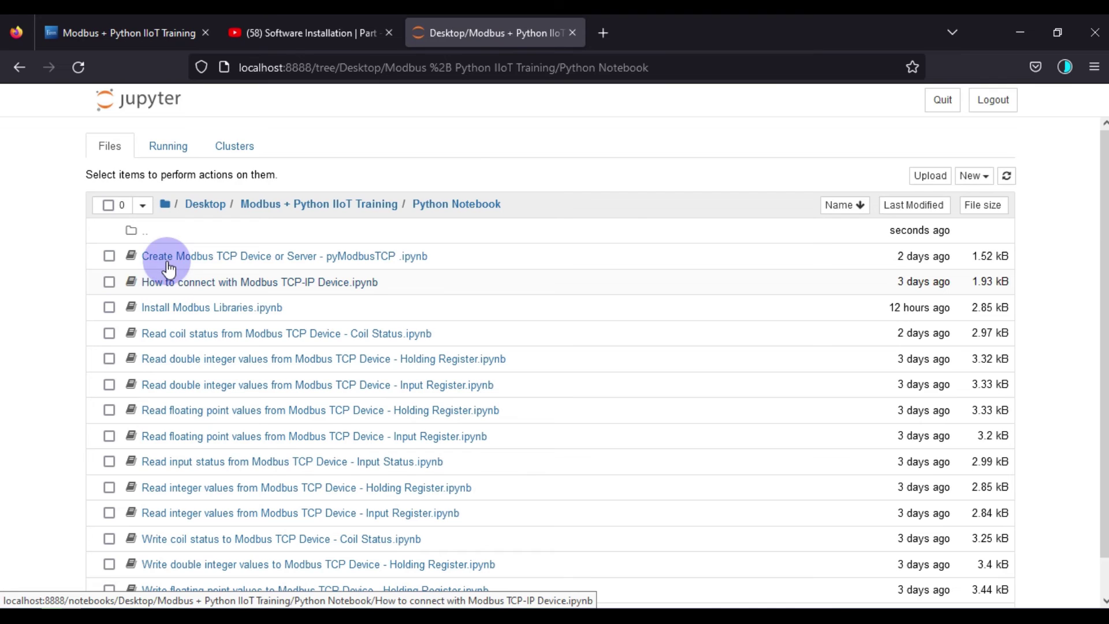
- Check the Python connection topic in the course outline and open the notebook "How to connect with Modbus TCP-IP Device.ipynb"
left_click(149, 23)
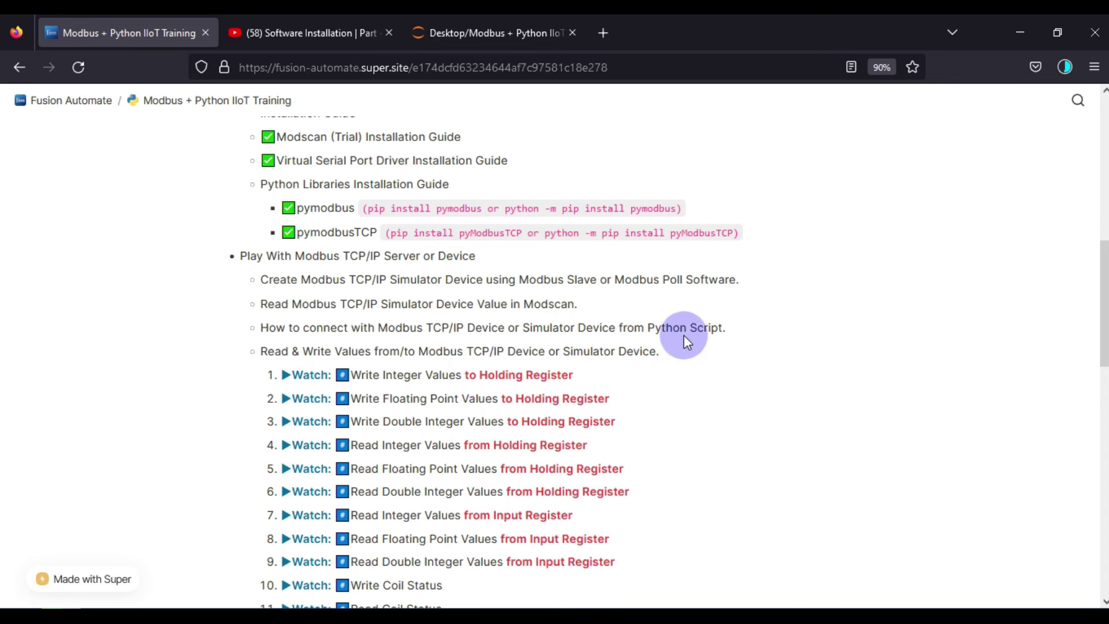
left_click(503, 34)
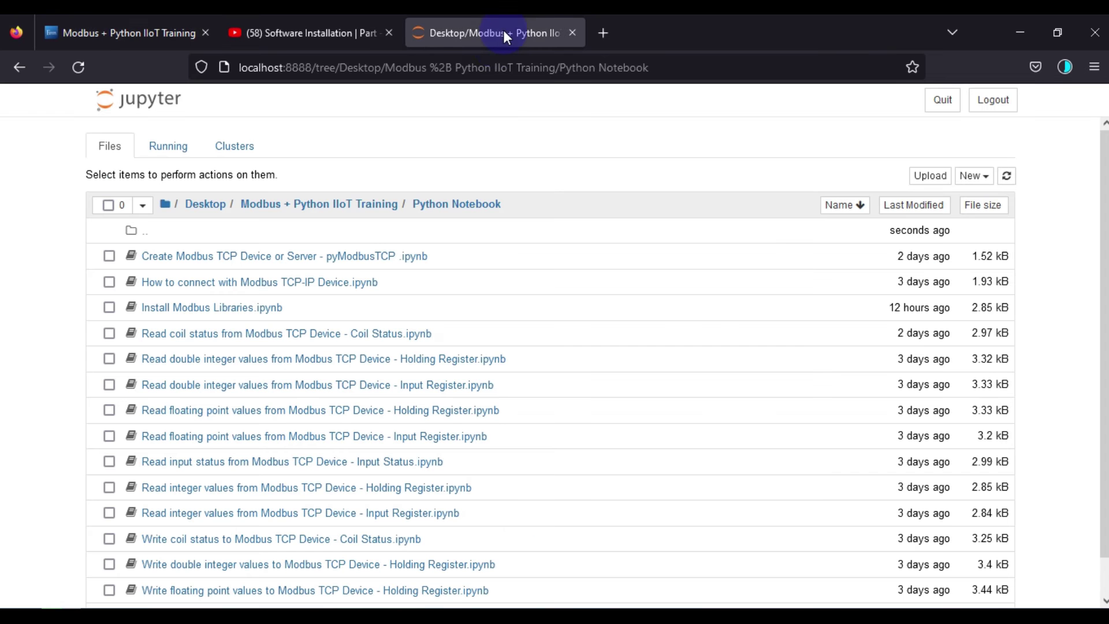
left_click(333, 283)
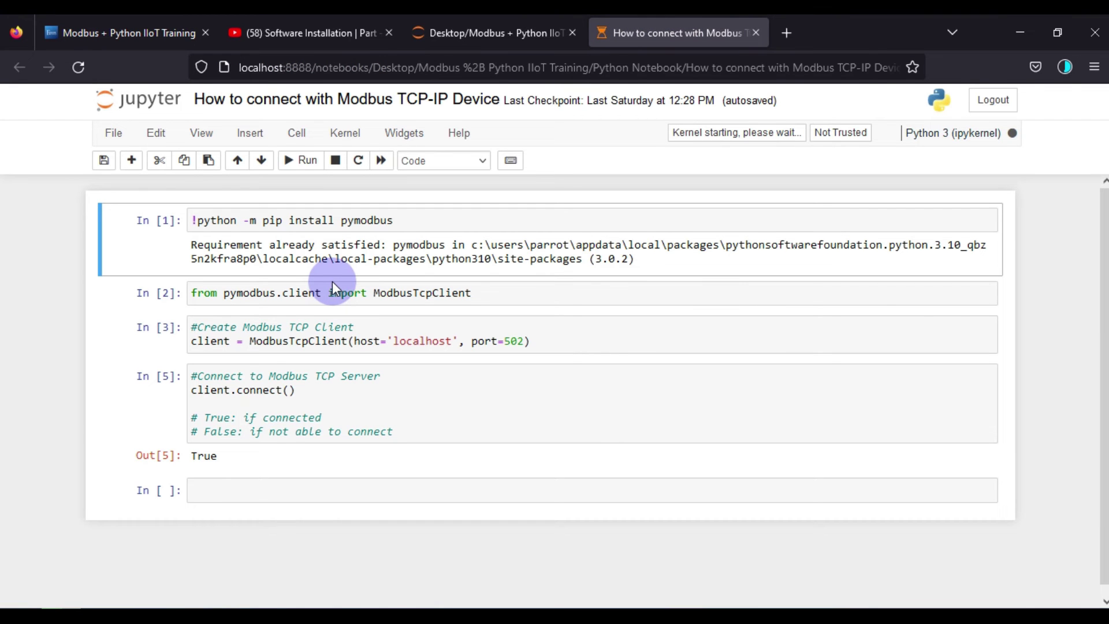
- Highlight the "!python -m pip install pymodbus" command in the first notebook cell and run that cell
left_click(396, 221)
double_click(359, 220)
left_click(394, 220)
left_click(194, 222, "shift")
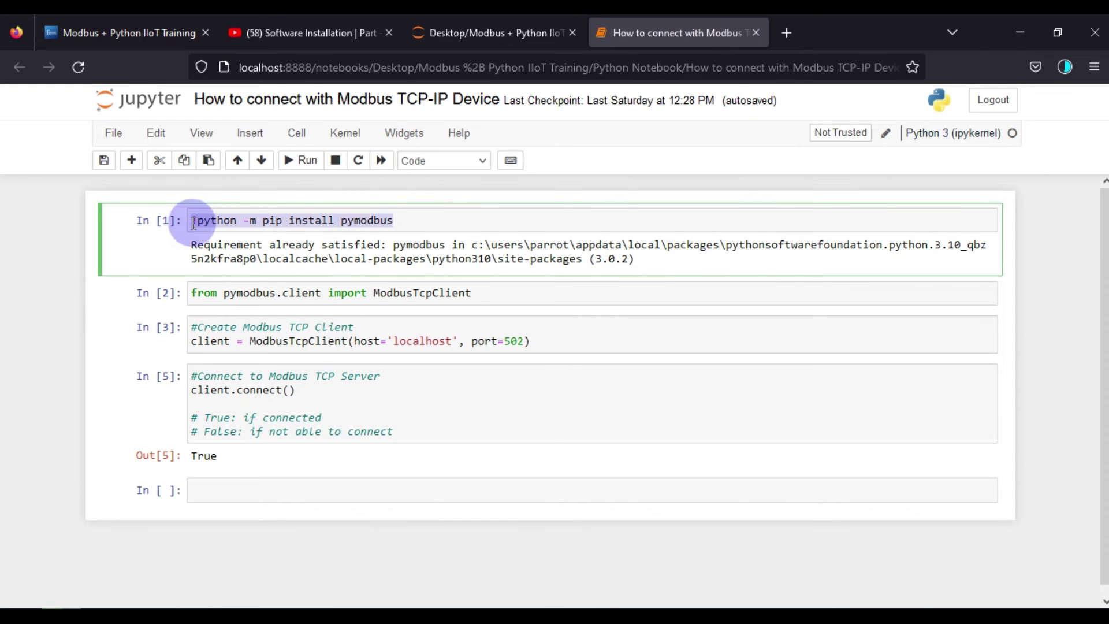
left_click(322, 220)
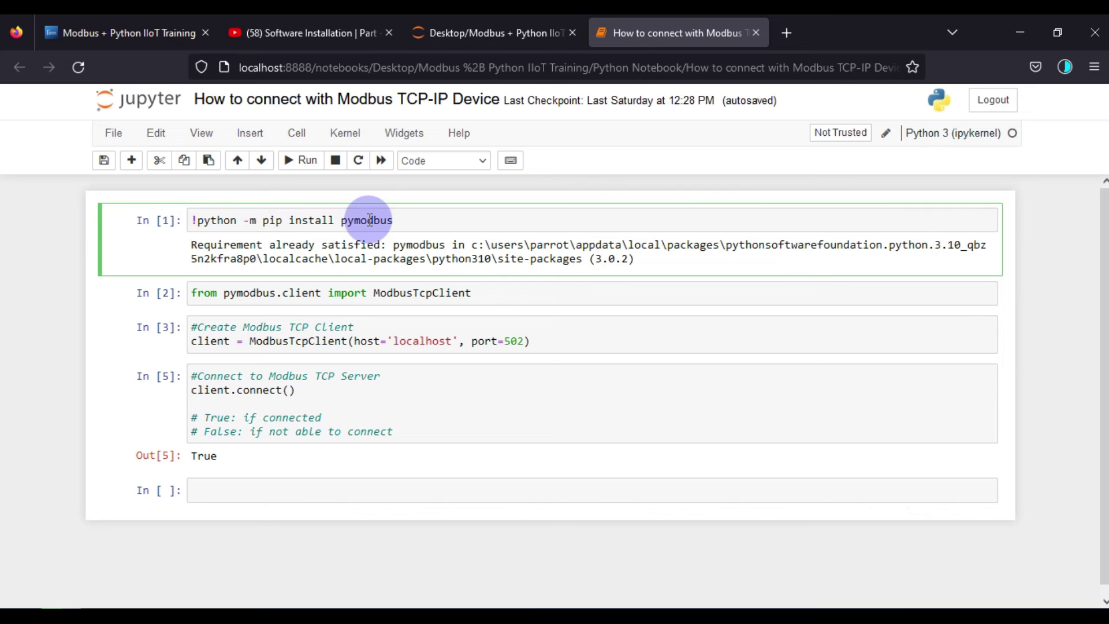
left_click(420, 225)
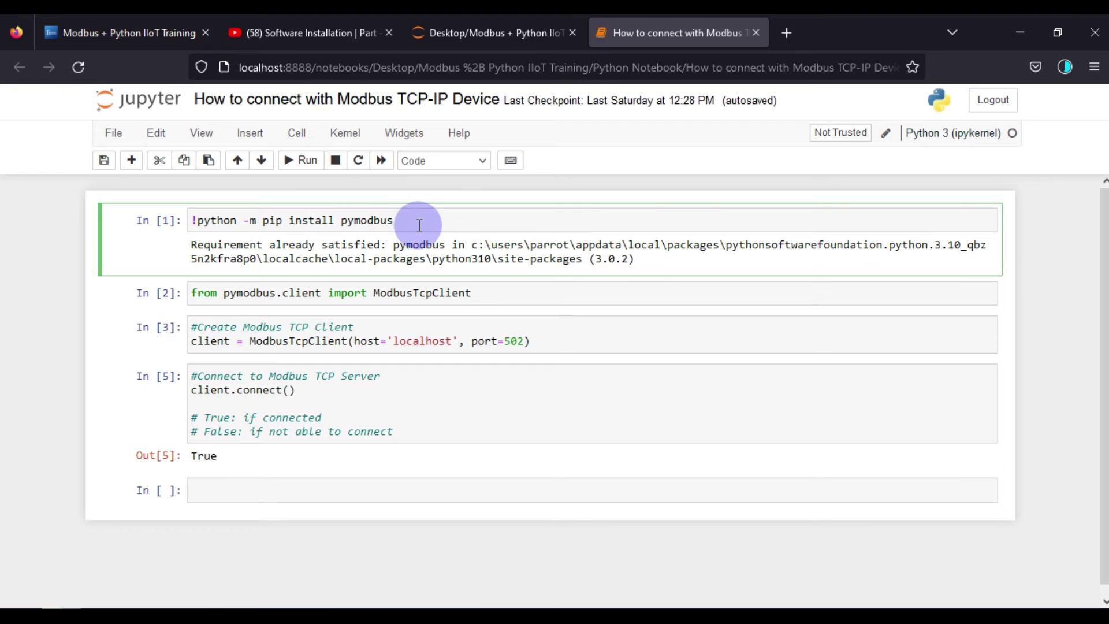
key("shift+Return")
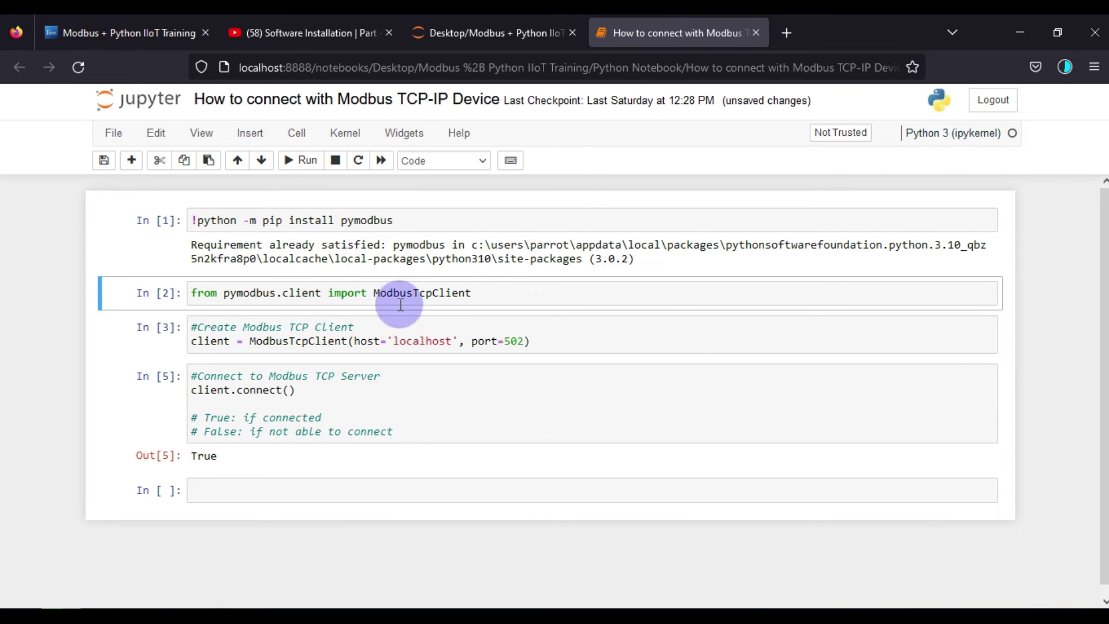
- Highlight ModbusTcpClient and pymodbus in the import cell and run the cell
left_click_drag(485, 290, 373, 298)
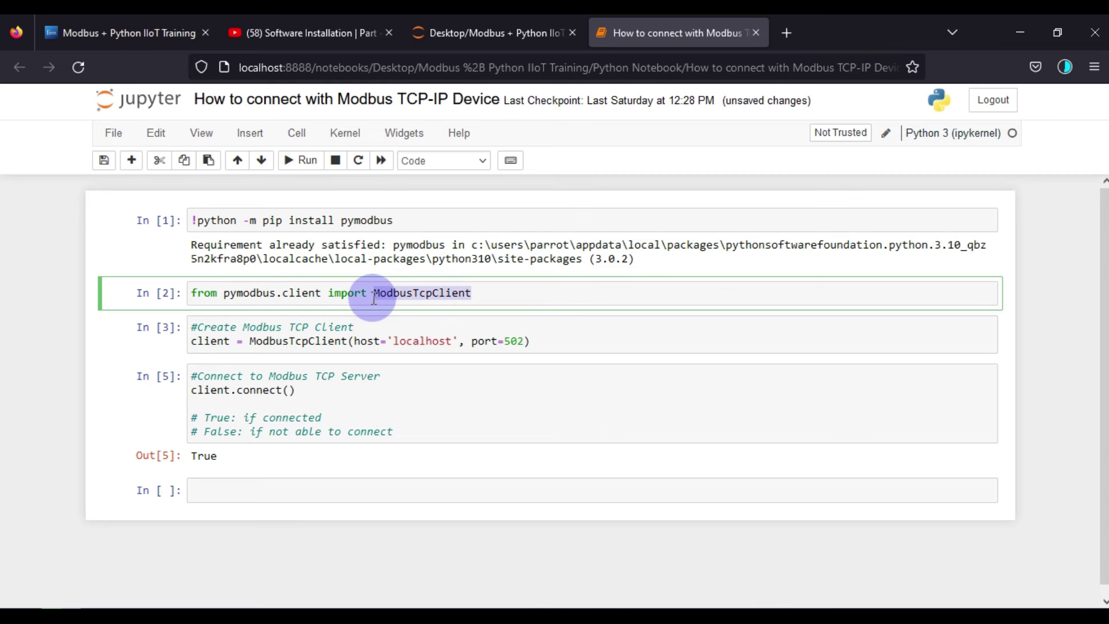
double_click(244, 293)
left_click(328, 298)
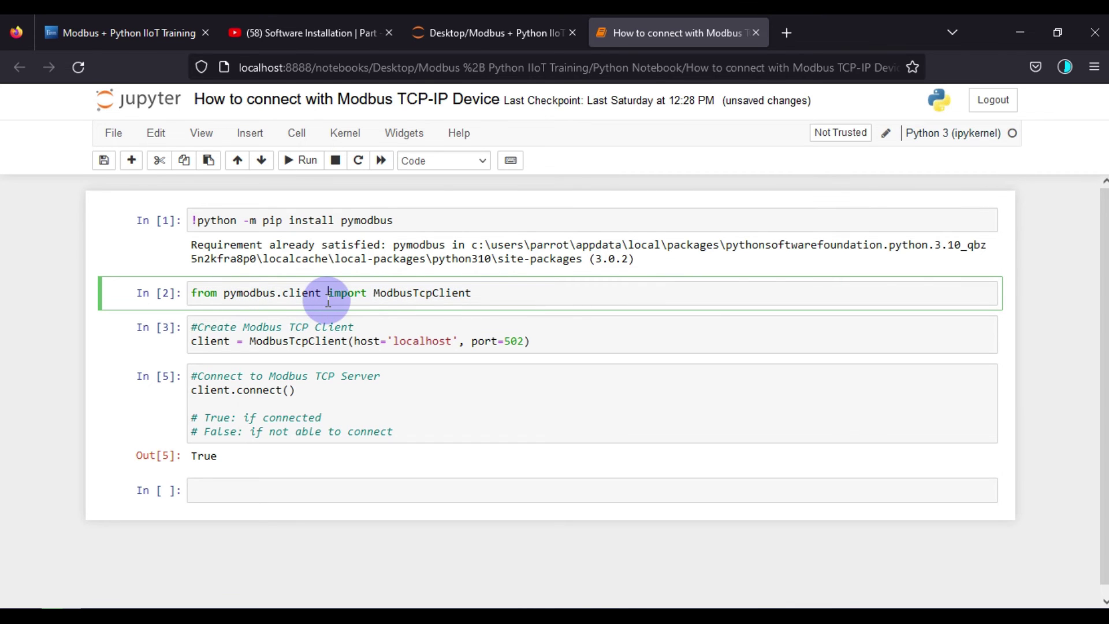
left_click(327, 305)
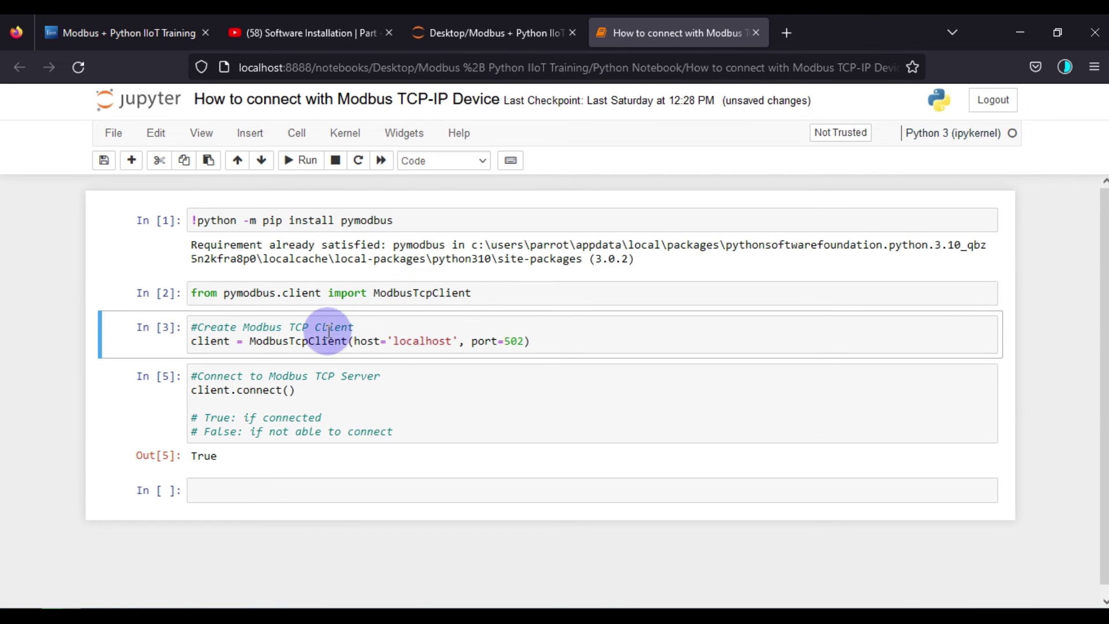
- Highlight the client variable, ModbusTcpClient, host 'localhost' and port 502 in the client creation cell and run the cell
left_click_drag(542, 342, 195, 332)
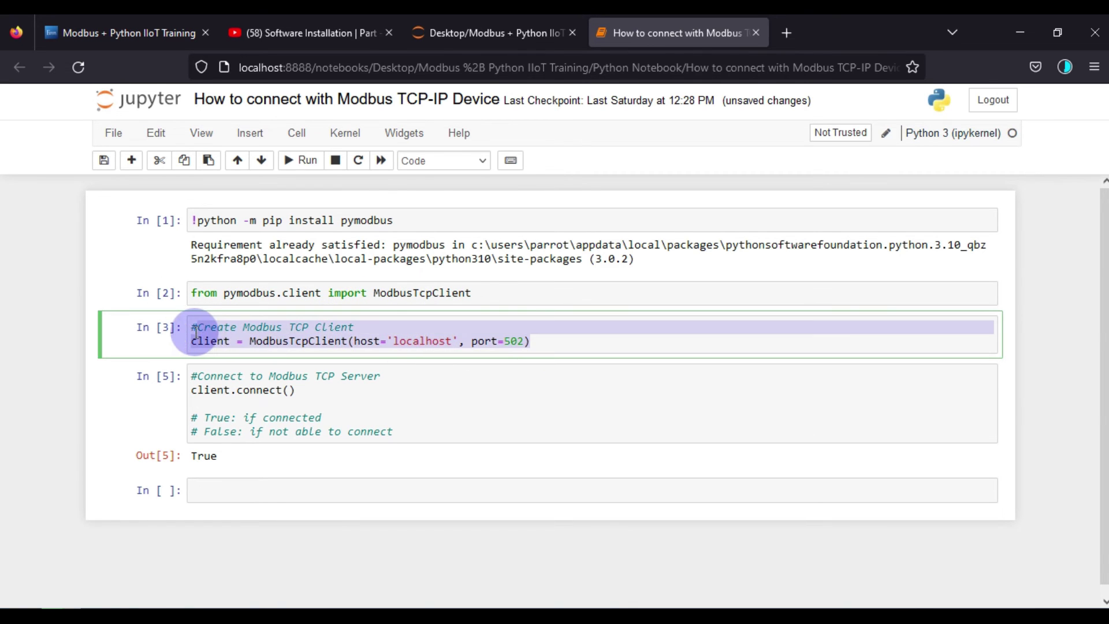
double_click(202, 341)
double_click(274, 340)
double_click(367, 341)
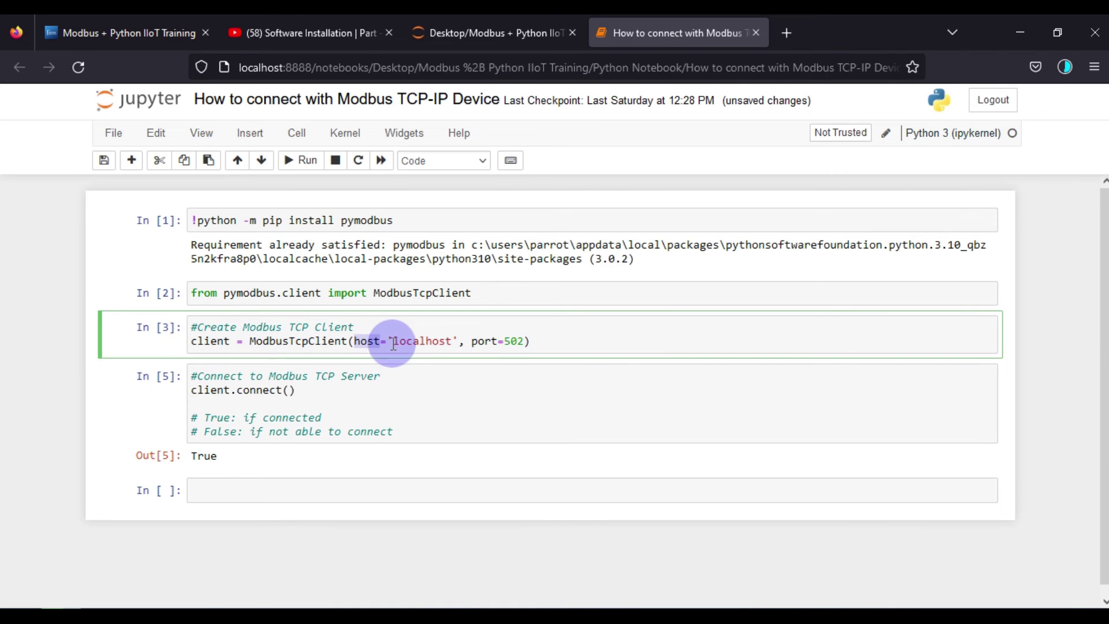
double_click(409, 342)
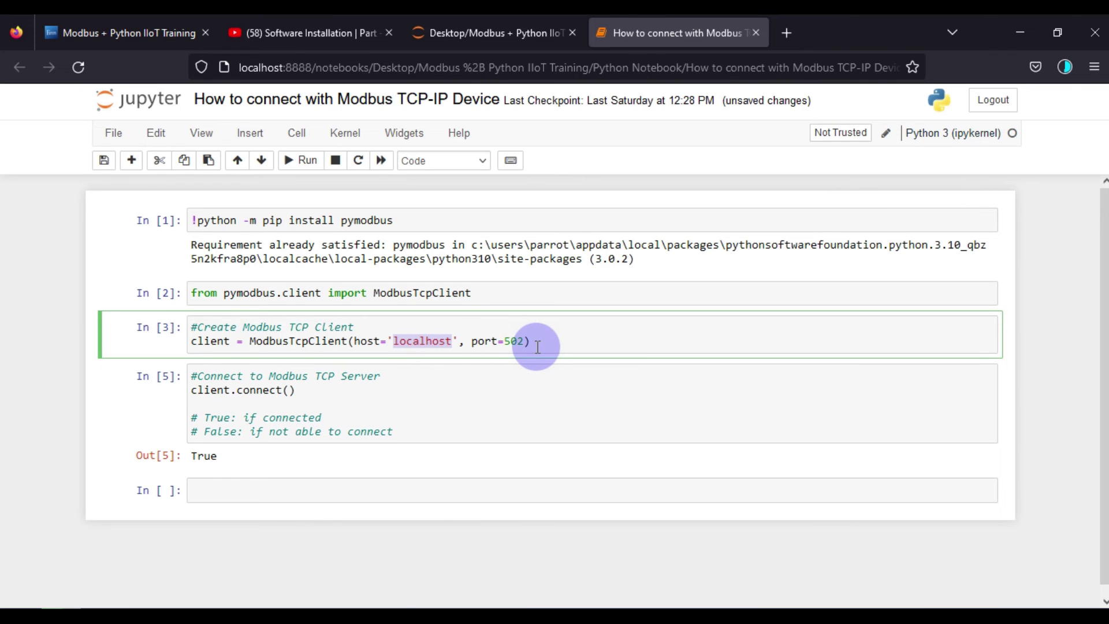
double_click(512, 341)
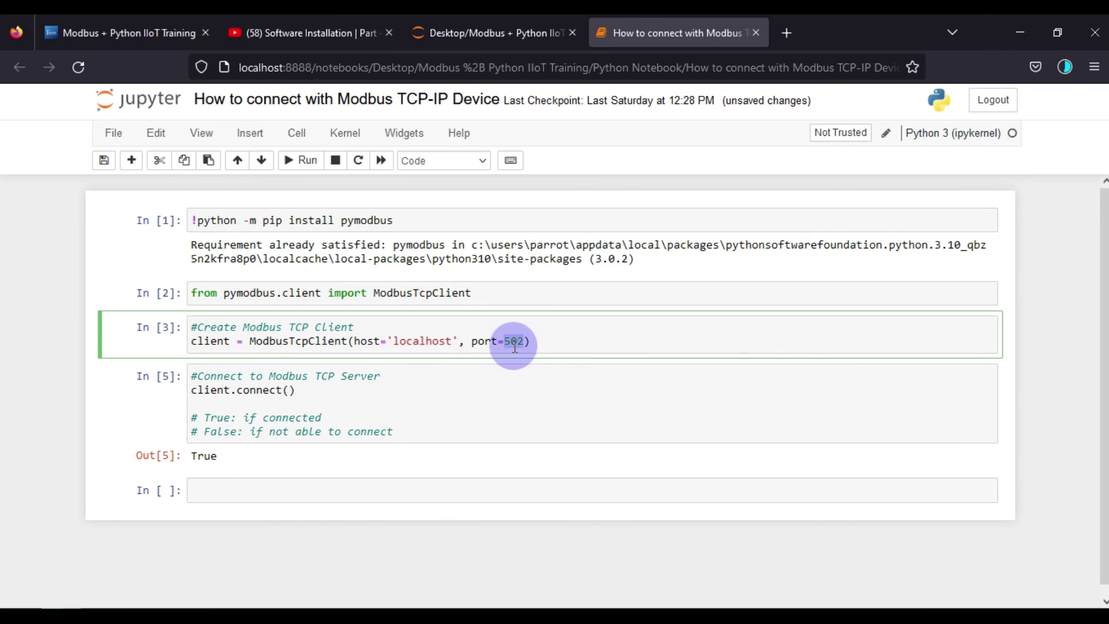
left_click(535, 345)
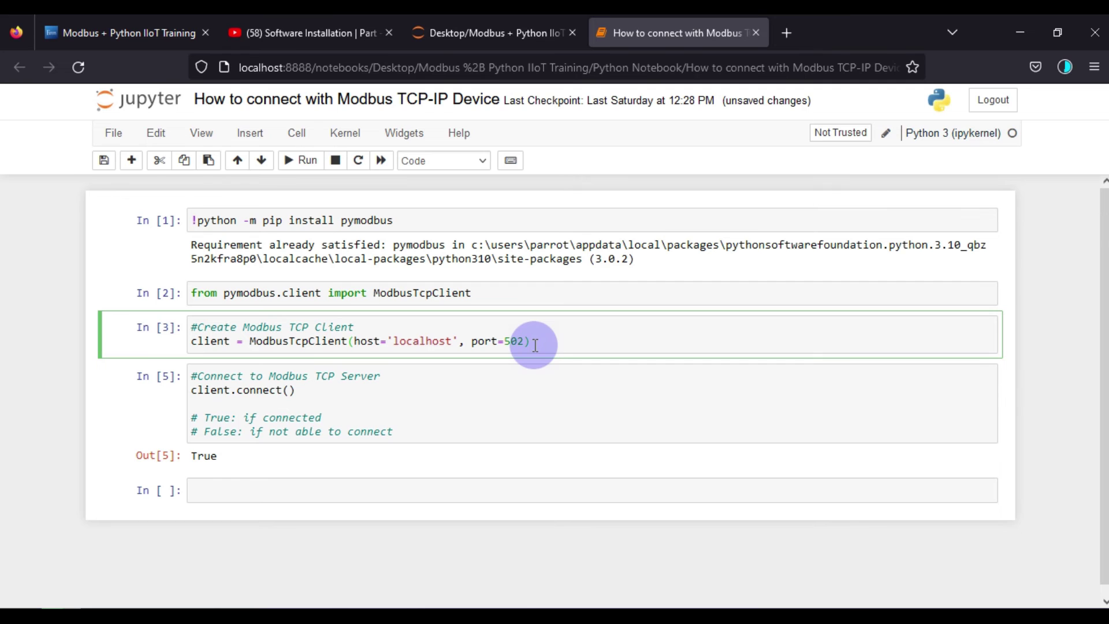
key("shift+Return")
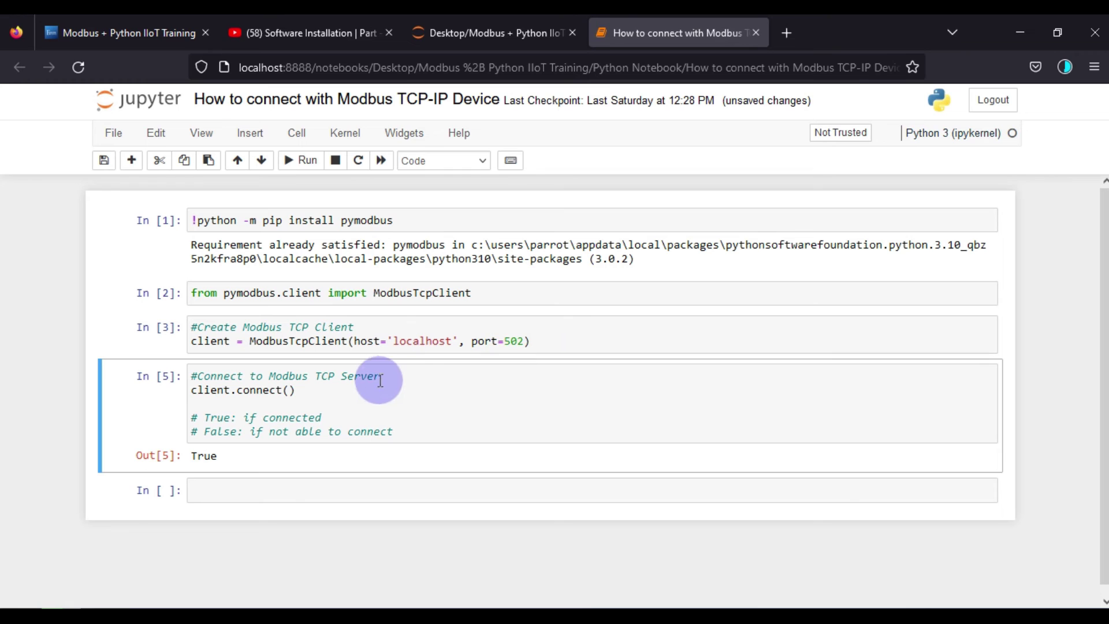
- Run the client.connect() cell and compare its output with the connection status in Modbus Slave
left_click_drag(343, 389, 195, 390)
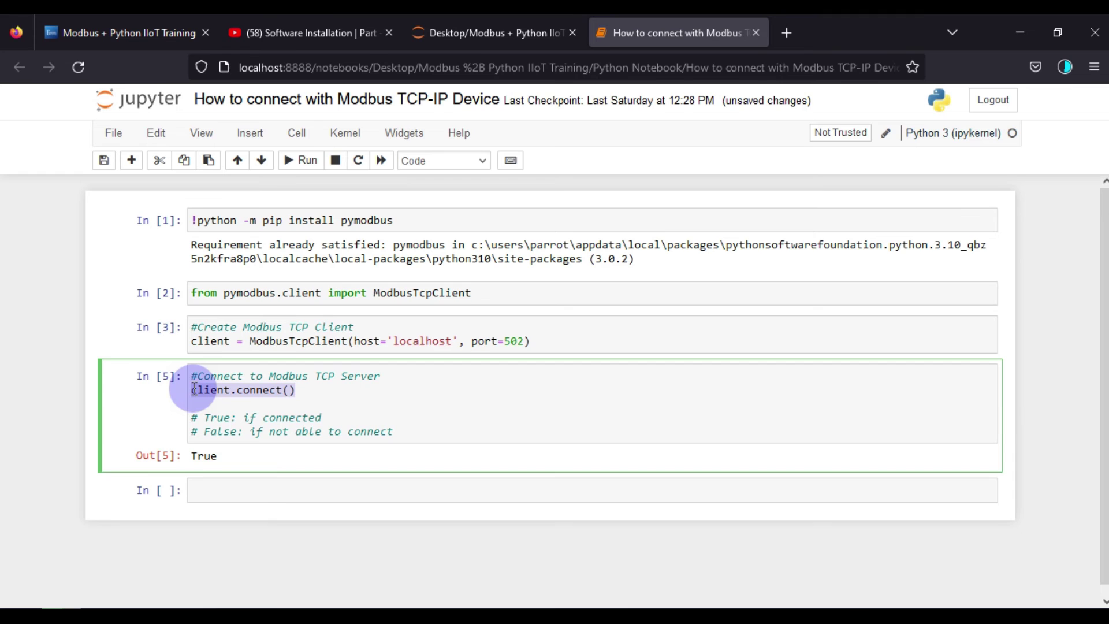
key("shift+Return")
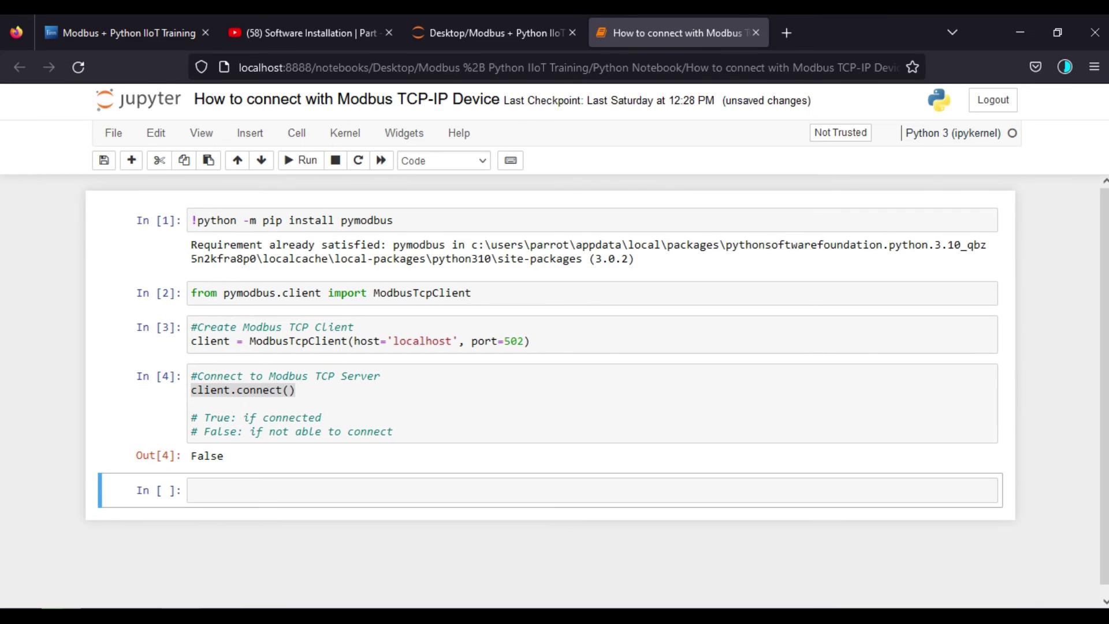
left_click(179, 552)
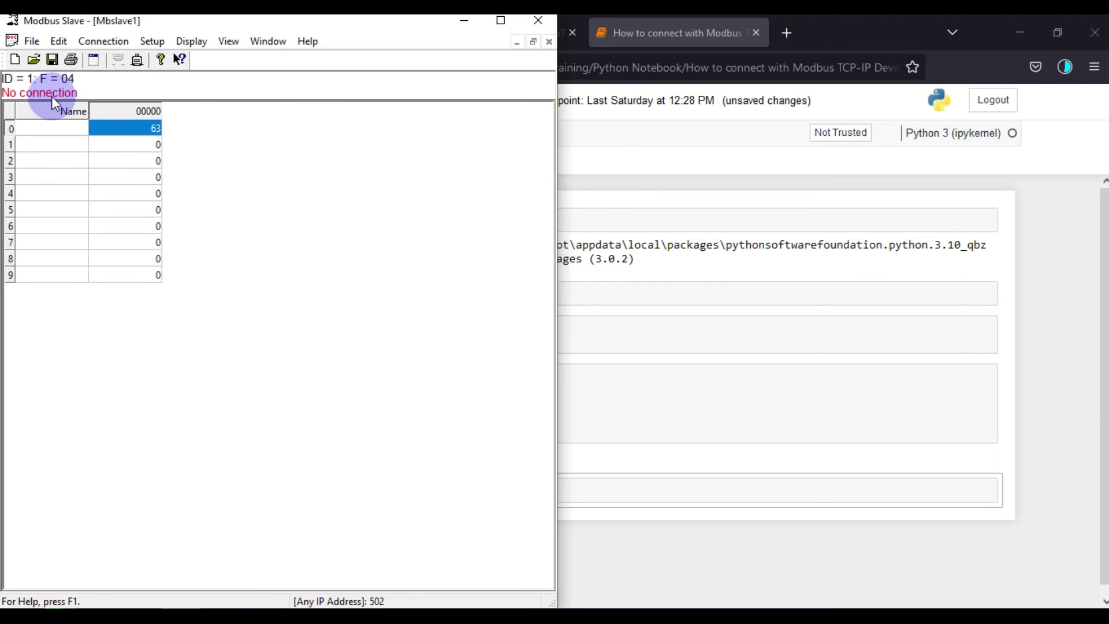
left_click(813, 469)
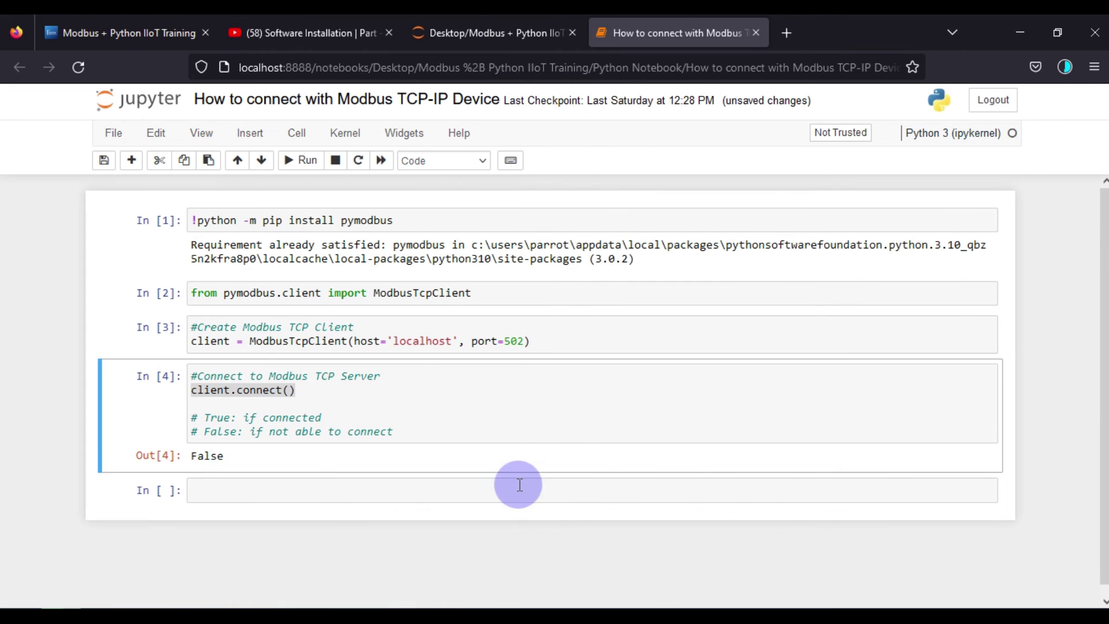
double_click(221, 460)
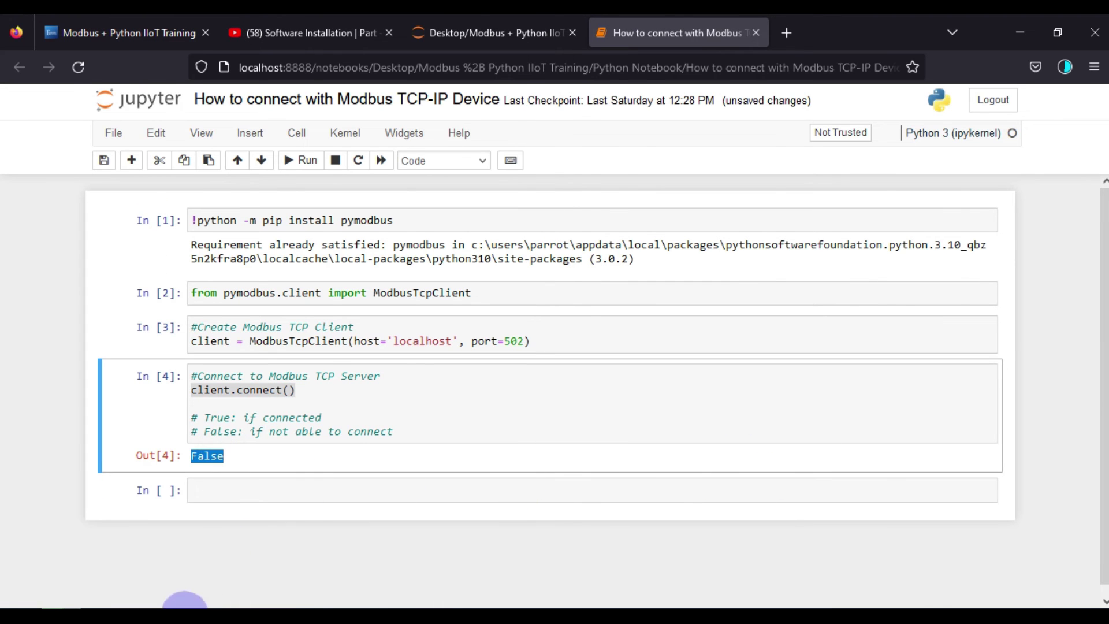
- Switch to Modbus Slave and connect it over Modbus TCP/IP on port 502
left_click(185, 603)
left_click(106, 42)
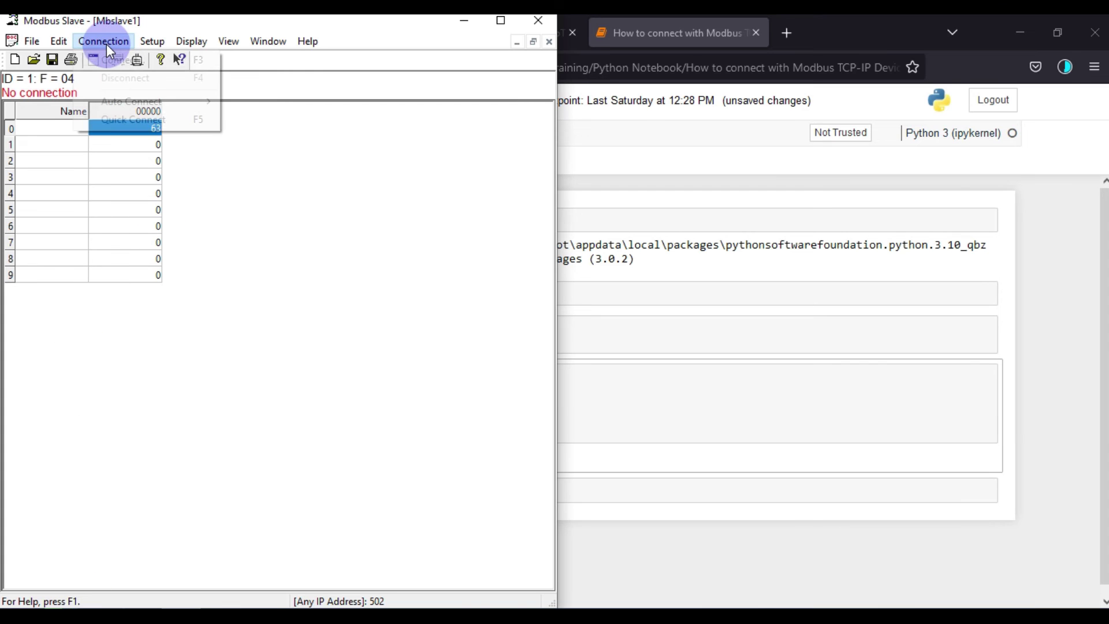
left_click(117, 58)
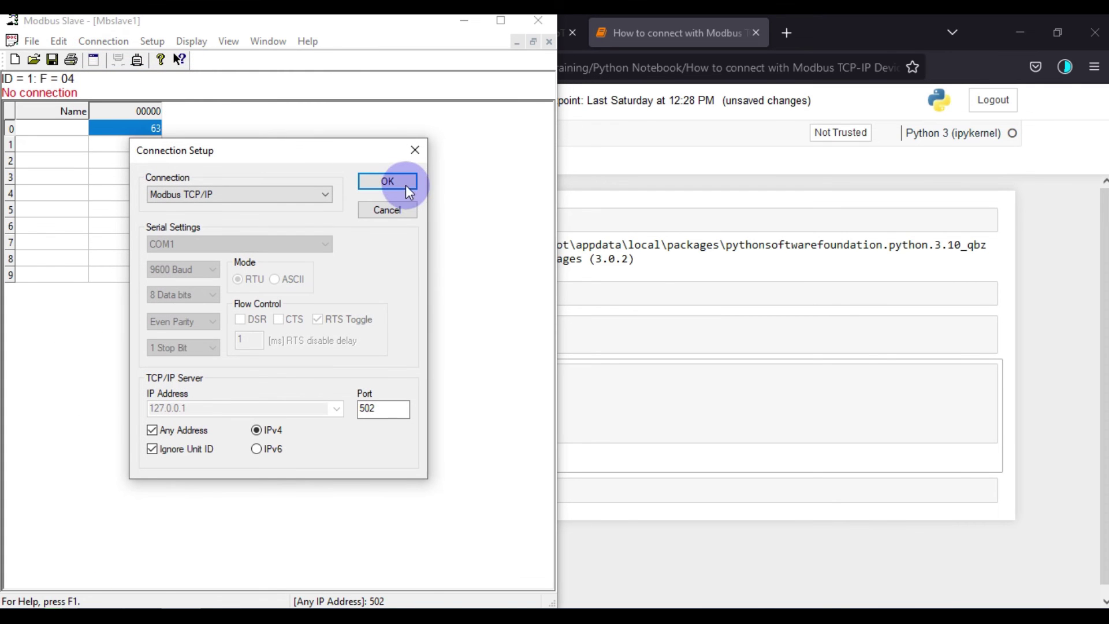
left_click(401, 184)
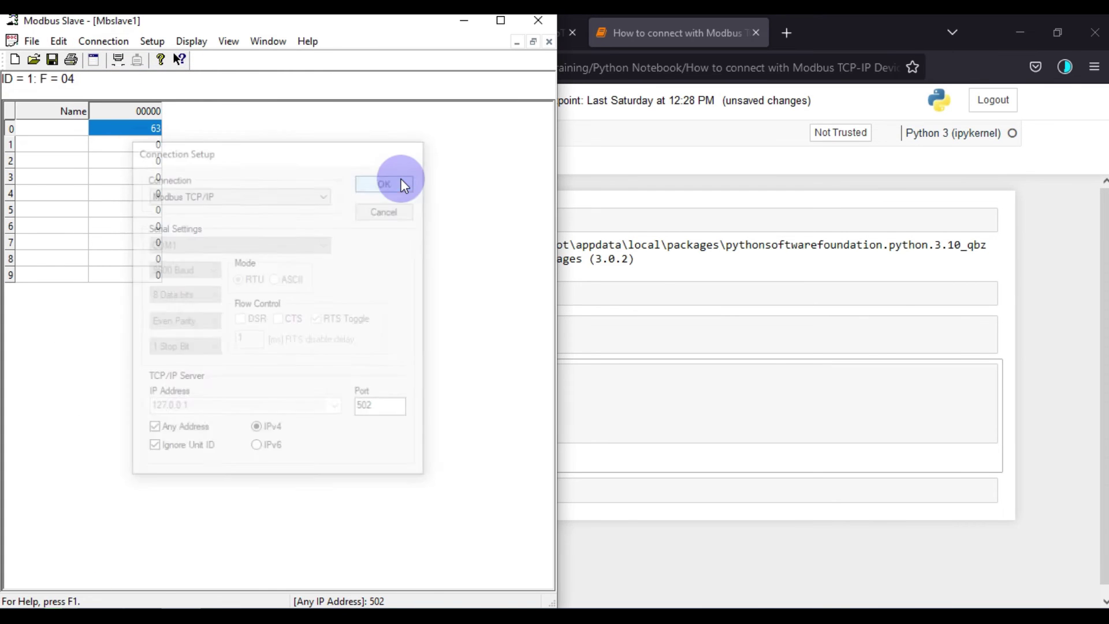
- Rerun the client.connect() cell in the notebook and check its output against the Modbus Slave connection
left_click(788, 416)
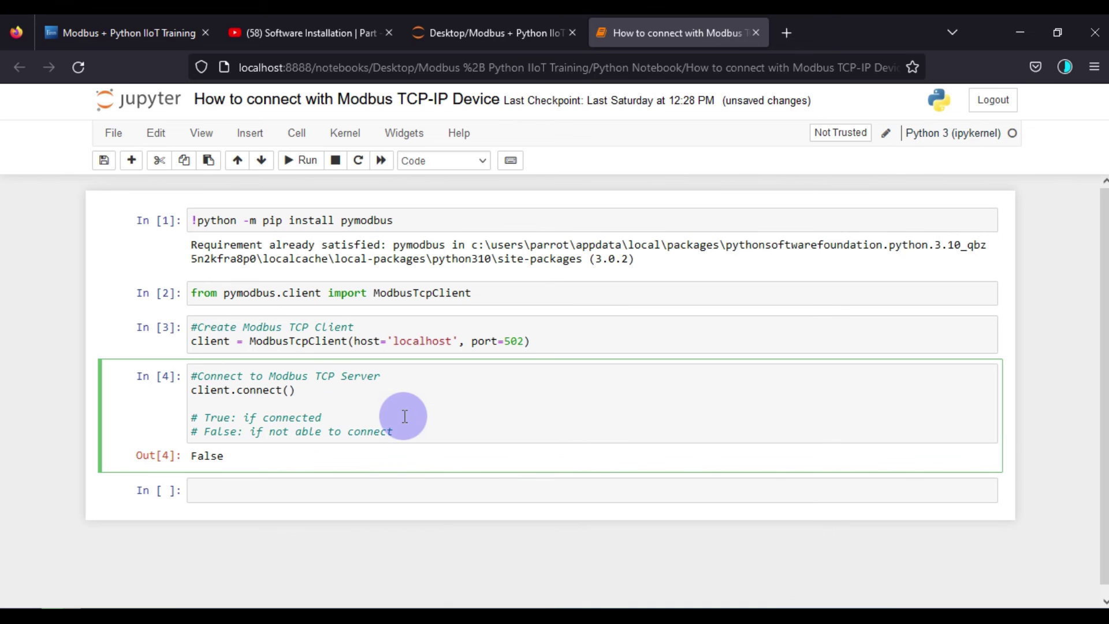
key("shift+Return")
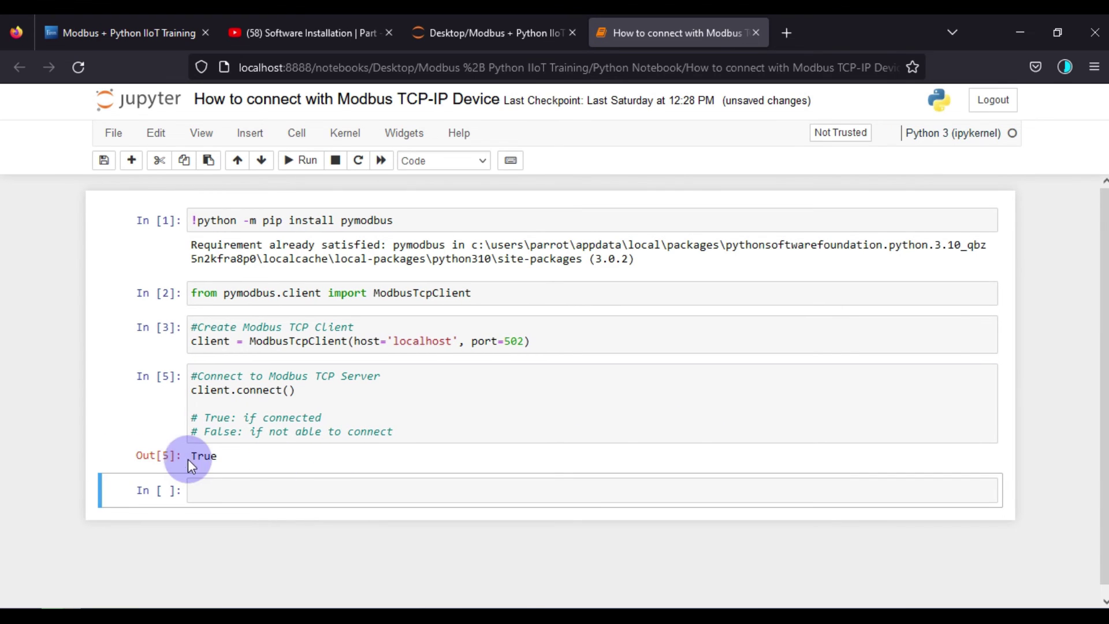
double_click(197, 456)
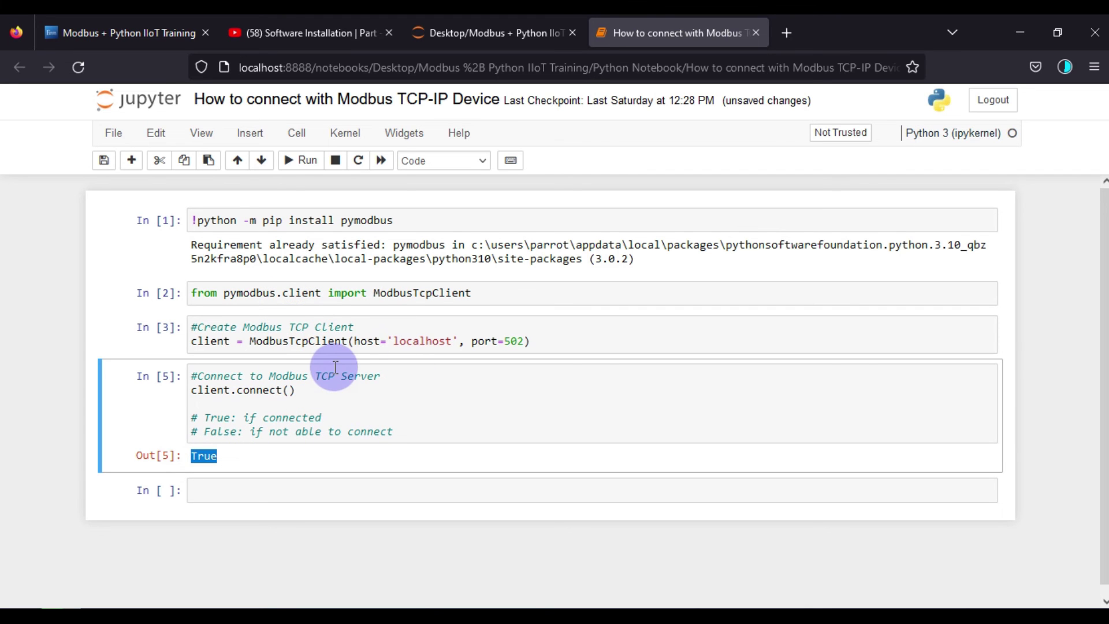
left_click(193, 604)
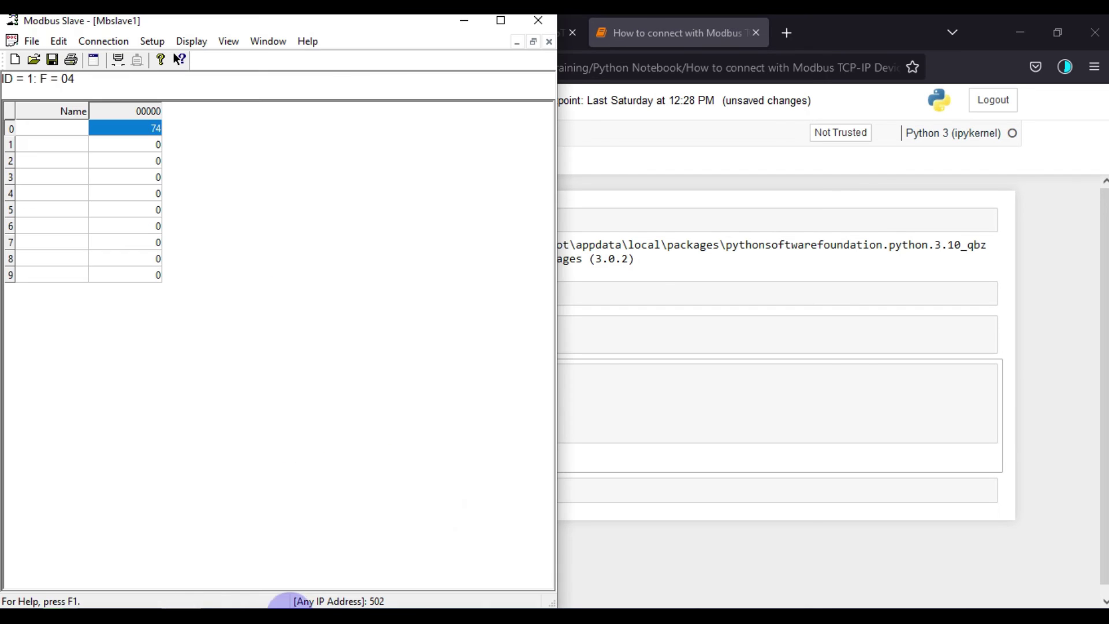
left_click(717, 418)
double_click(204, 456)
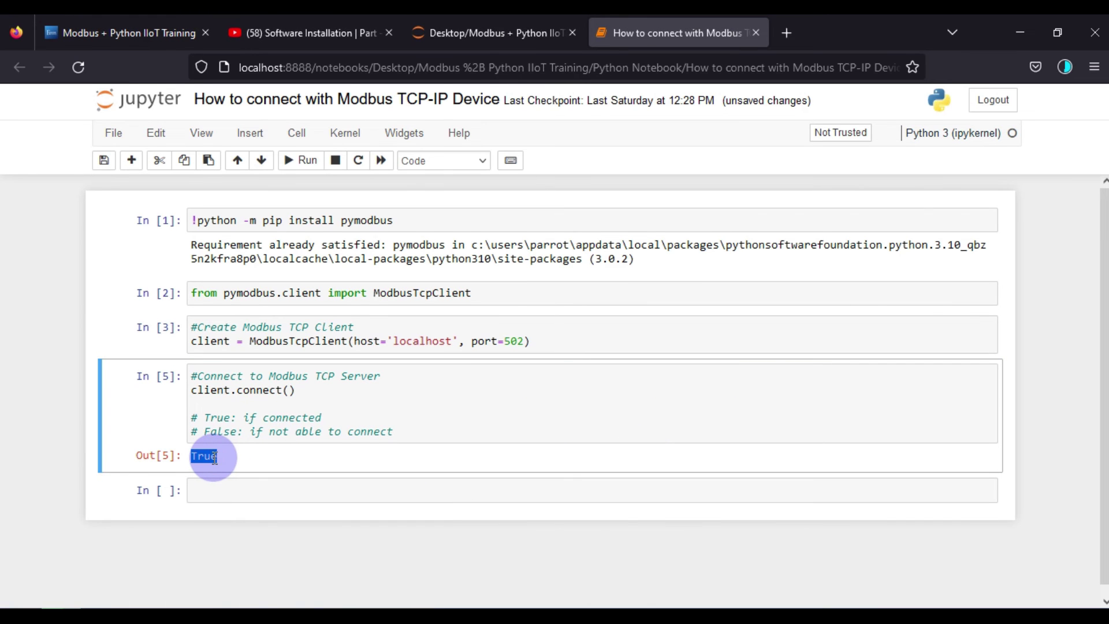
- Switch to Modbus Slave and disconnect its Modbus TCP/IP connection
left_click(193, 604)
left_click(104, 41)
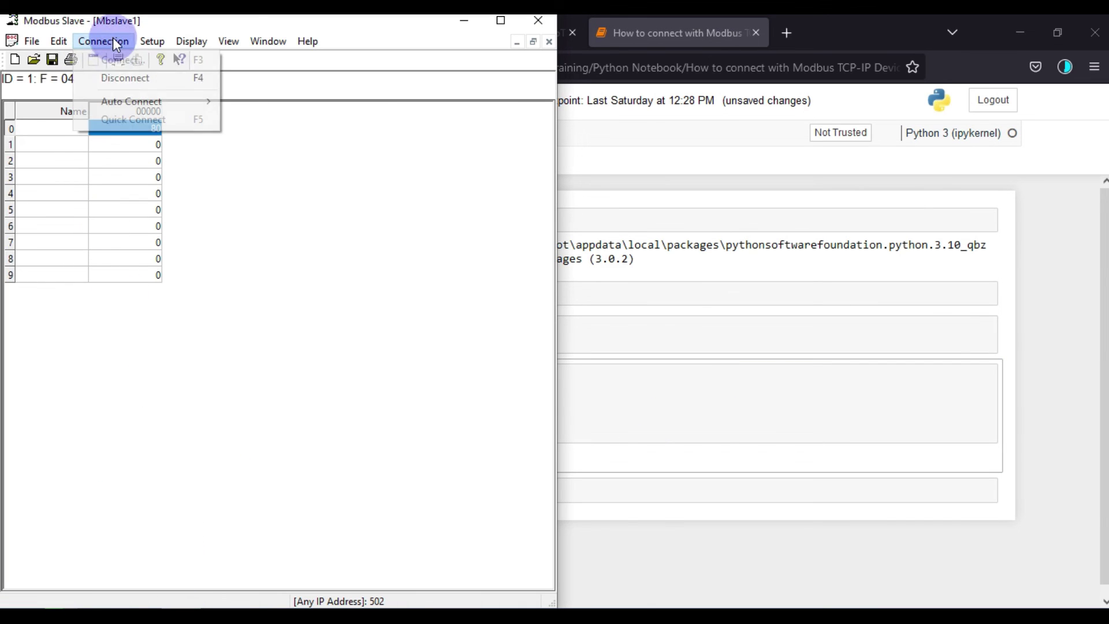
left_click(116, 79)
- Rerun the client creation and client.connect() cells and check the output against the Modbus Slave status
left_click(644, 375)
key("shift+Return")
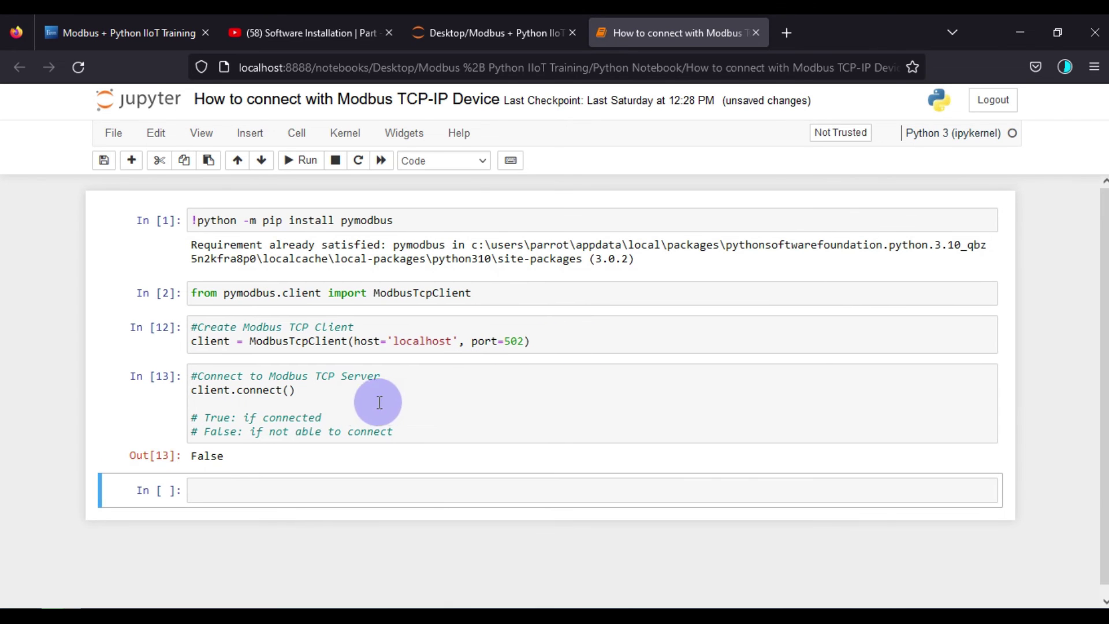
double_click(199, 455)
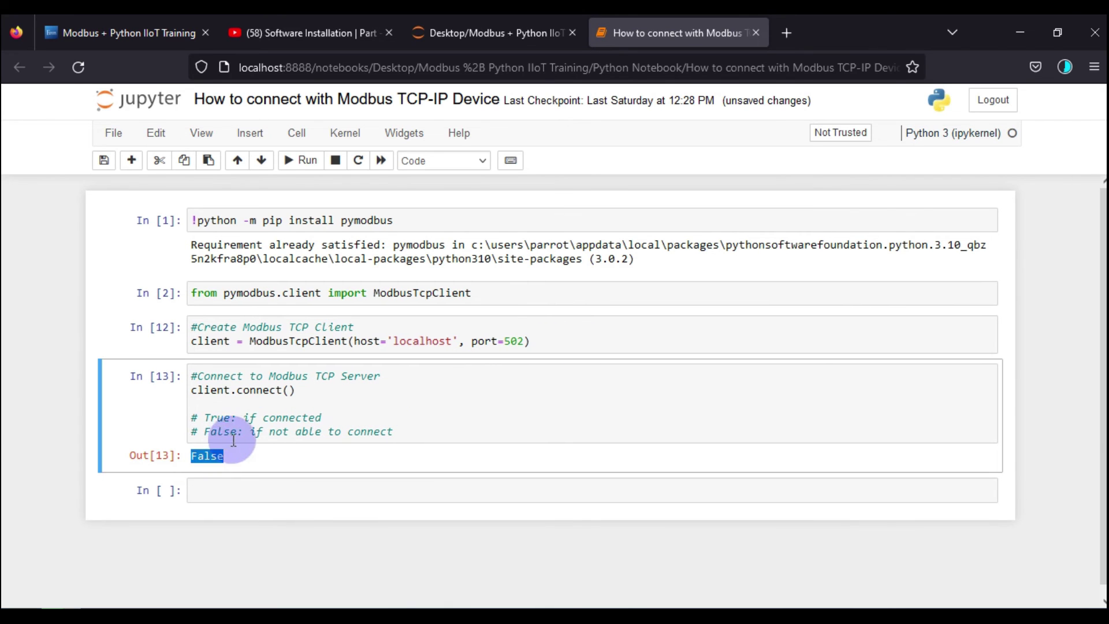
left_click(179, 606)
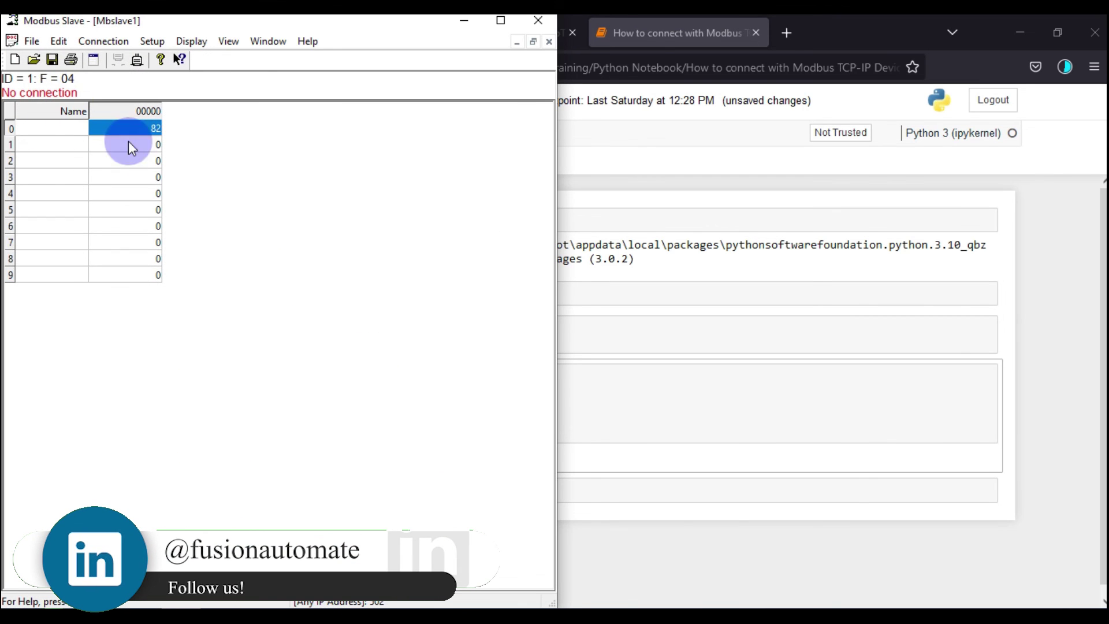
left_click(758, 416)
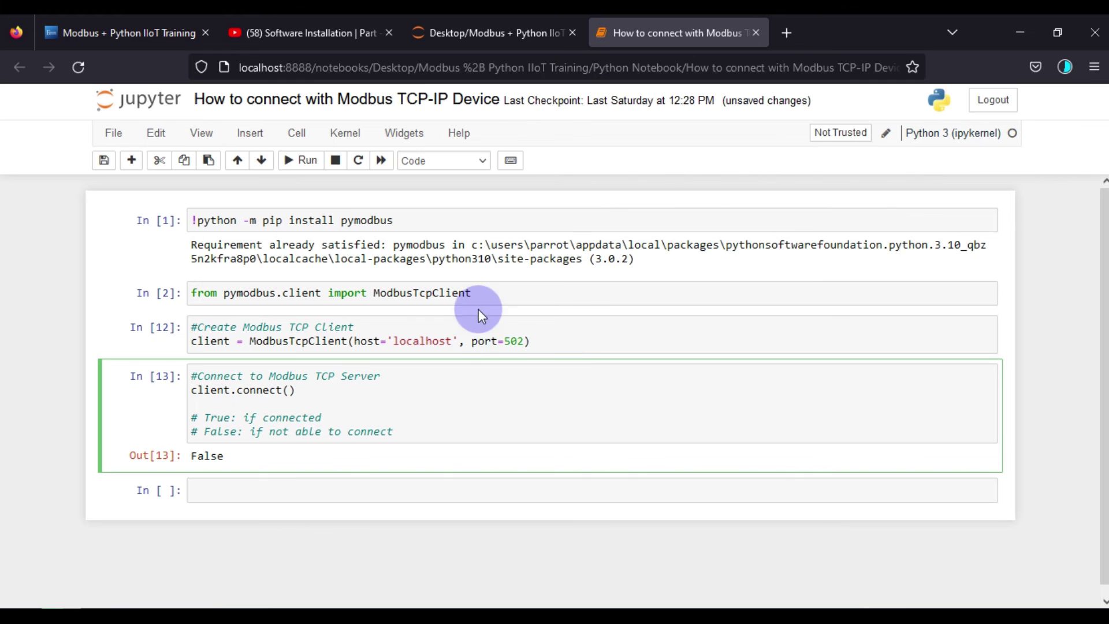
- Review the ModbusTcpClient import and highlight the host and port arguments in the client creation cell
left_click_drag(473, 292, 375, 291)
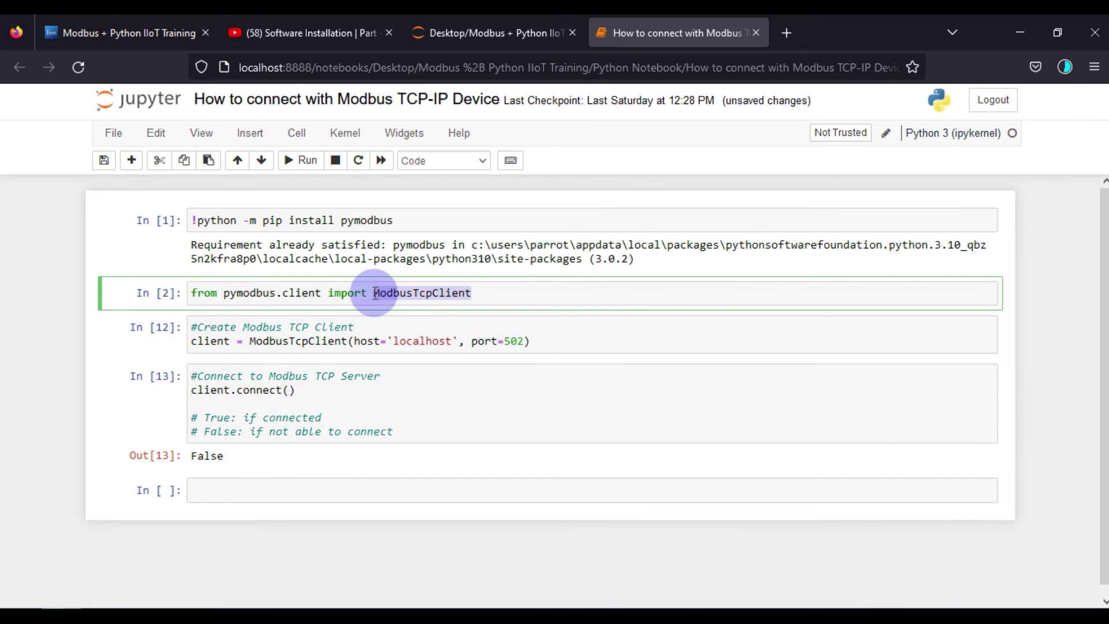
double_click(341, 341)
left_click_drag(553, 343, 179, 331)
left_click(275, 341)
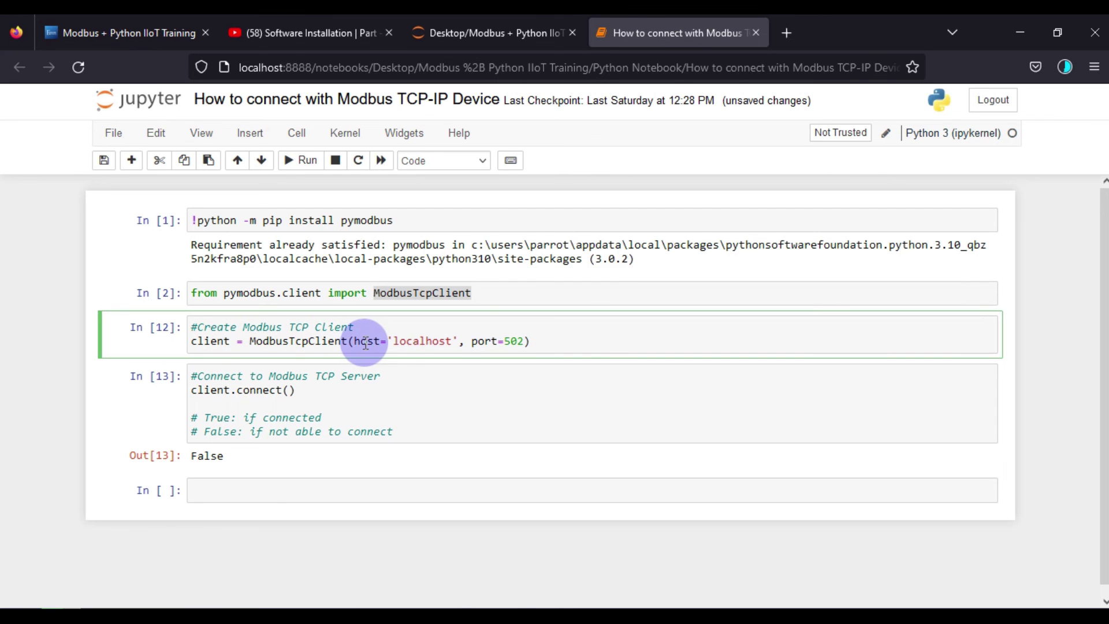
double_click(366, 341)
double_click(407, 341)
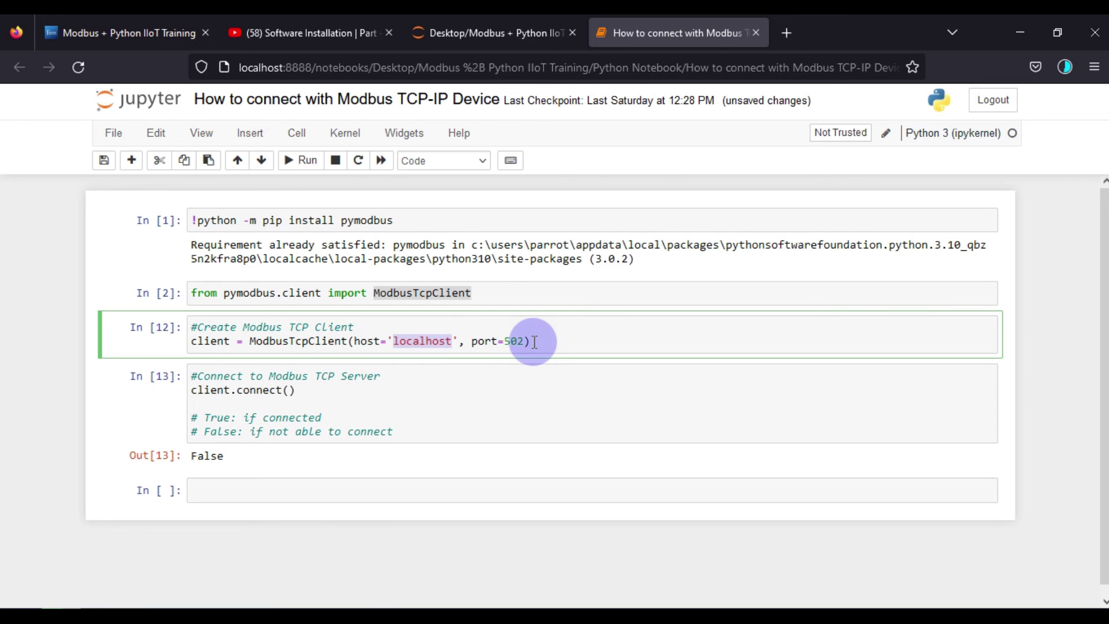
double_click(508, 342)
key("shift+Return")
- Switch to Modbus Slave and open its Connection Setup dialog to check the server's IP address and port
left_click(180, 608)
left_click(108, 39)
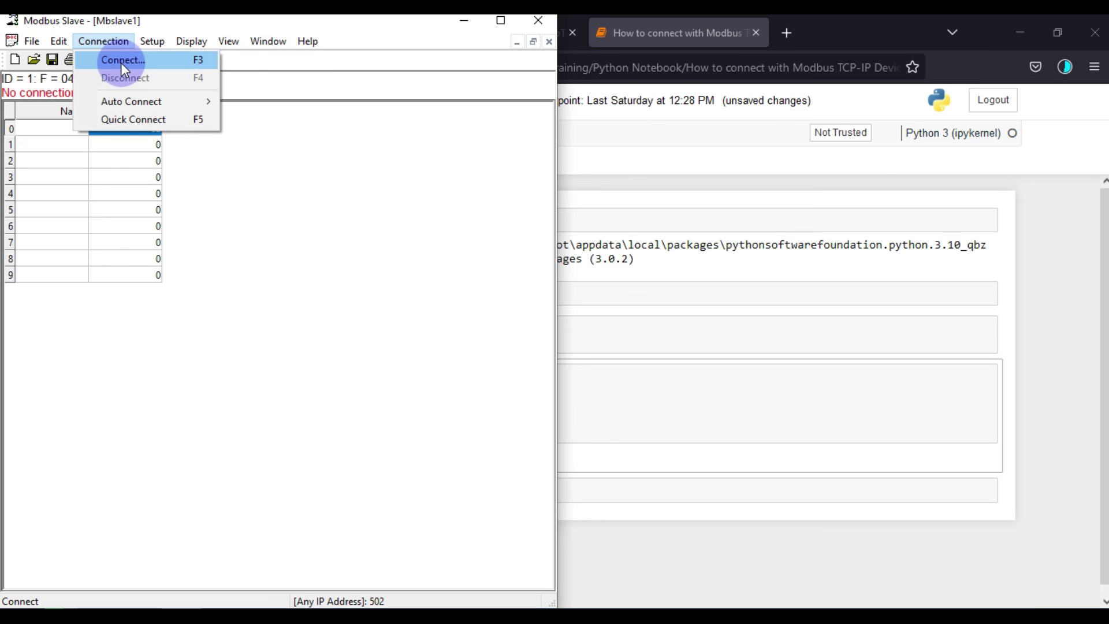
left_click(120, 62)
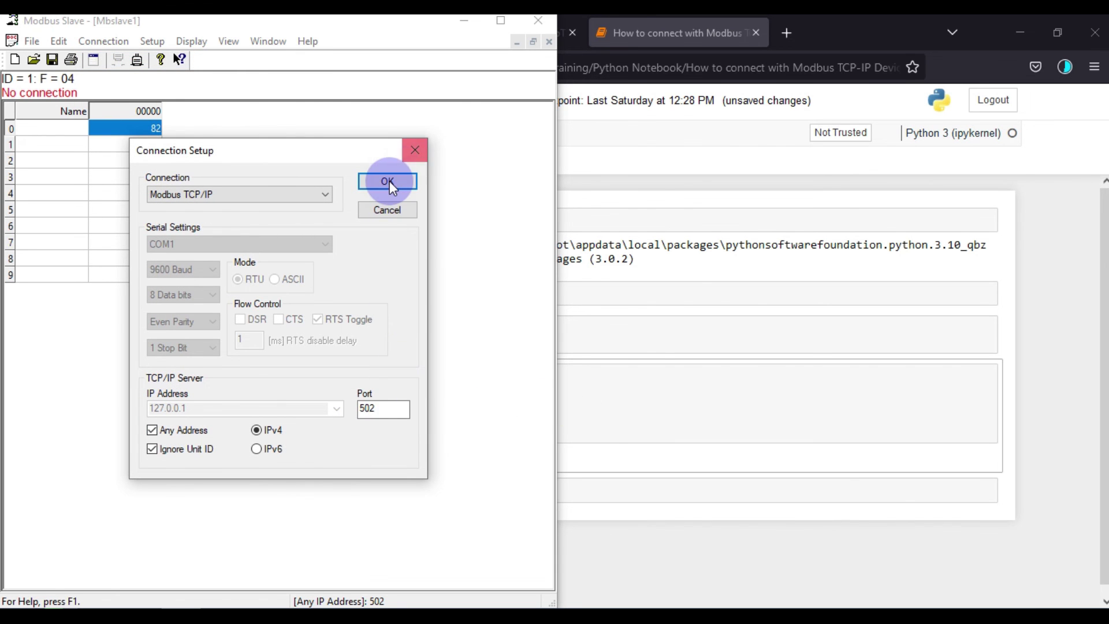
- Replace the host 'localhost' with '127.0.0.1' in the notebook's ModbusTcpClient call
left_click(587, 332)
double_click(435, 342)
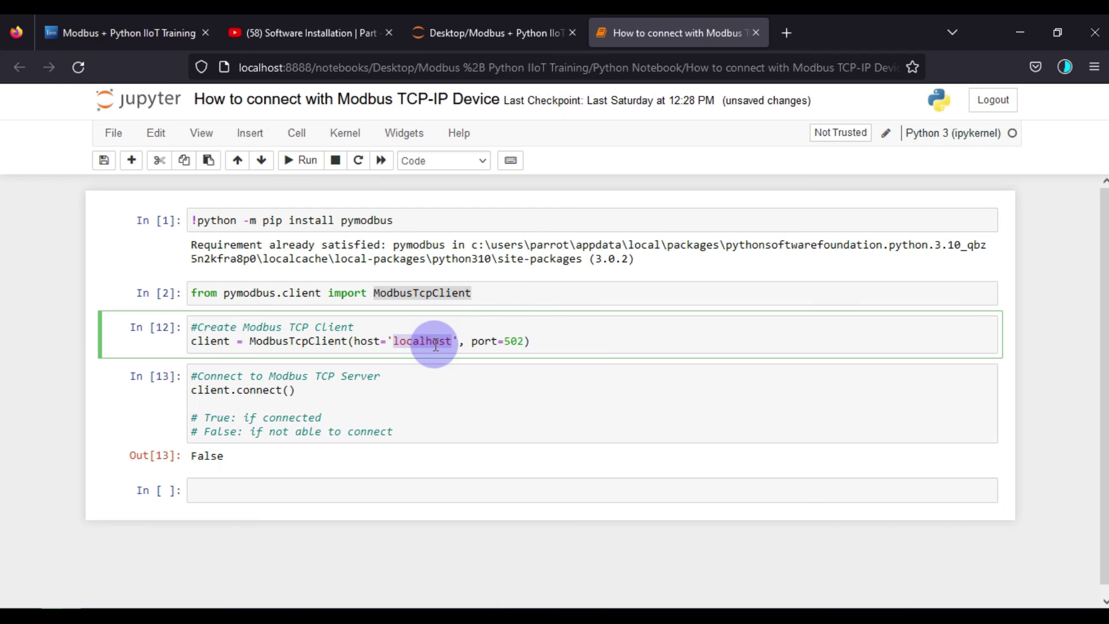
type("127.0.")
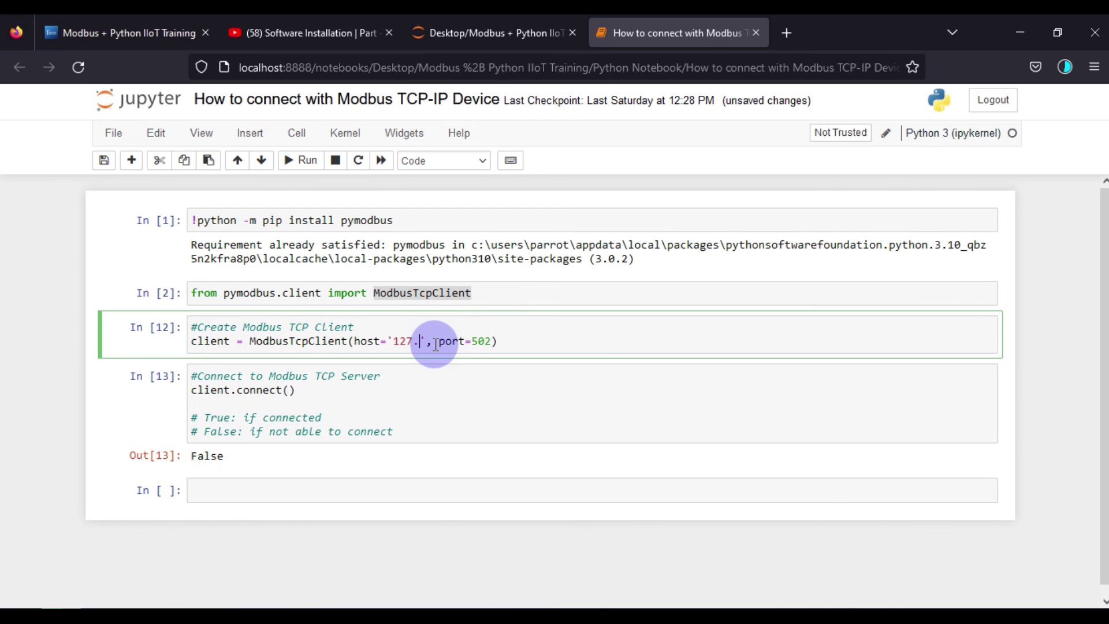
type("0.1")
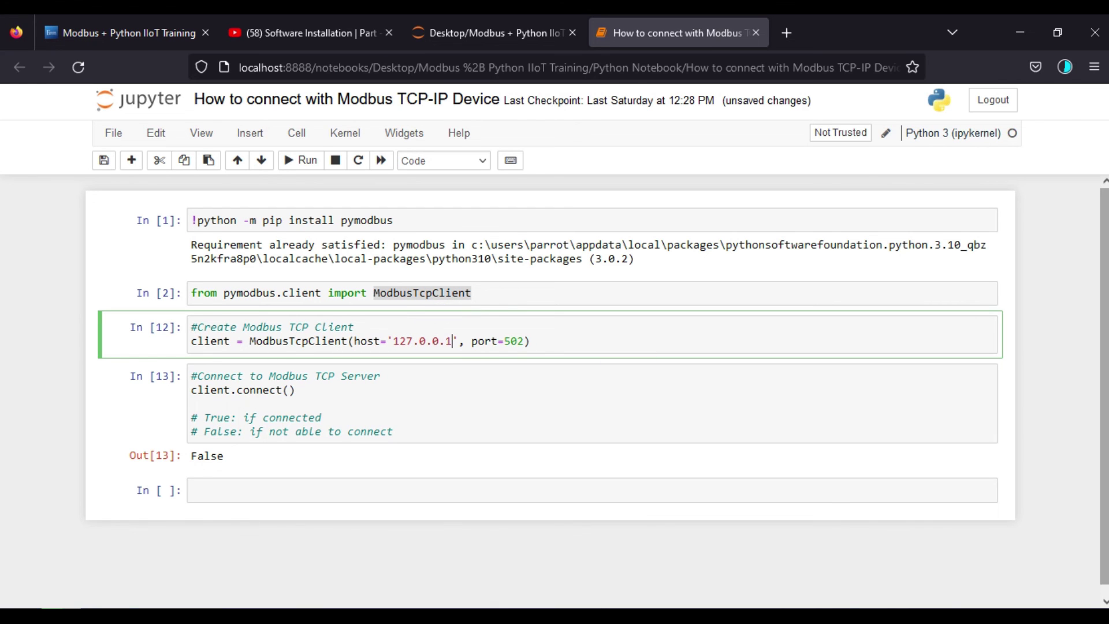
left_click(571, 296)
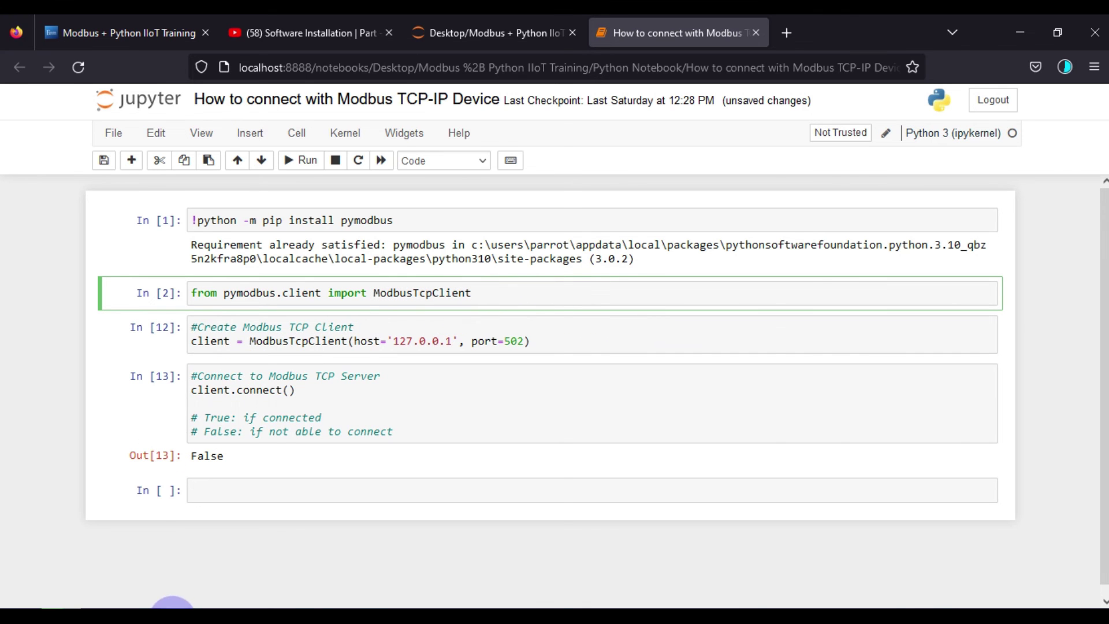
- Confirm the Modbus TCP/IP connection on port 502 in Modbus Slave and return to the notebook
left_click(173, 603)
left_click(383, 181)
left_click(650, 321)
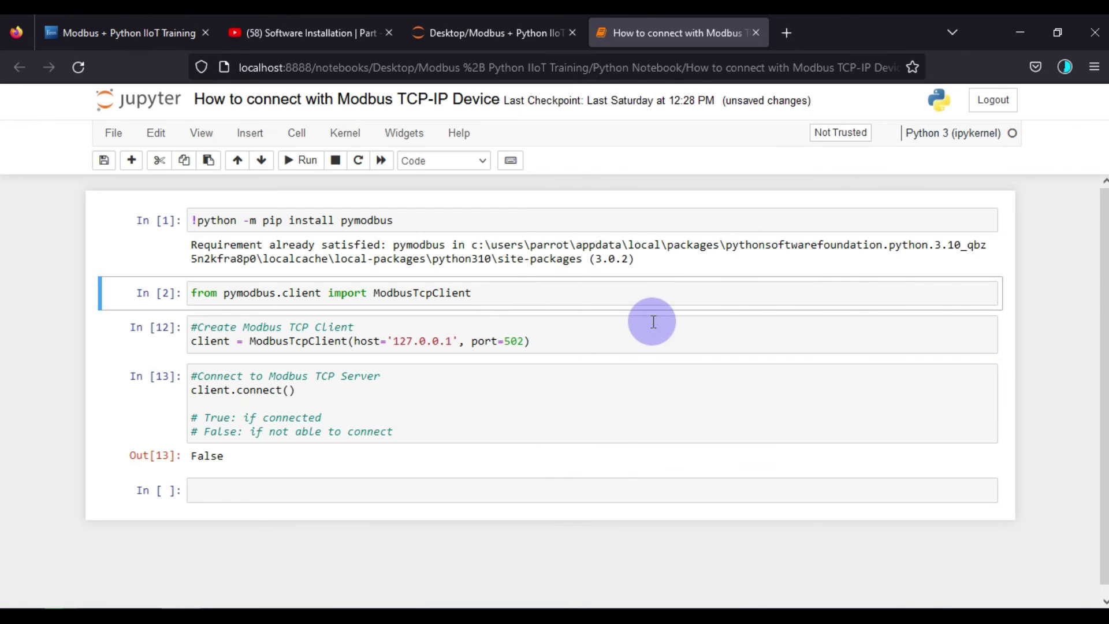
- Rerun the import, client creation and client.connect() cells in order
left_click(572, 291)
key("shift+Return")
key("shift+Return")
key("shift+Return")
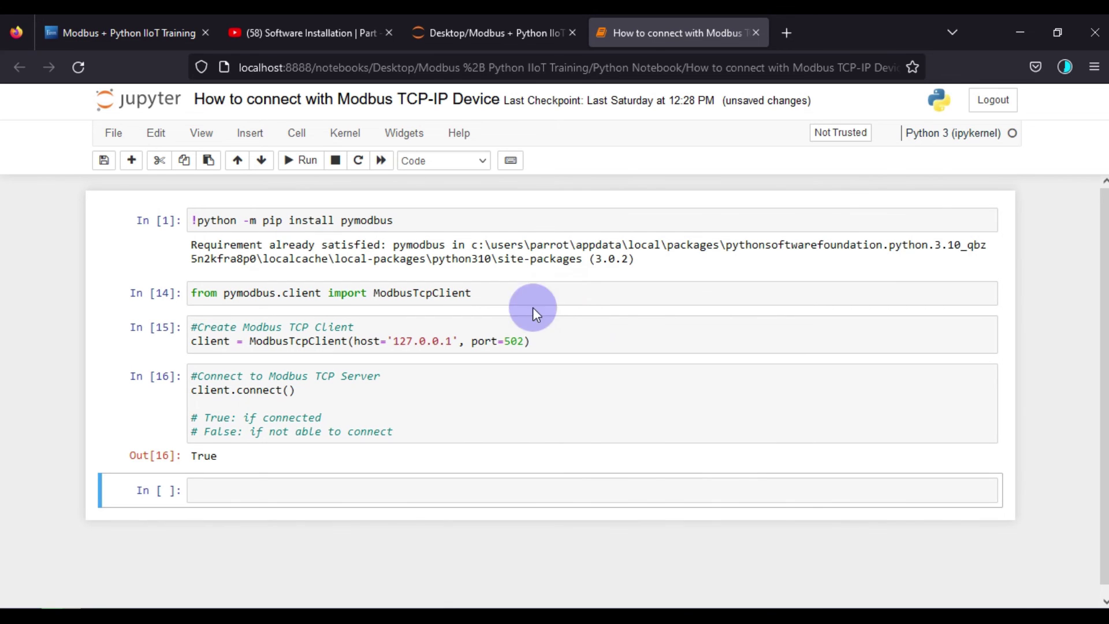
- Review the client.connect() output together with the host address and port set in the ModbusTcpClient call
double_click(203, 455)
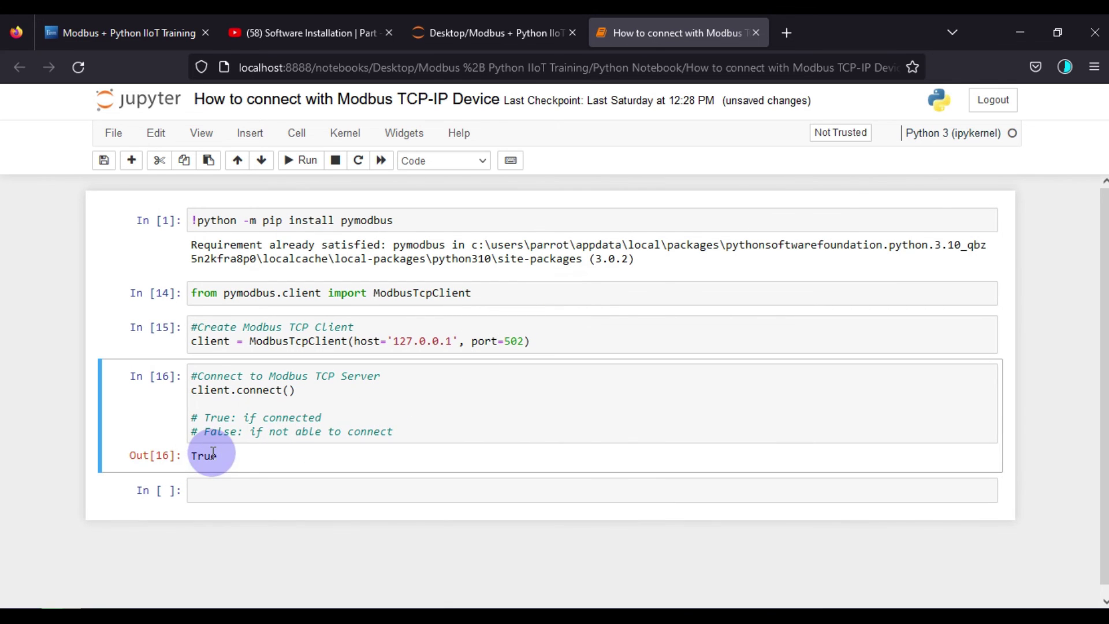
left_click(429, 350)
left_click_drag(451, 342, 393, 341)
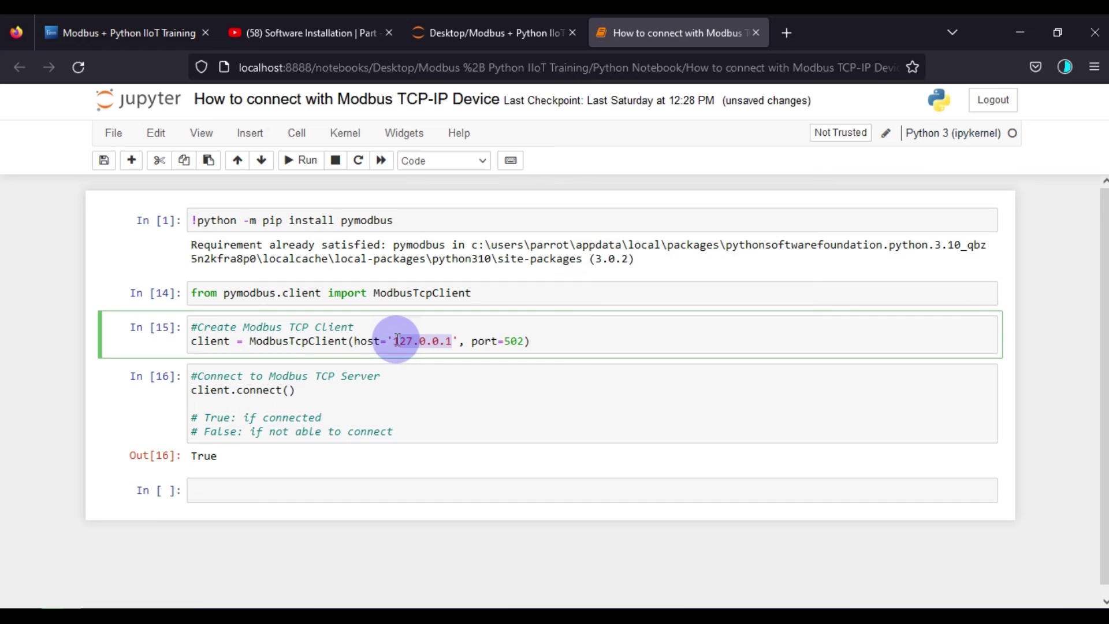
left_click(448, 340)
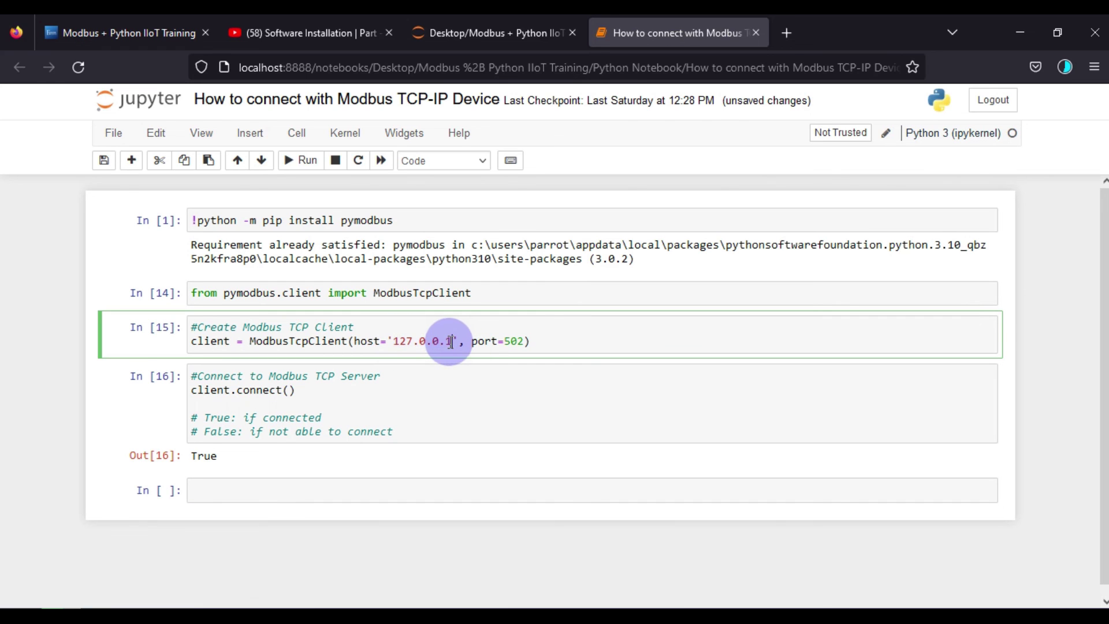
left_click_drag(448, 341, 397, 342)
left_click(573, 386)
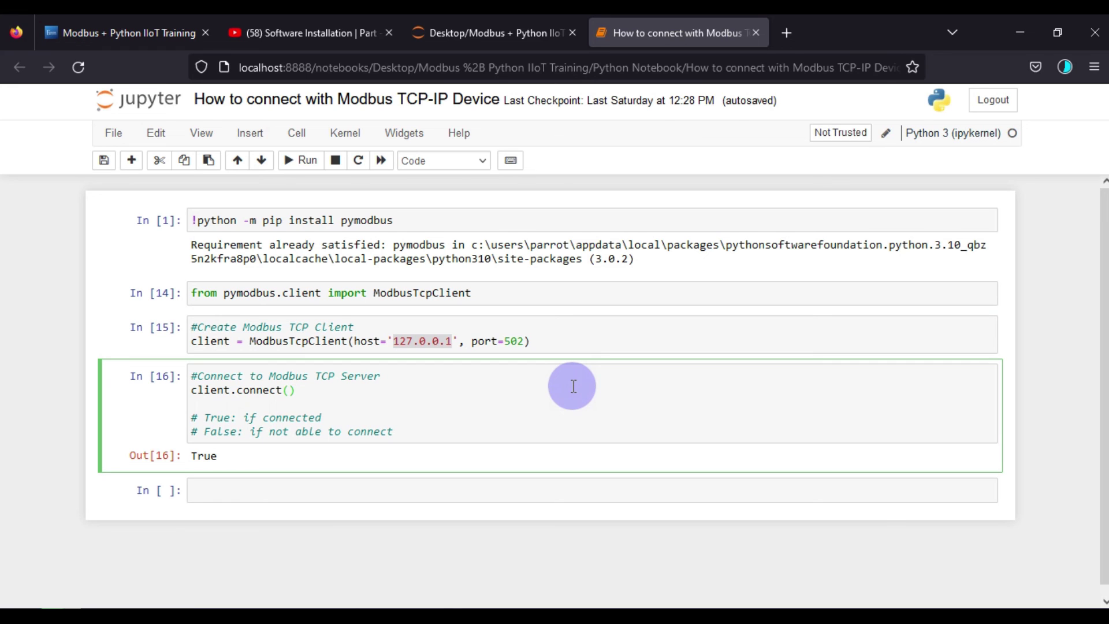
left_click(450, 342)
left_click_drag(448, 345, 398, 345)
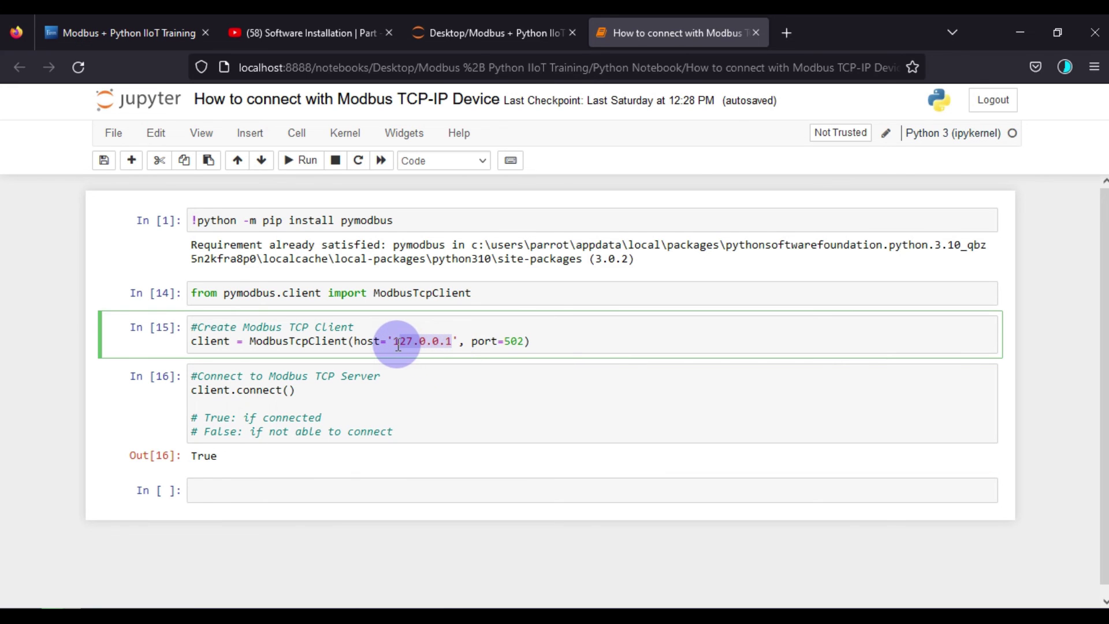
double_click(512, 344)
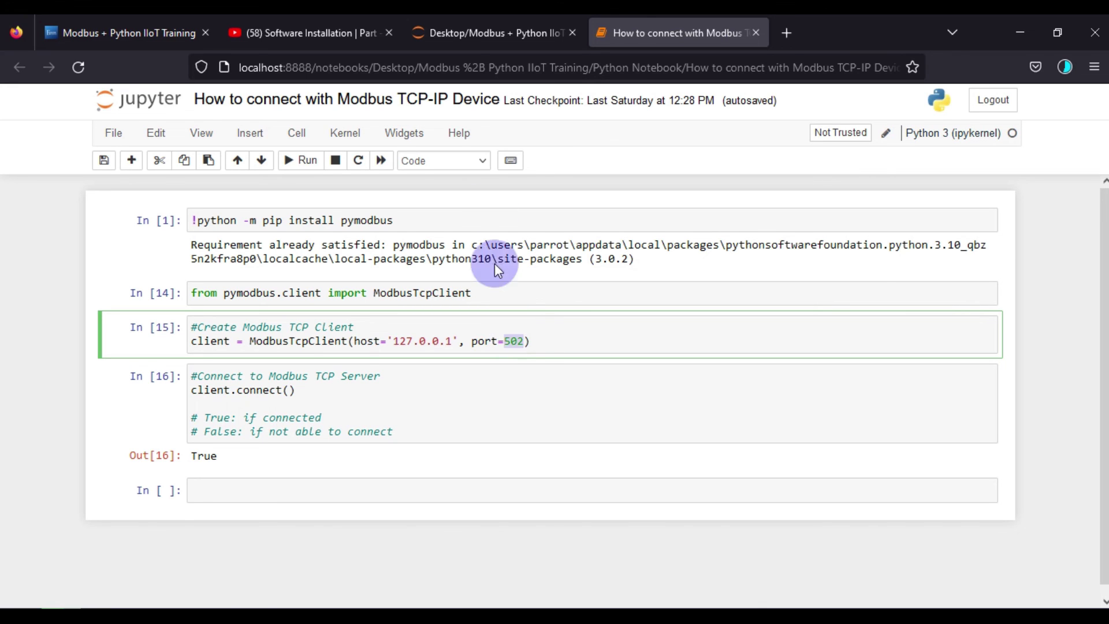
- Switch to the Modbus + Python IIoT Training page and review the Modbus Slave and Modscan topics under the TCP/IP section
left_click(120, 18)
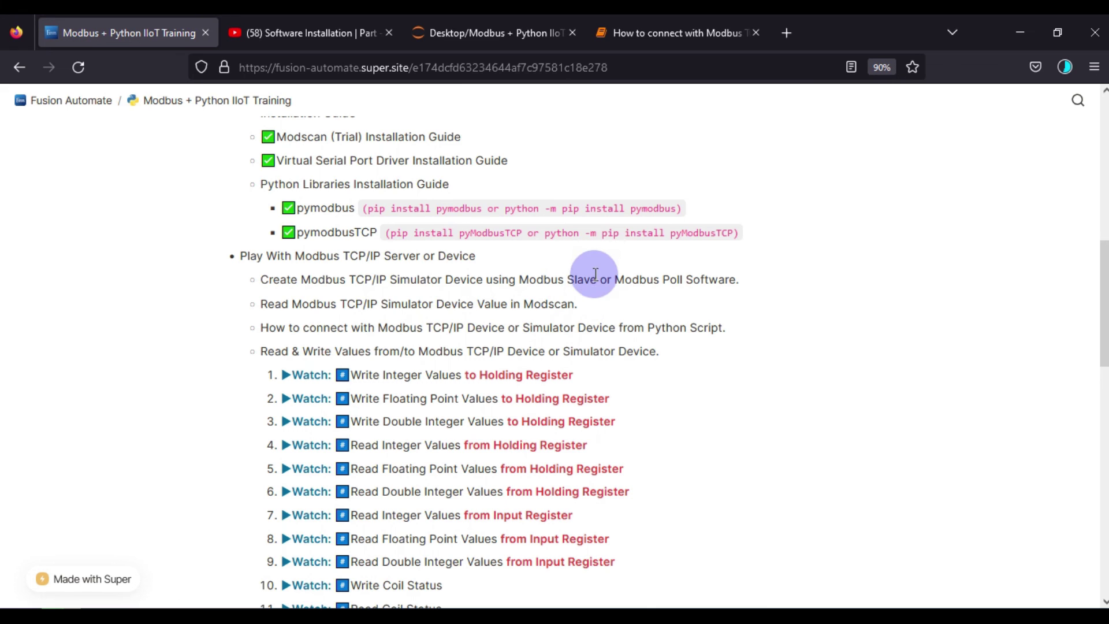
left_click_drag(597, 281, 519, 280)
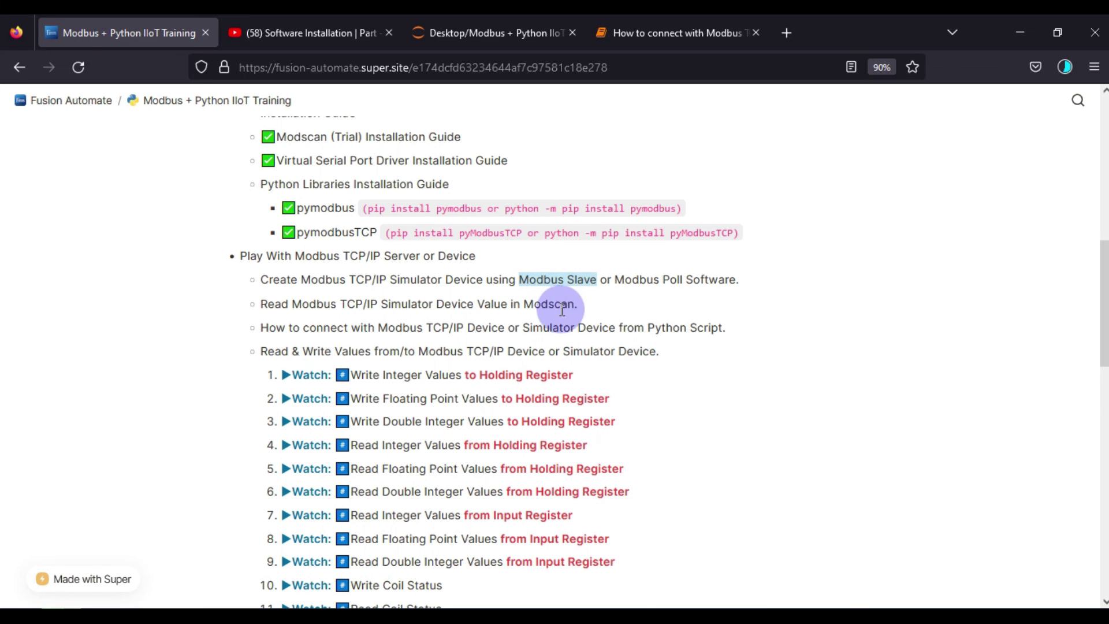
left_click_drag(575, 309, 523, 307)
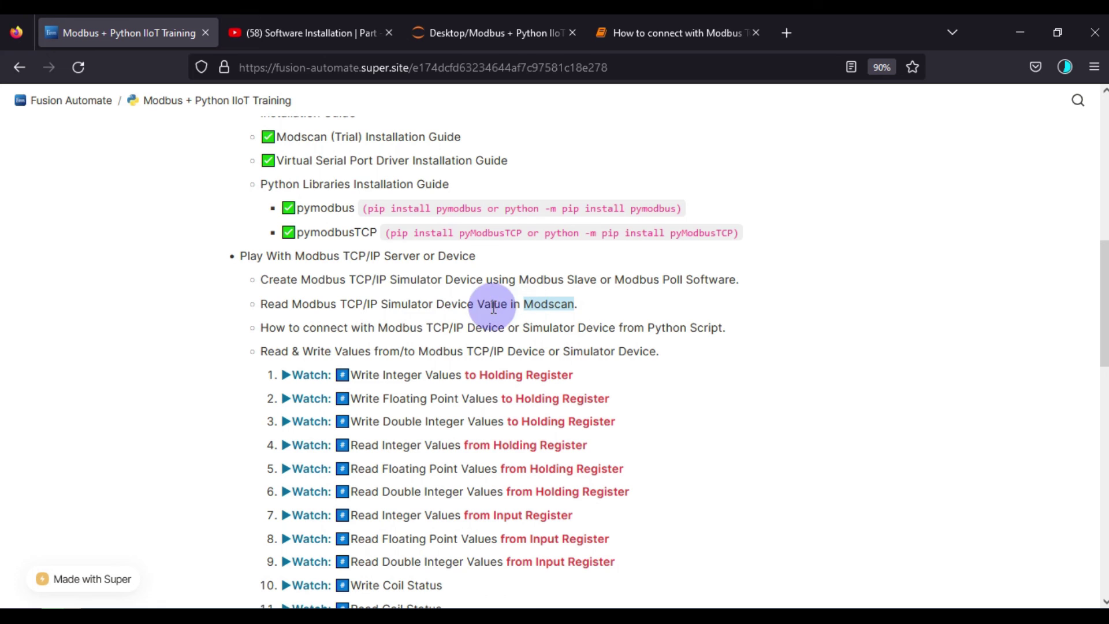
left_click(391, 308)
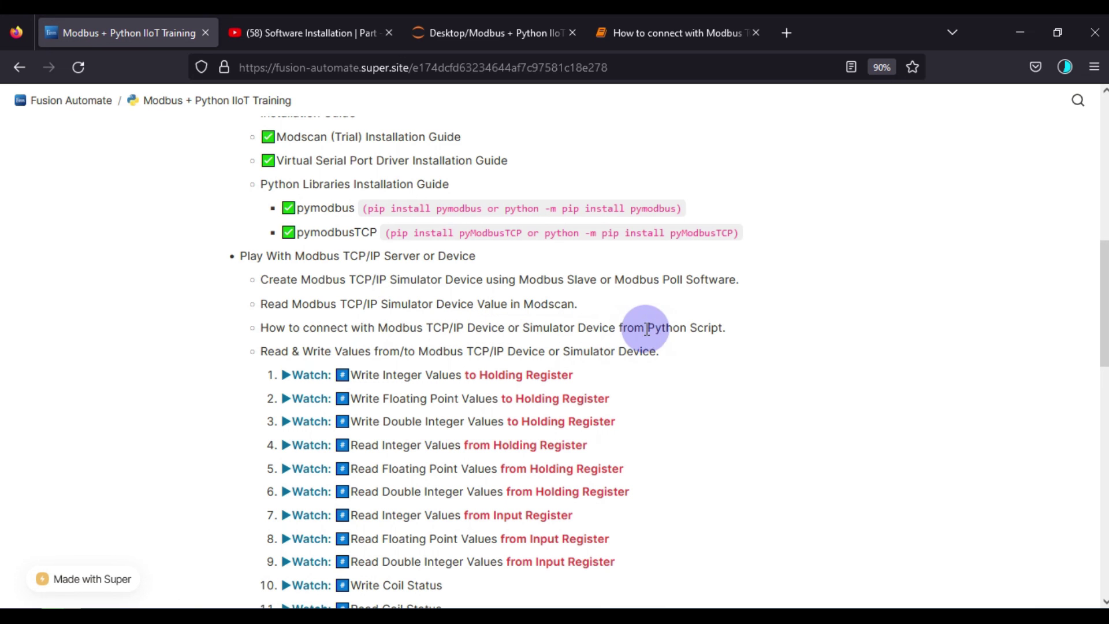
- Return to the Jupyter notebook and check the output of the client.connect() cell again
left_click(712, 18)
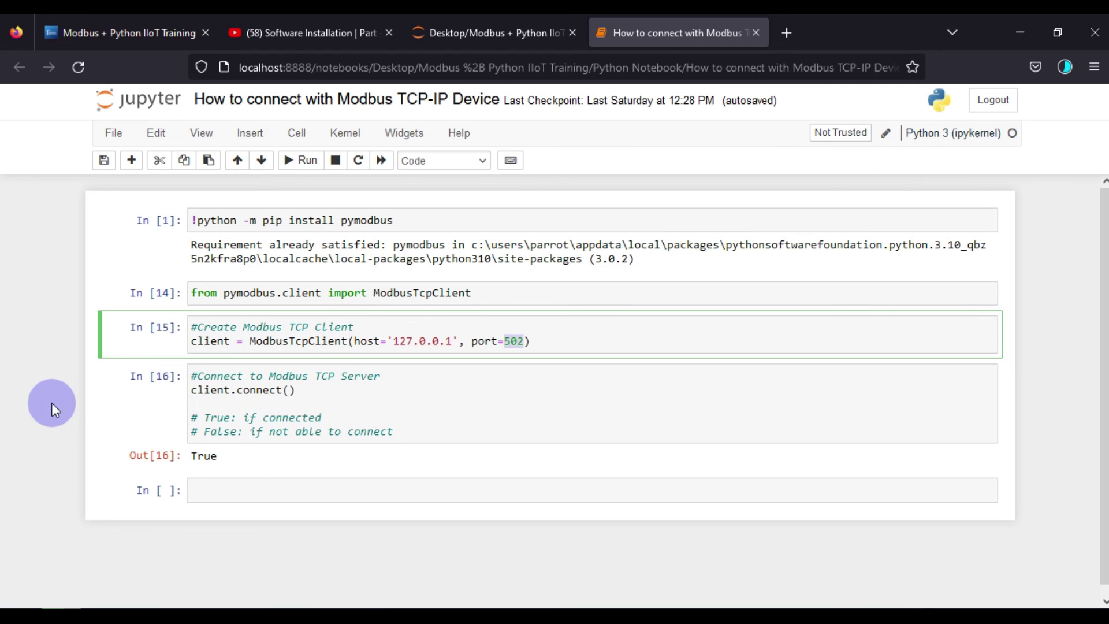
left_click(389, 404)
double_click(214, 454)
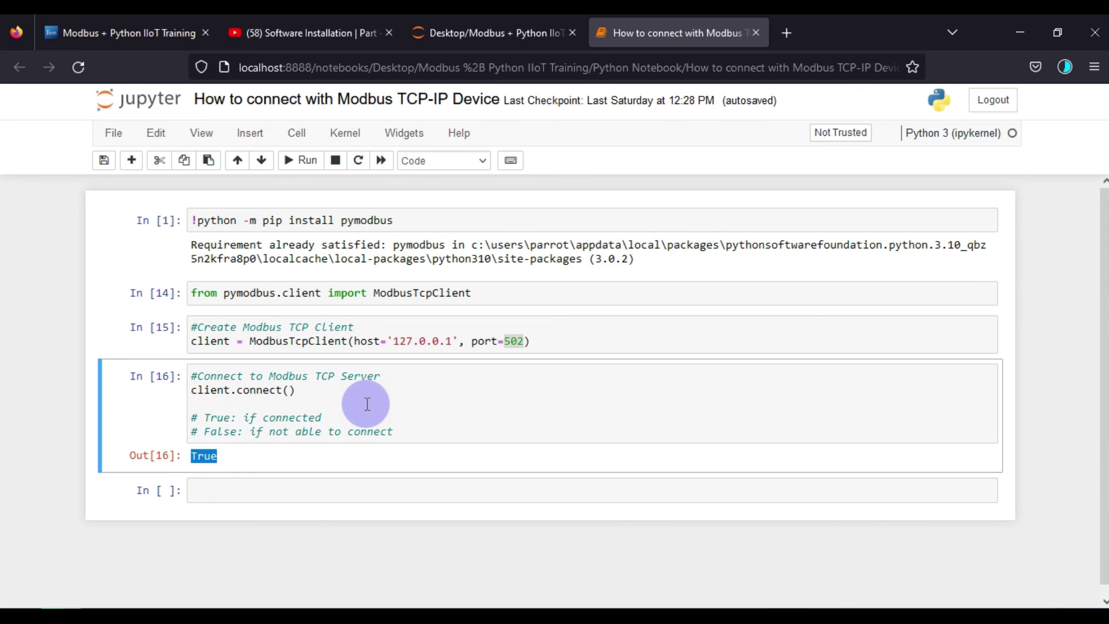
- Minimize the browser and the Command Prompt window running the notebook server
left_click(1020, 31)
left_click(465, 21)
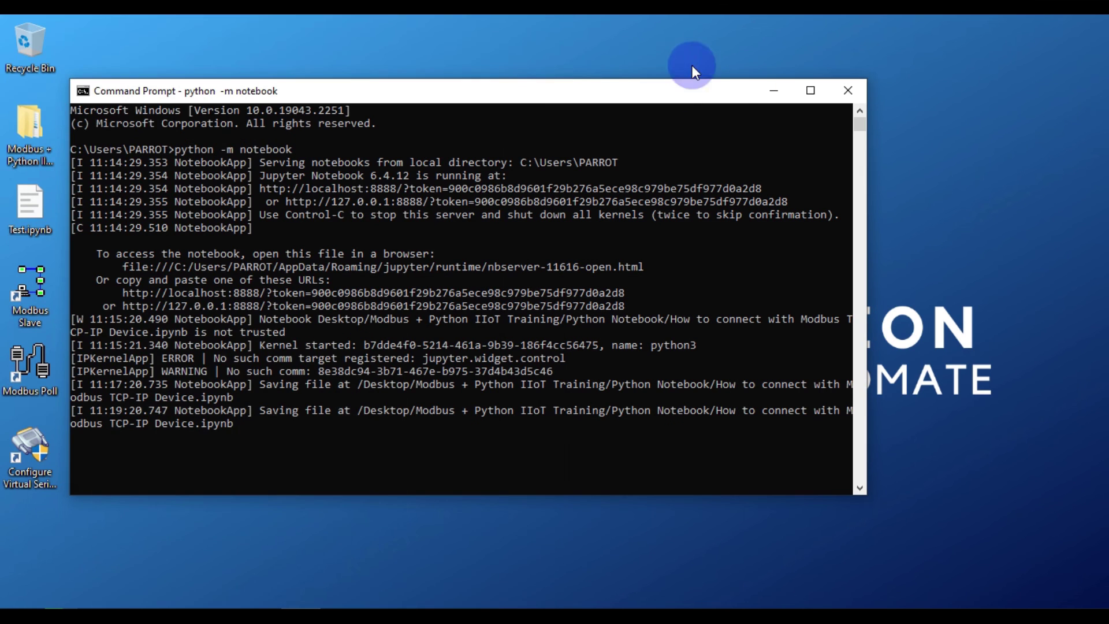
left_click(774, 90)
- Reopen the training page in the browser and review its numbered lessons on reading and writing Modbus TCP/IP values
left_click(56, 607)
left_click(109, 32)
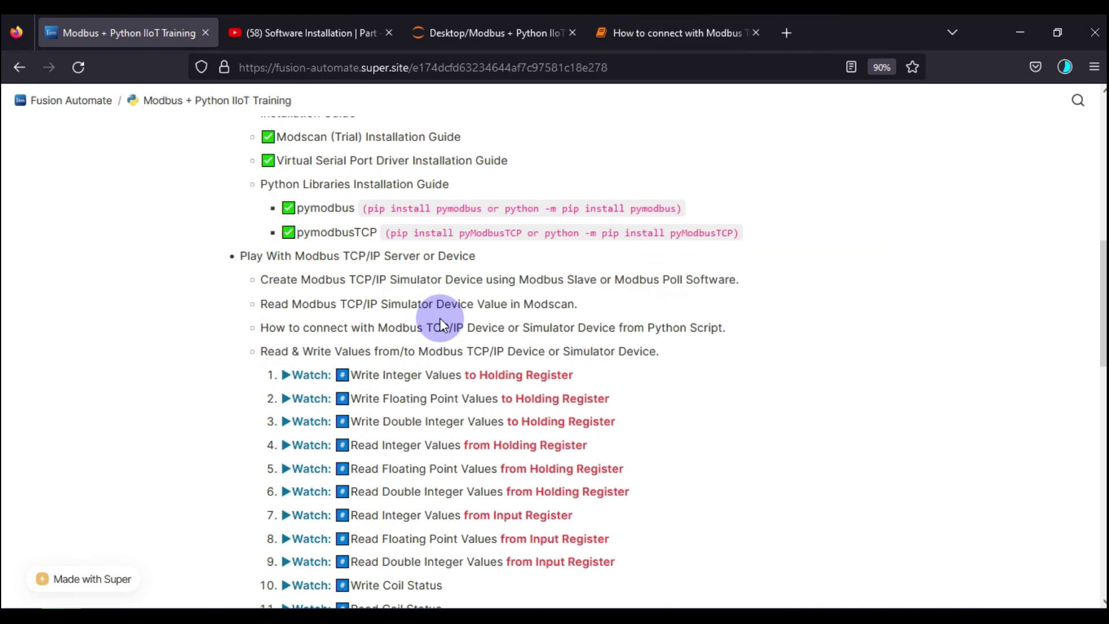
scroll(439, 317, "down", 3)
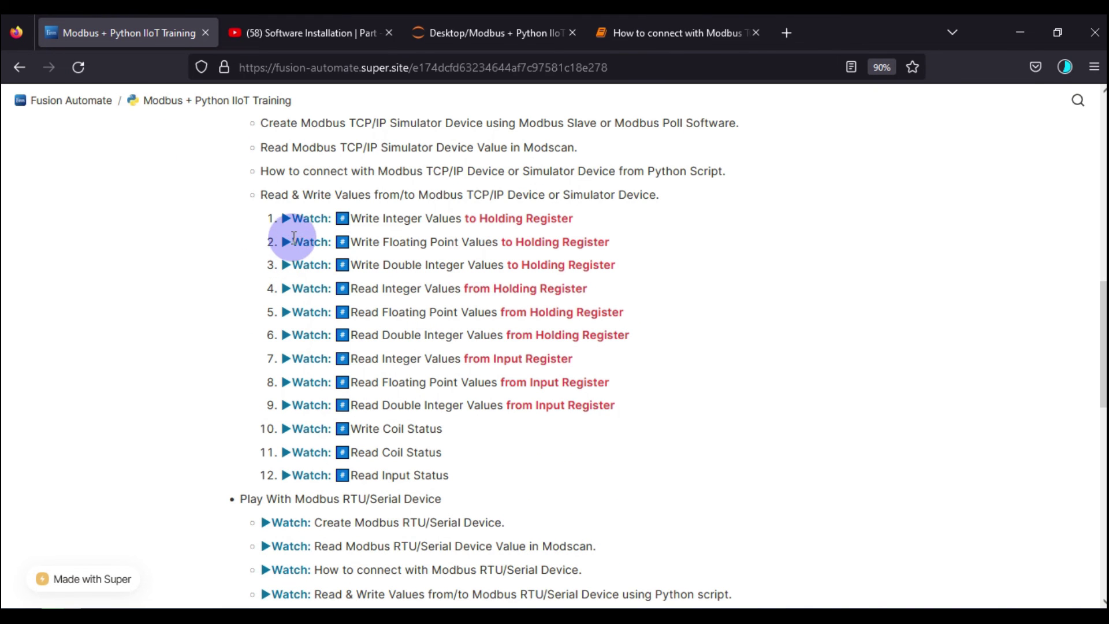
left_click_drag(285, 215, 490, 455)
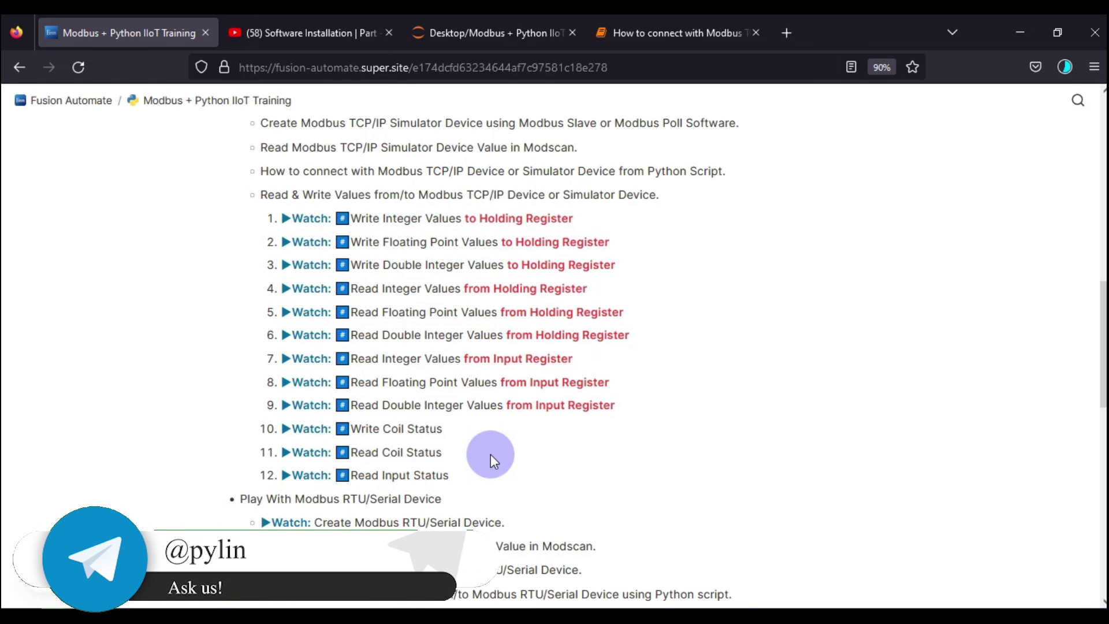